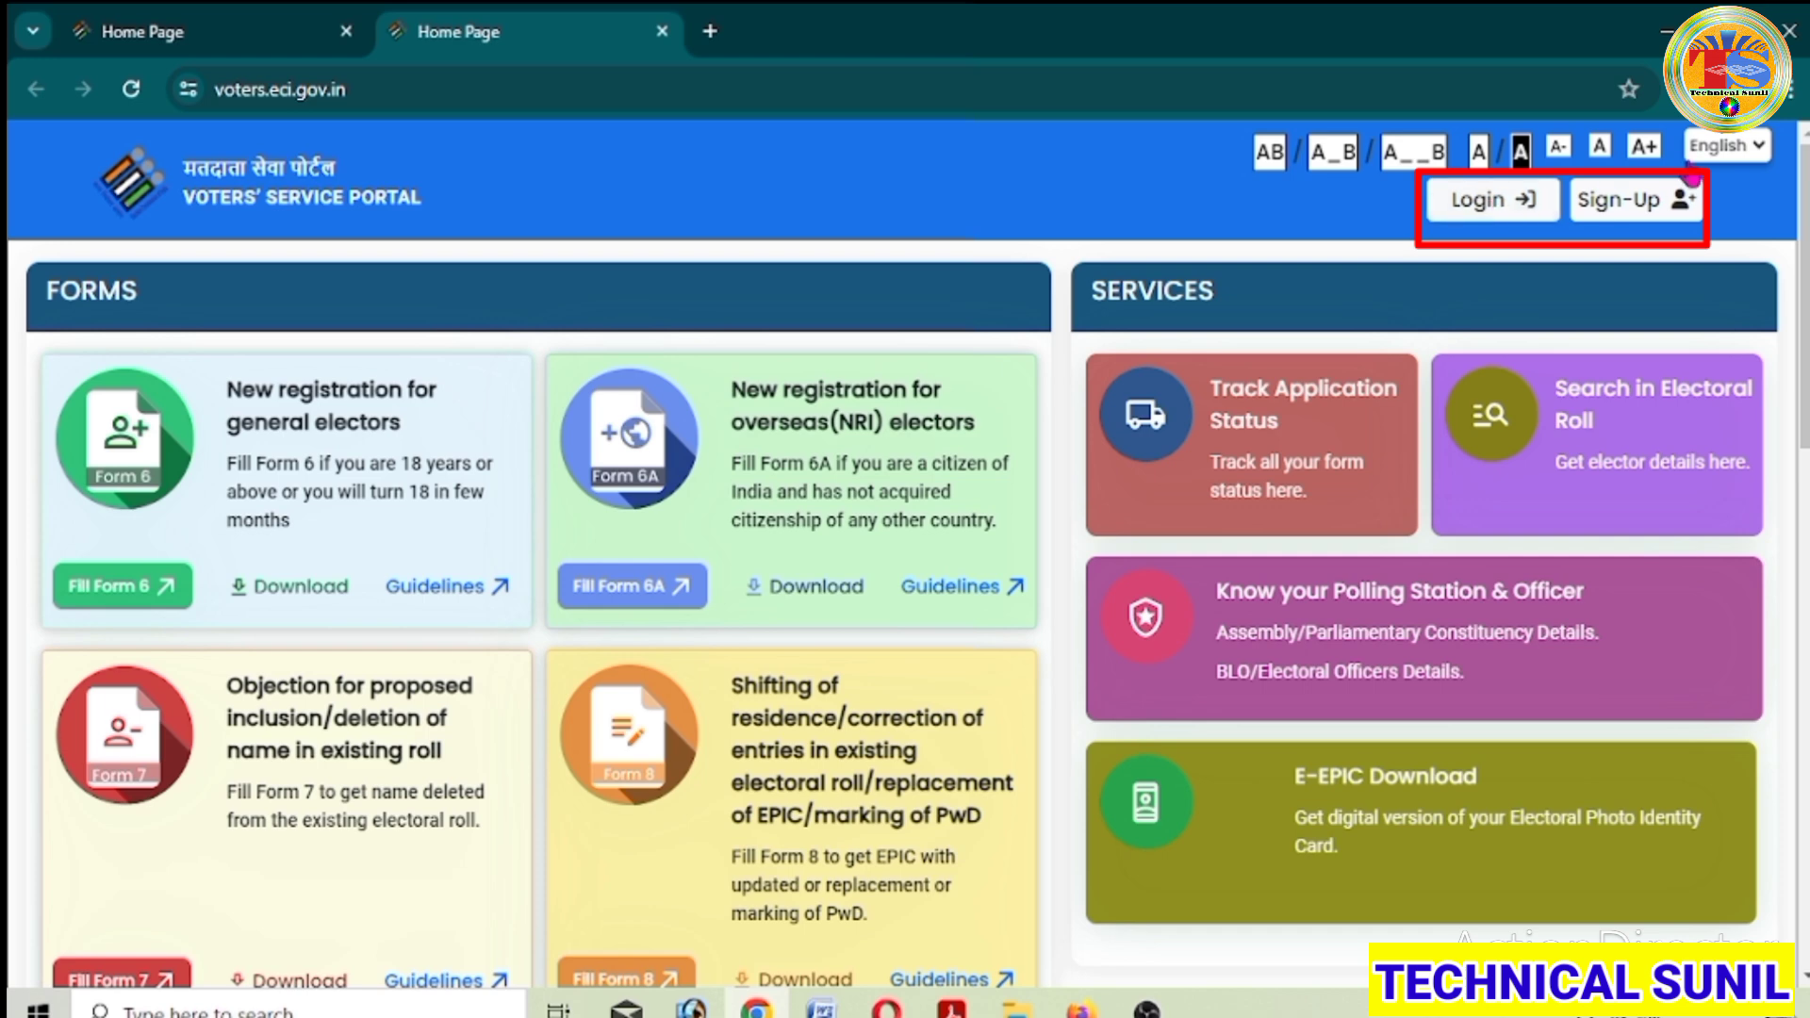
Step: Start a new-account sign-up with the mobile number and the matching captcha text
left_click(1646, 219)
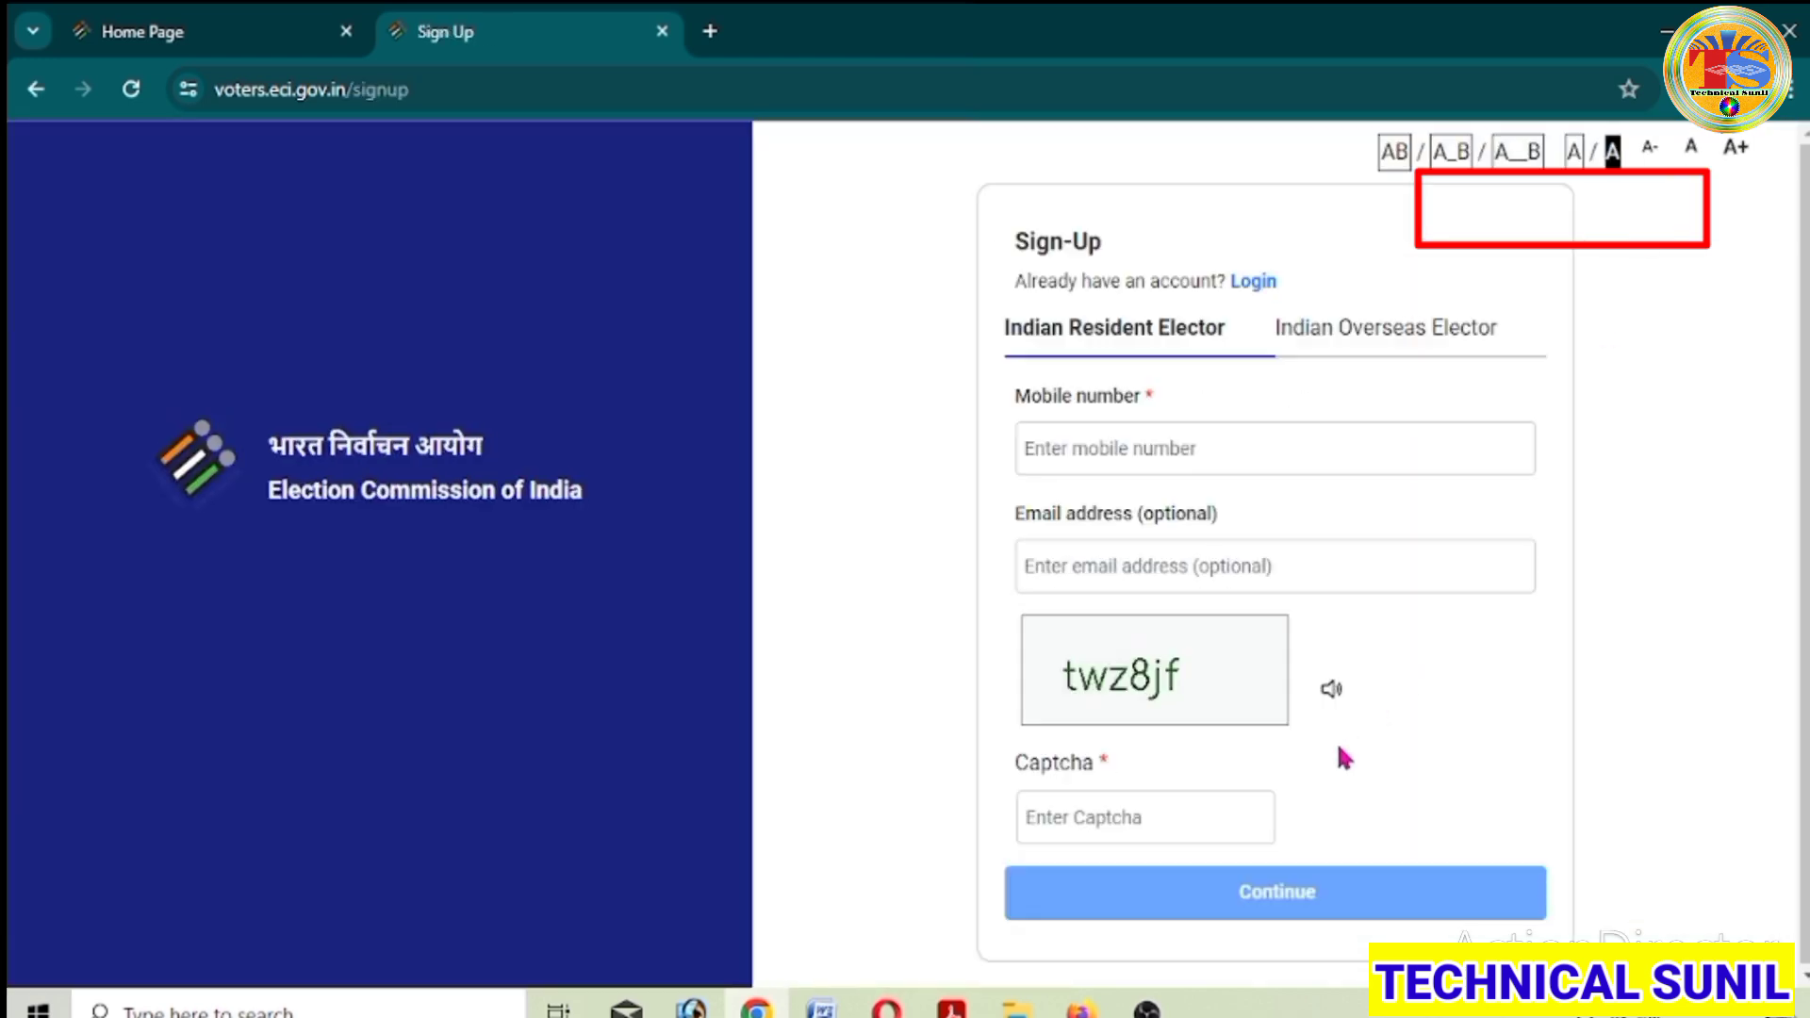
mouse_move(1013, 536)
left_mouse_down()
mouse_move(1033, 558)
mouse_move(1326, 603)
left_mouse_up()
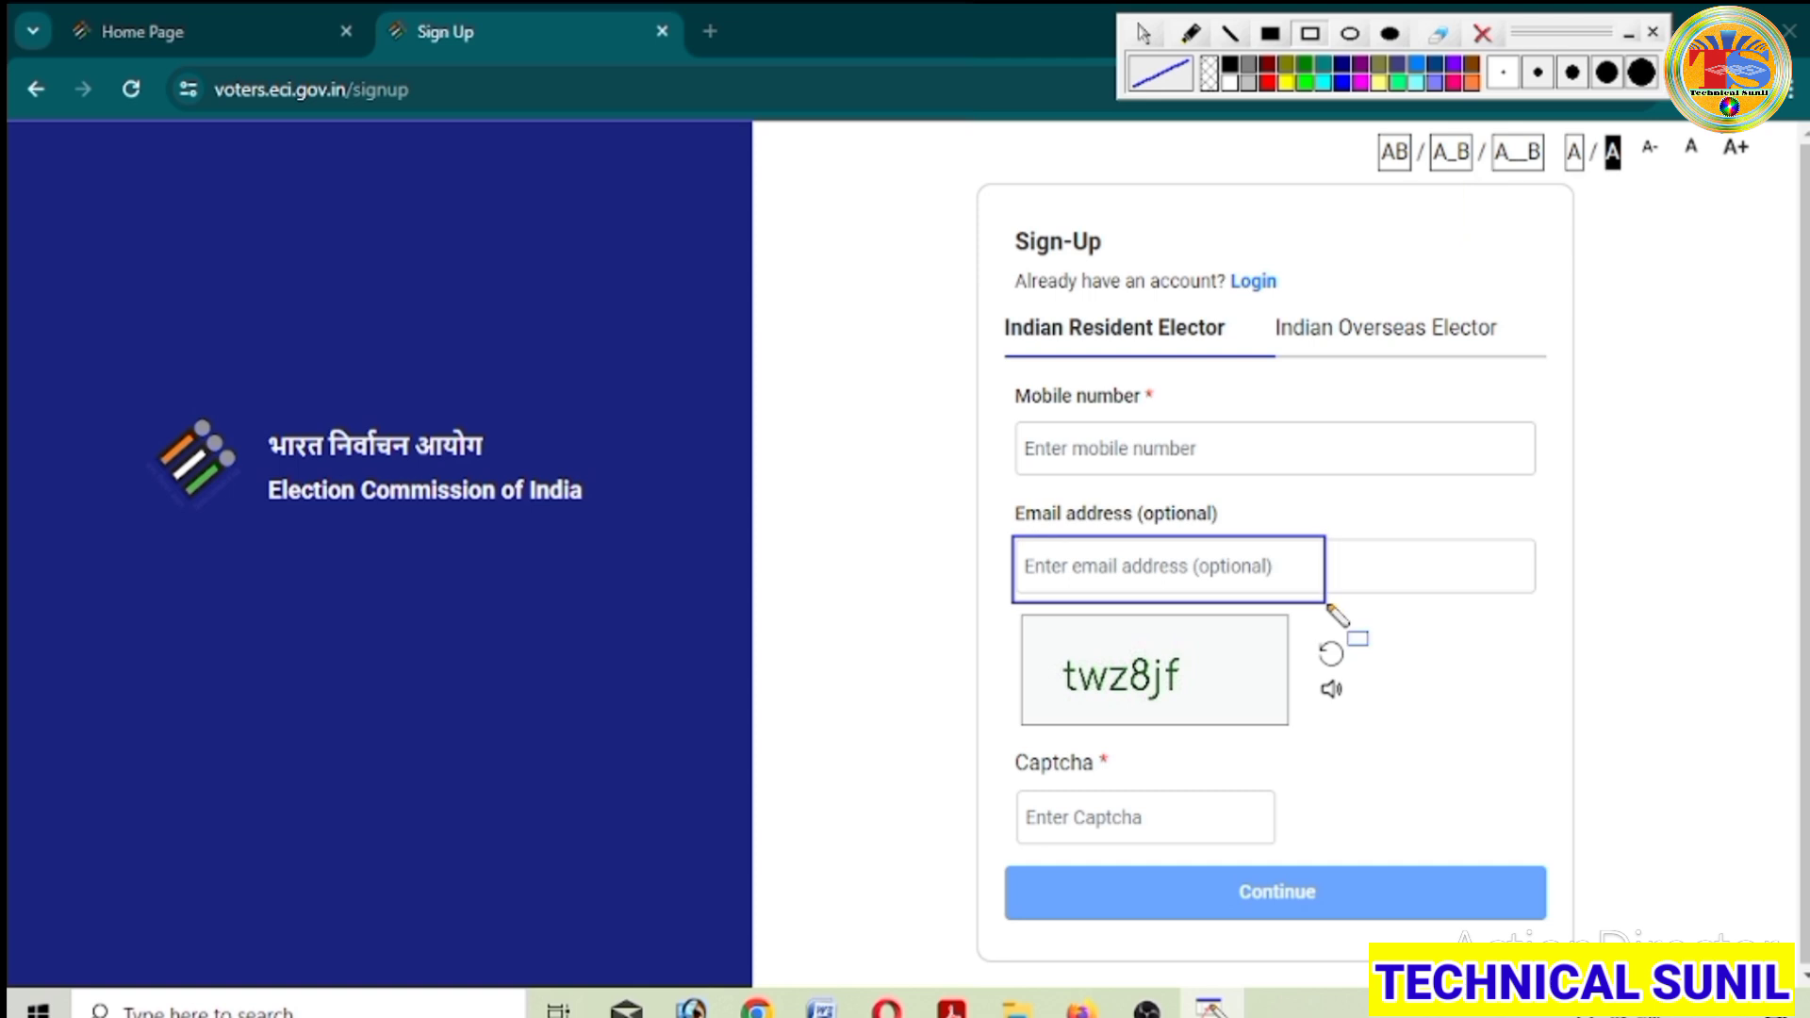
mouse_move(1007, 797)
left_mouse_down()
mouse_move(1077, 838)
mouse_move(1303, 847)
mouse_move(1225, 880)
mouse_move(1267, 924)
mouse_move(1428, 933)
left_mouse_up()
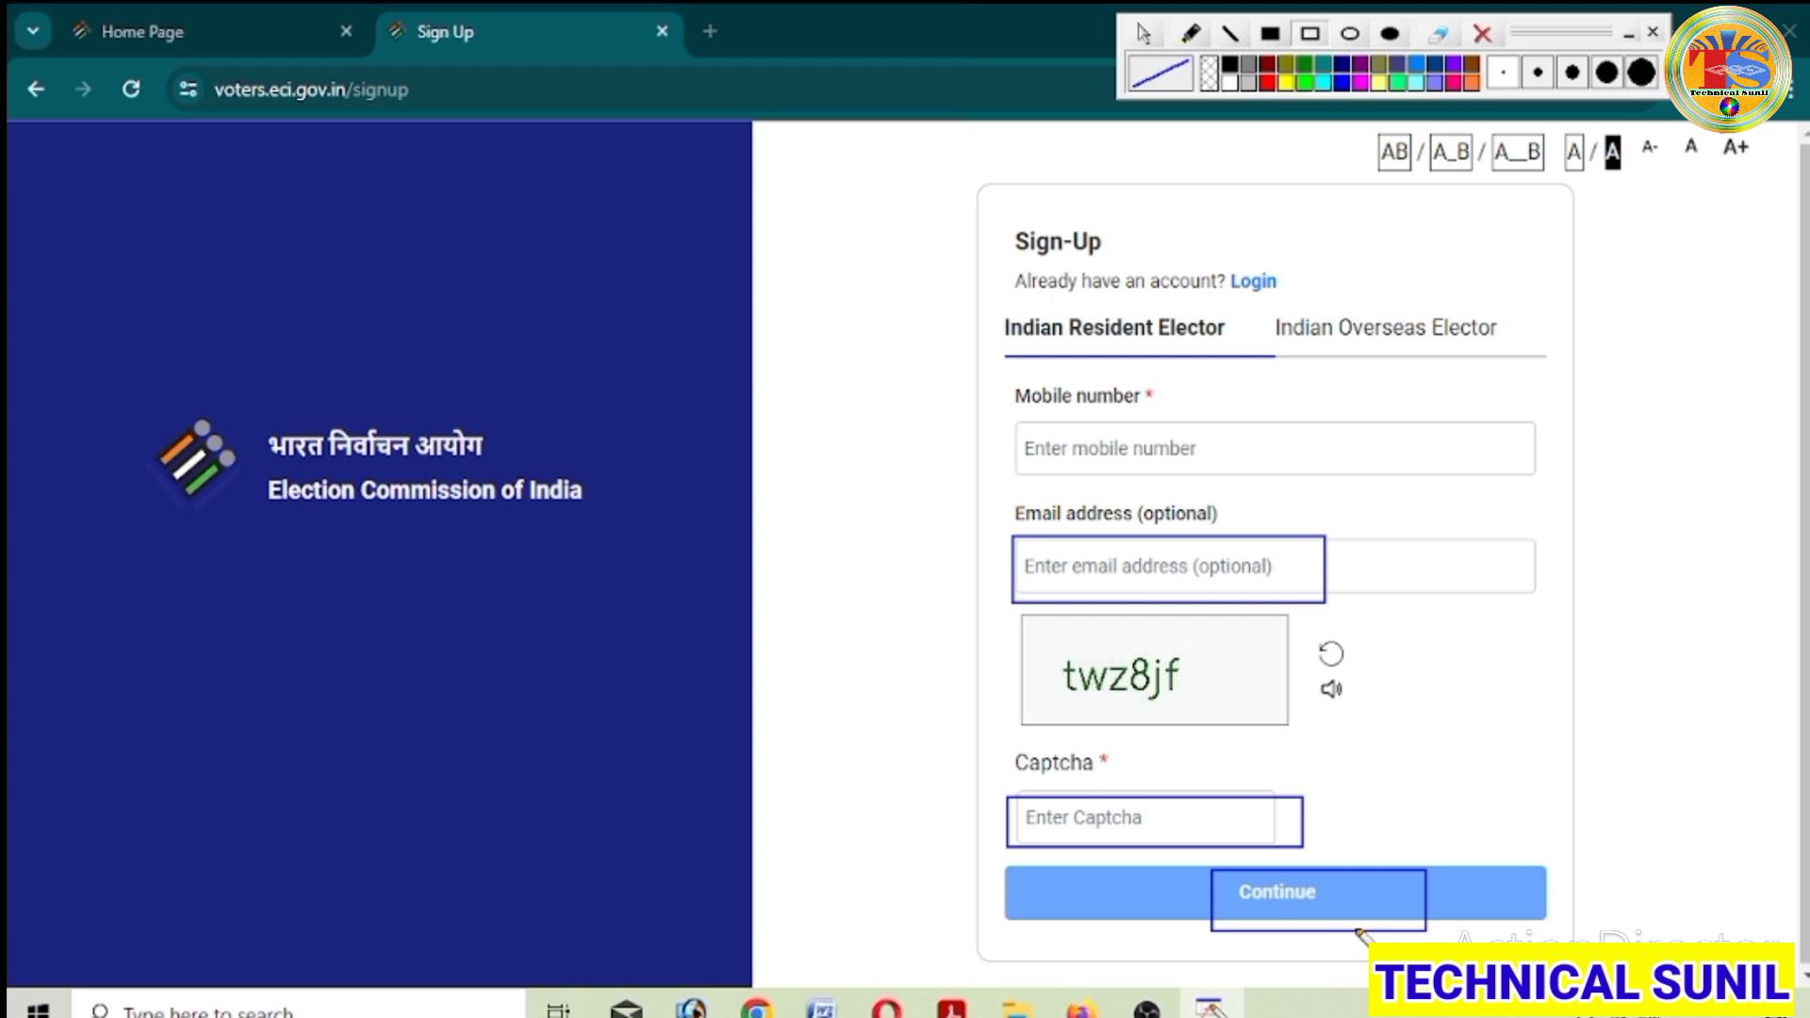
mouse_move(1015, 416)
left_mouse_down()
mouse_move(1226, 526)
mouse_move(1368, 485)
left_mouse_up()
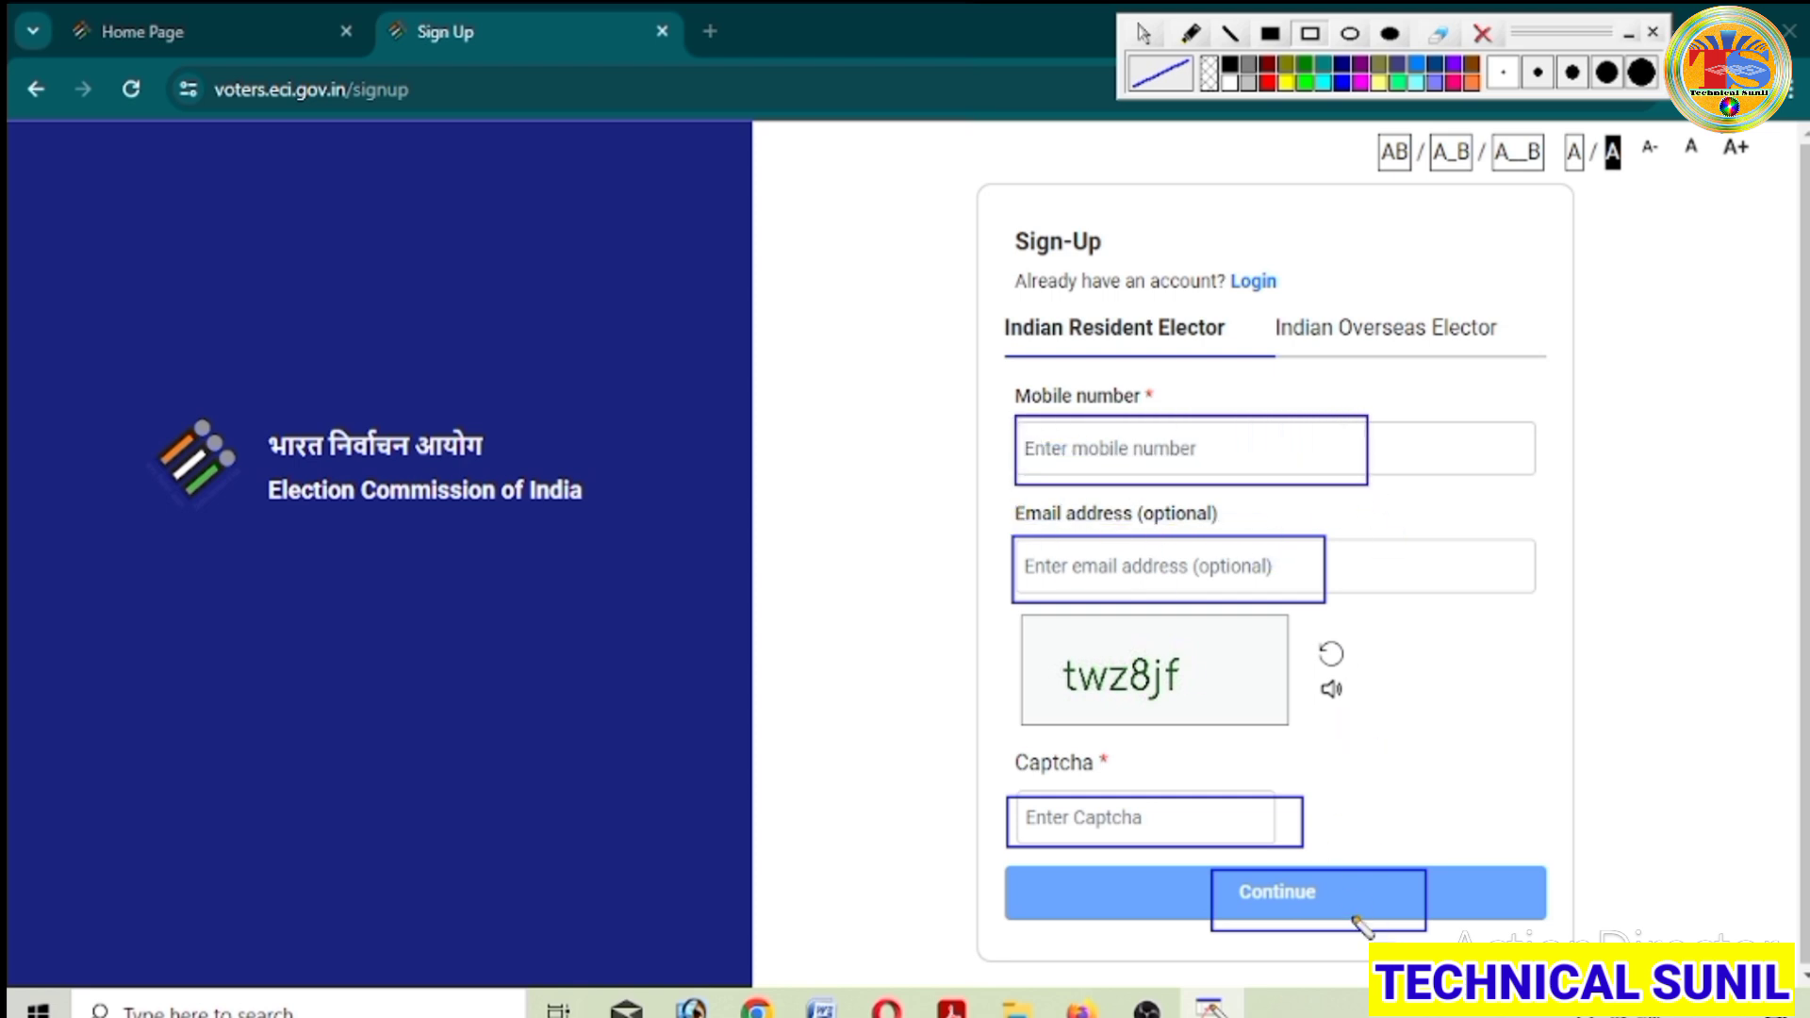
left_click(1483, 35)
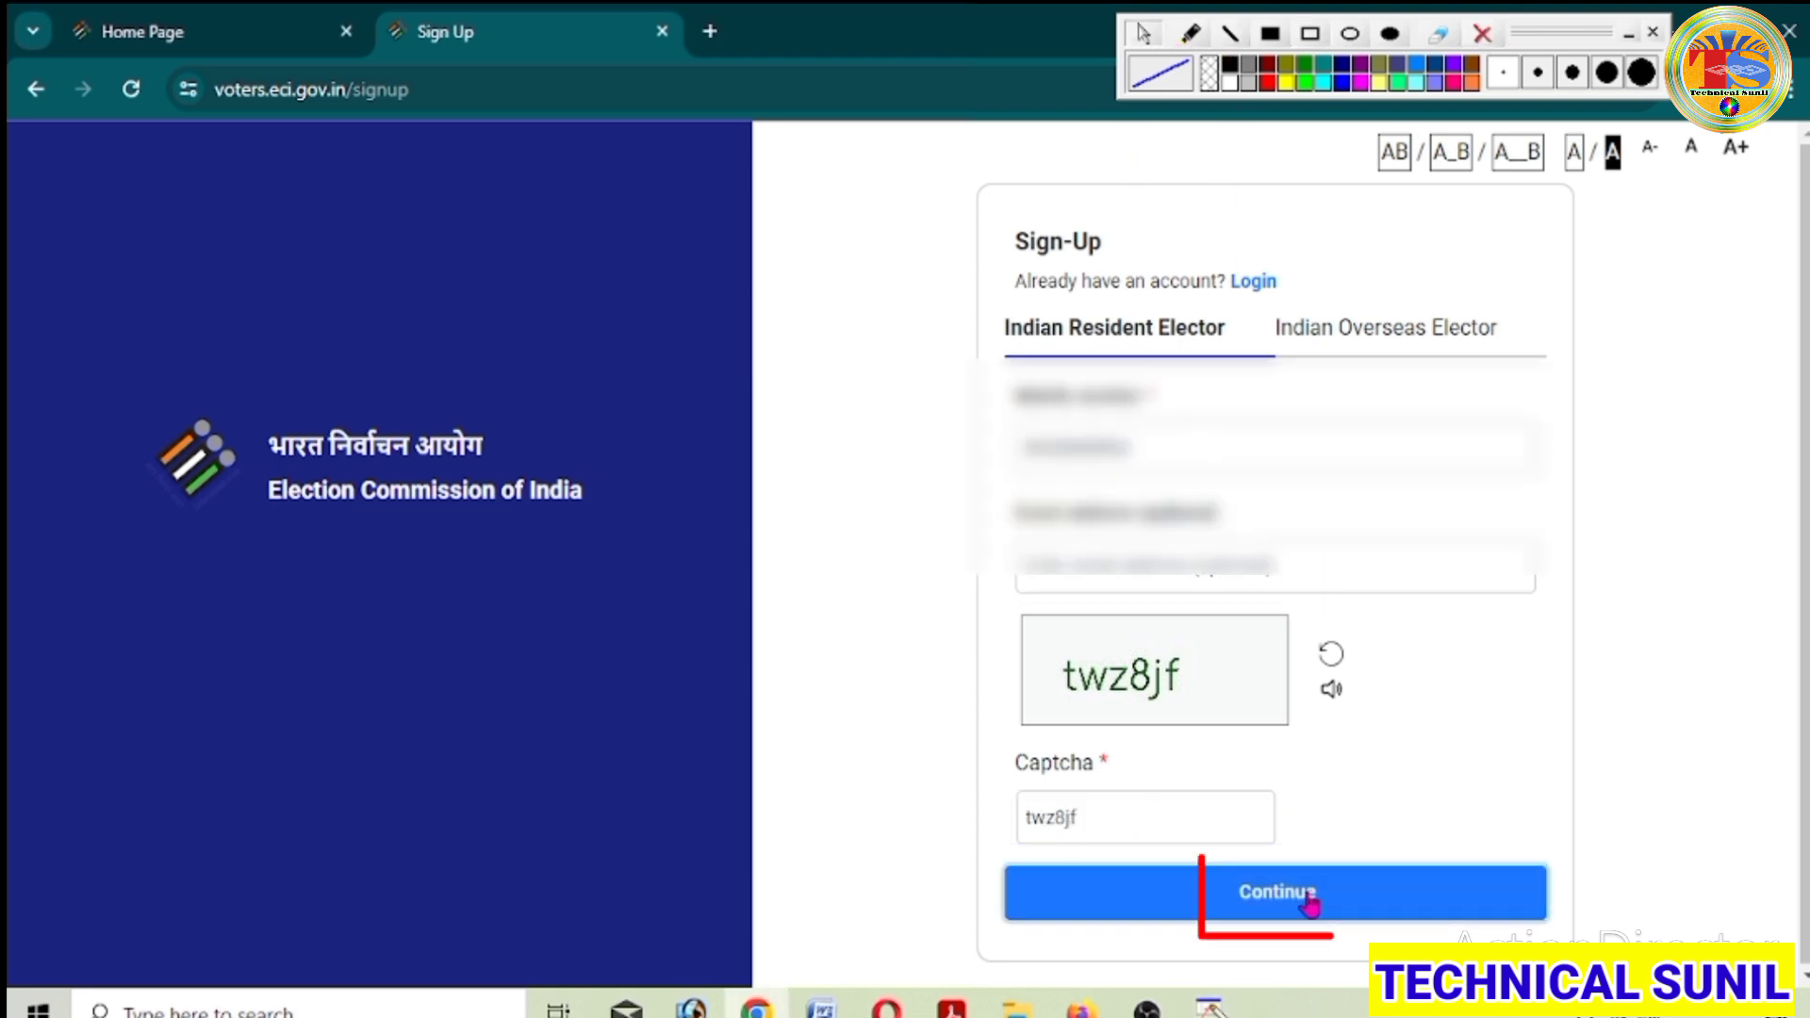
left_click(1305, 892)
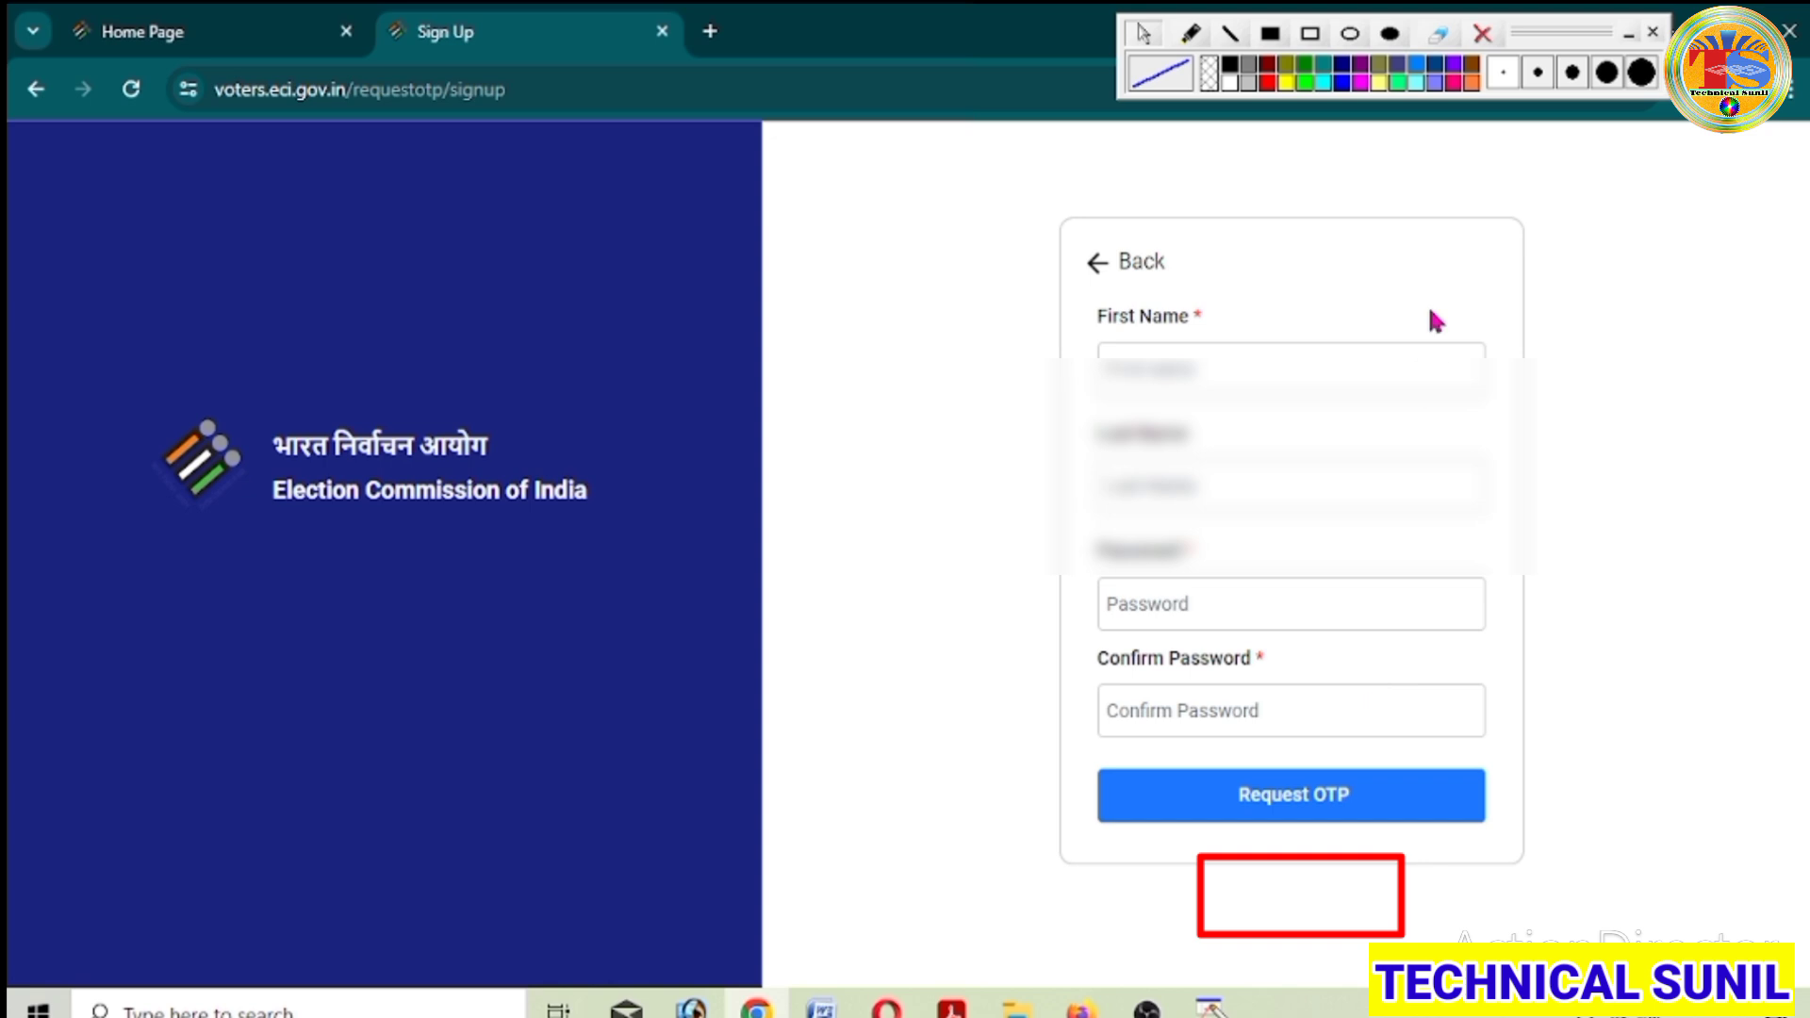
Step: Enter first name, last name and a matching password twice, then request the sign-up OTP
left_click(1310, 34)
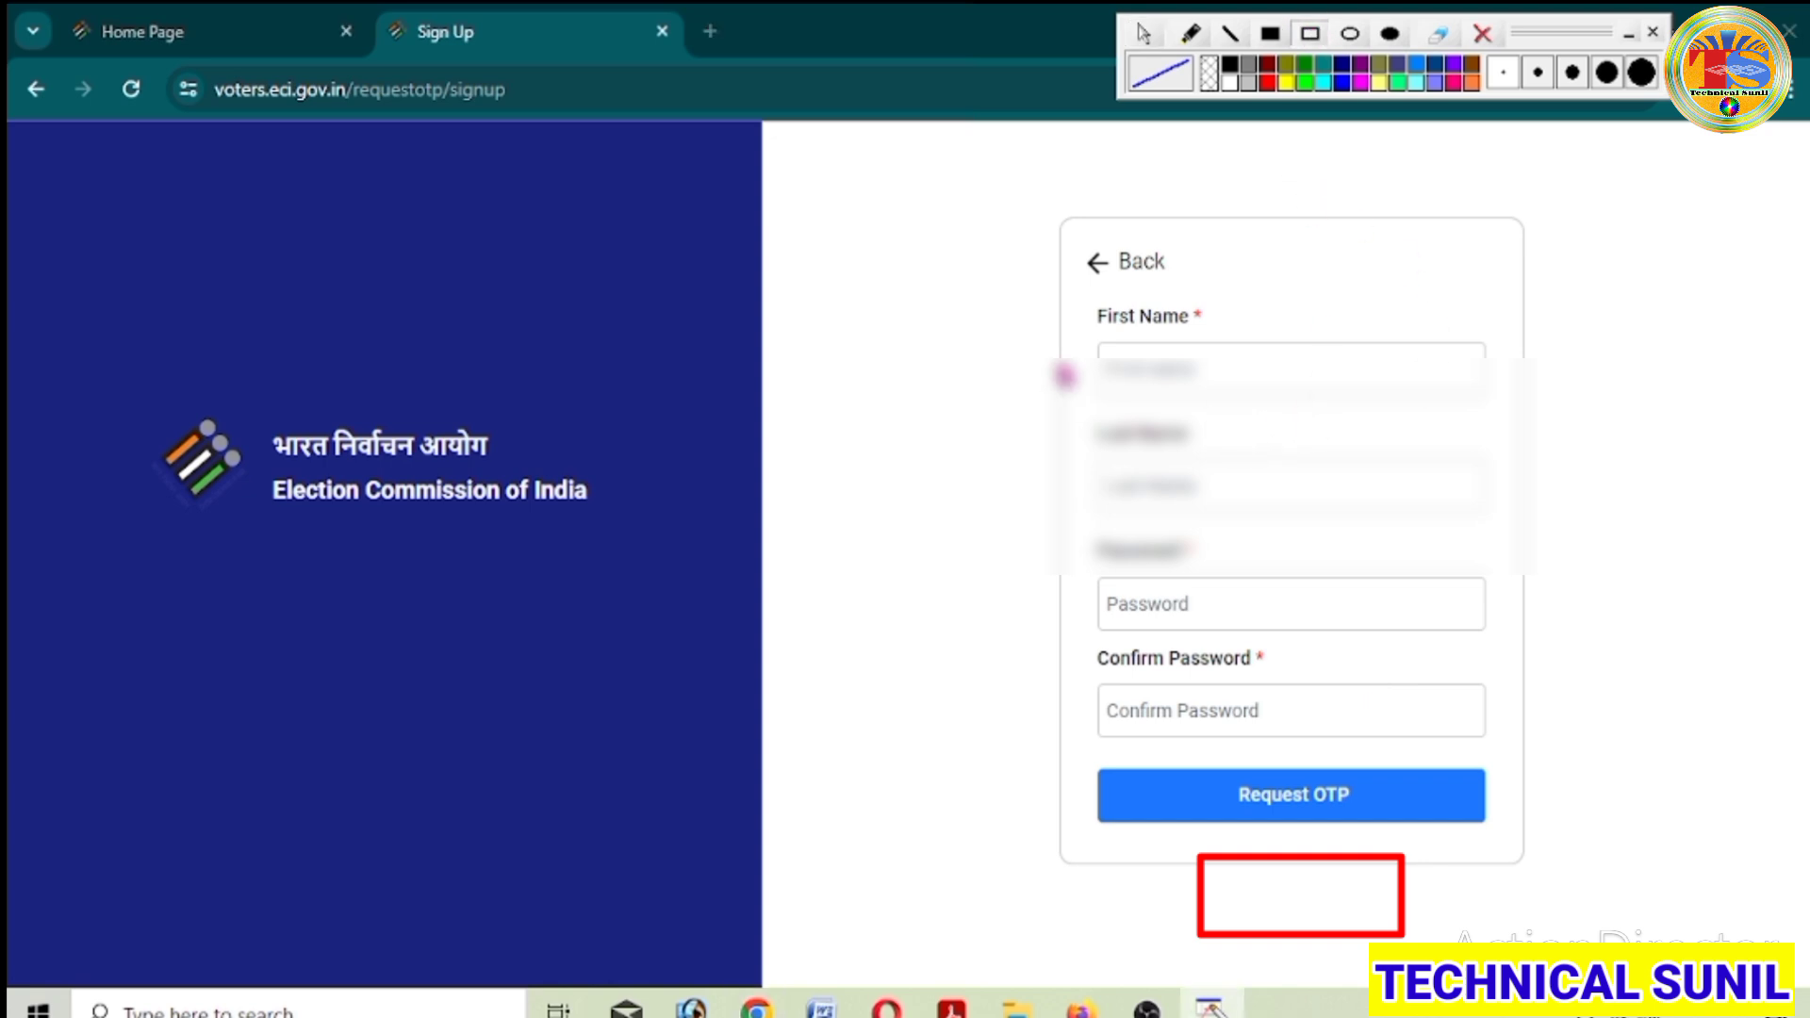
mouse_move(1084, 296)
left_mouse_down()
mouse_move(1232, 393)
mouse_move(1385, 392)
left_mouse_up()
mouse_move(1085, 416)
left_mouse_down()
mouse_move(1113, 491)
mouse_move(1426, 510)
left_mouse_up()
mouse_move(1090, 531)
left_mouse_down()
mouse_move(1094, 580)
mouse_move(1443, 608)
left_mouse_up()
mouse_move(1075, 664)
left_mouse_down()
mouse_move(1115, 744)
mouse_move(1423, 741)
left_mouse_up()
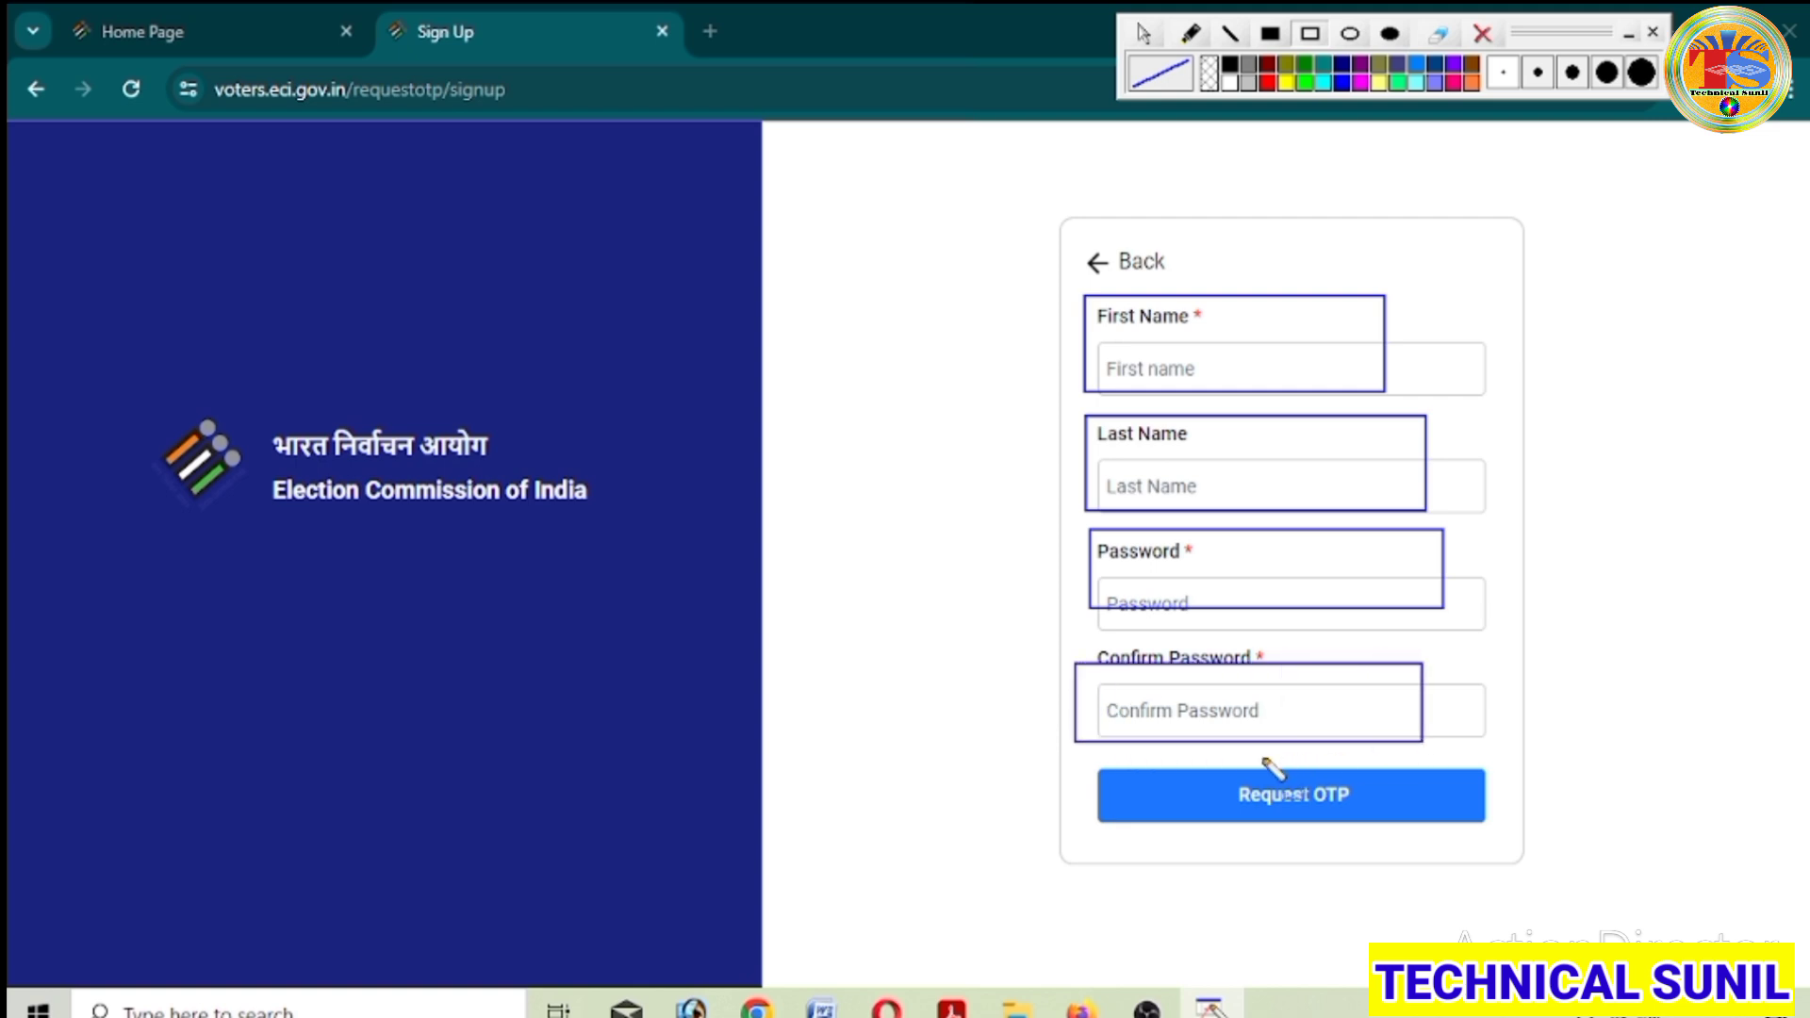
mouse_move(1220, 767)
left_mouse_down()
mouse_move(1228, 821)
mouse_move(1386, 824)
left_mouse_up()
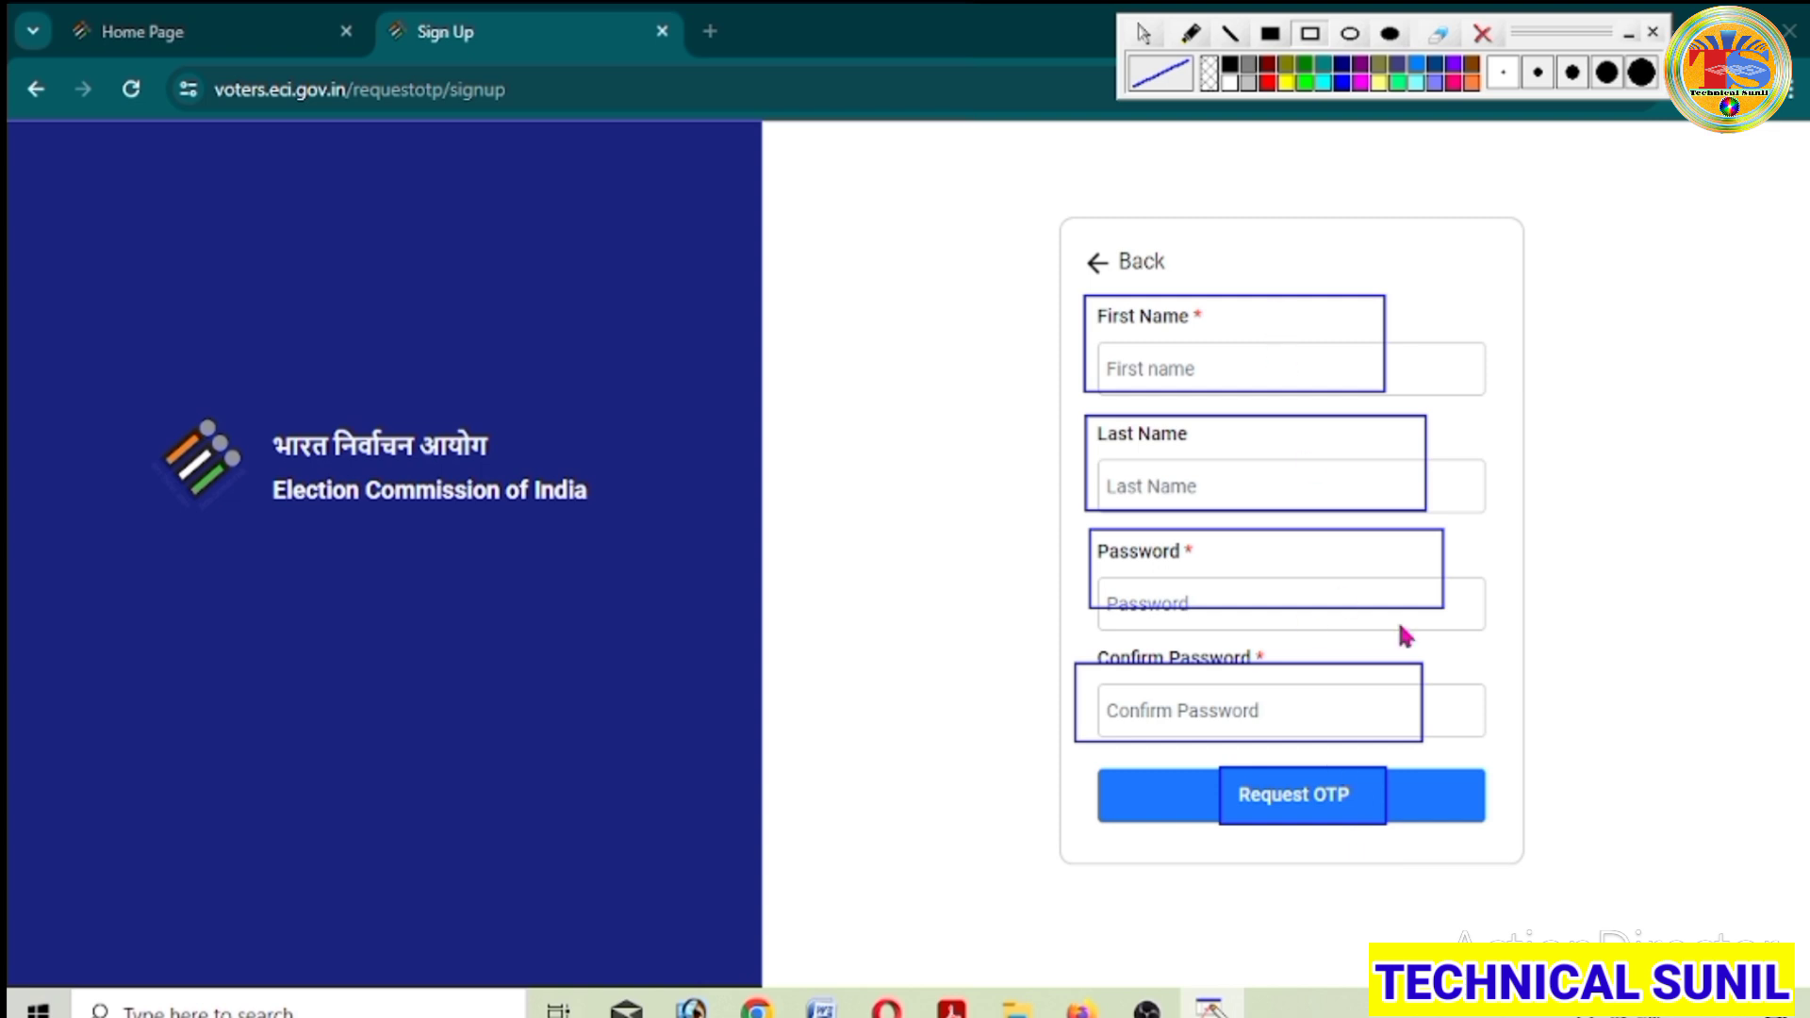
left_click(1482, 34)
left_click(1144, 34)
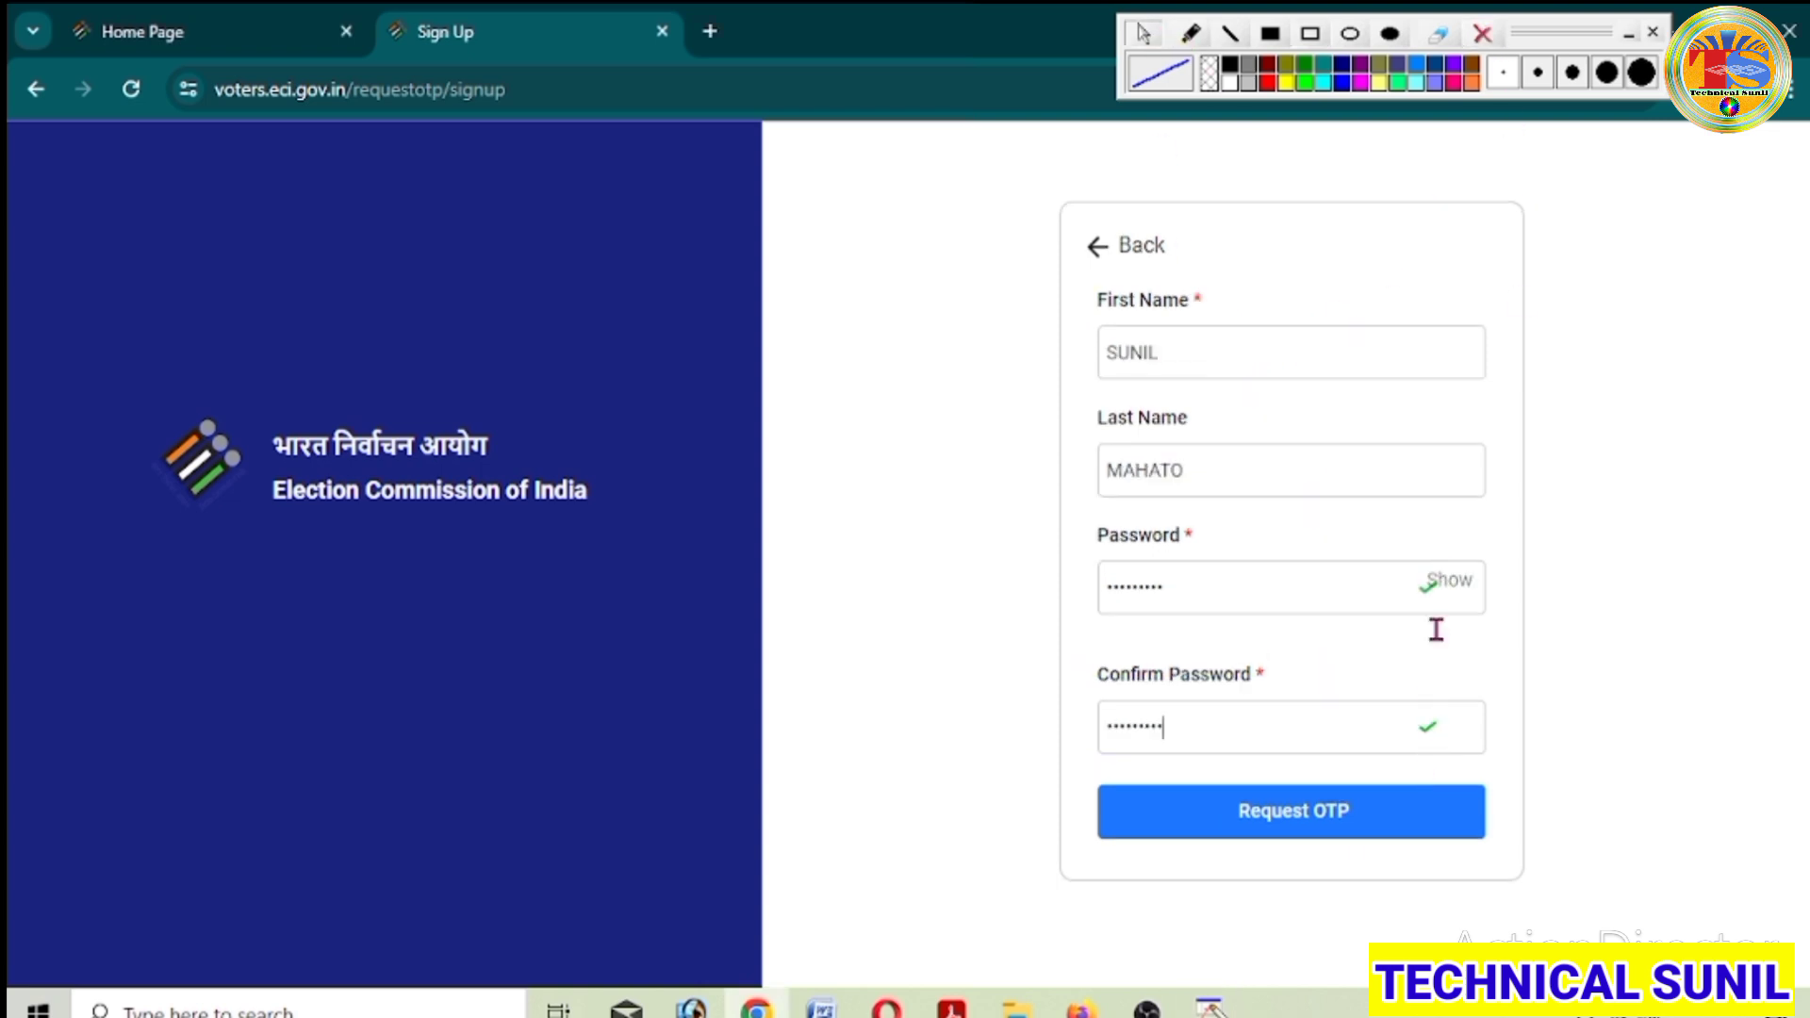
left_click(1329, 811)
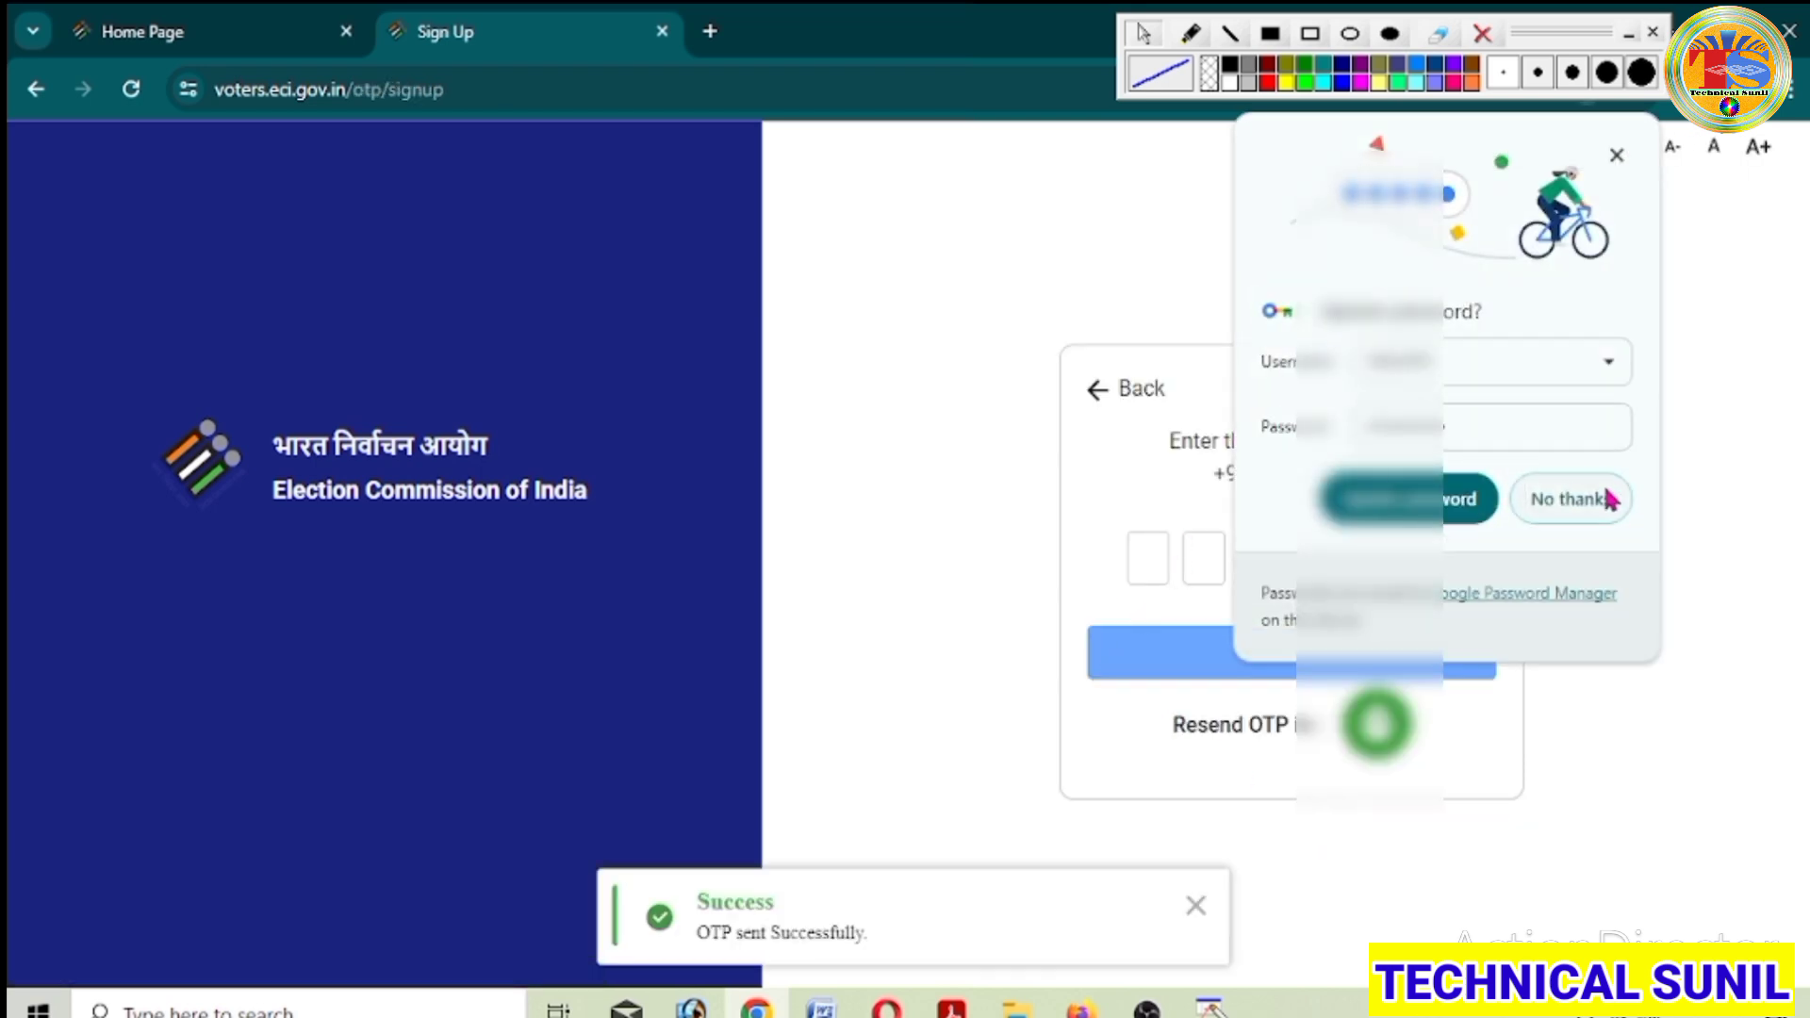
Step: Decline Chrome's save-password prompt and enter the OTP to verify the new account
left_click(1609, 498)
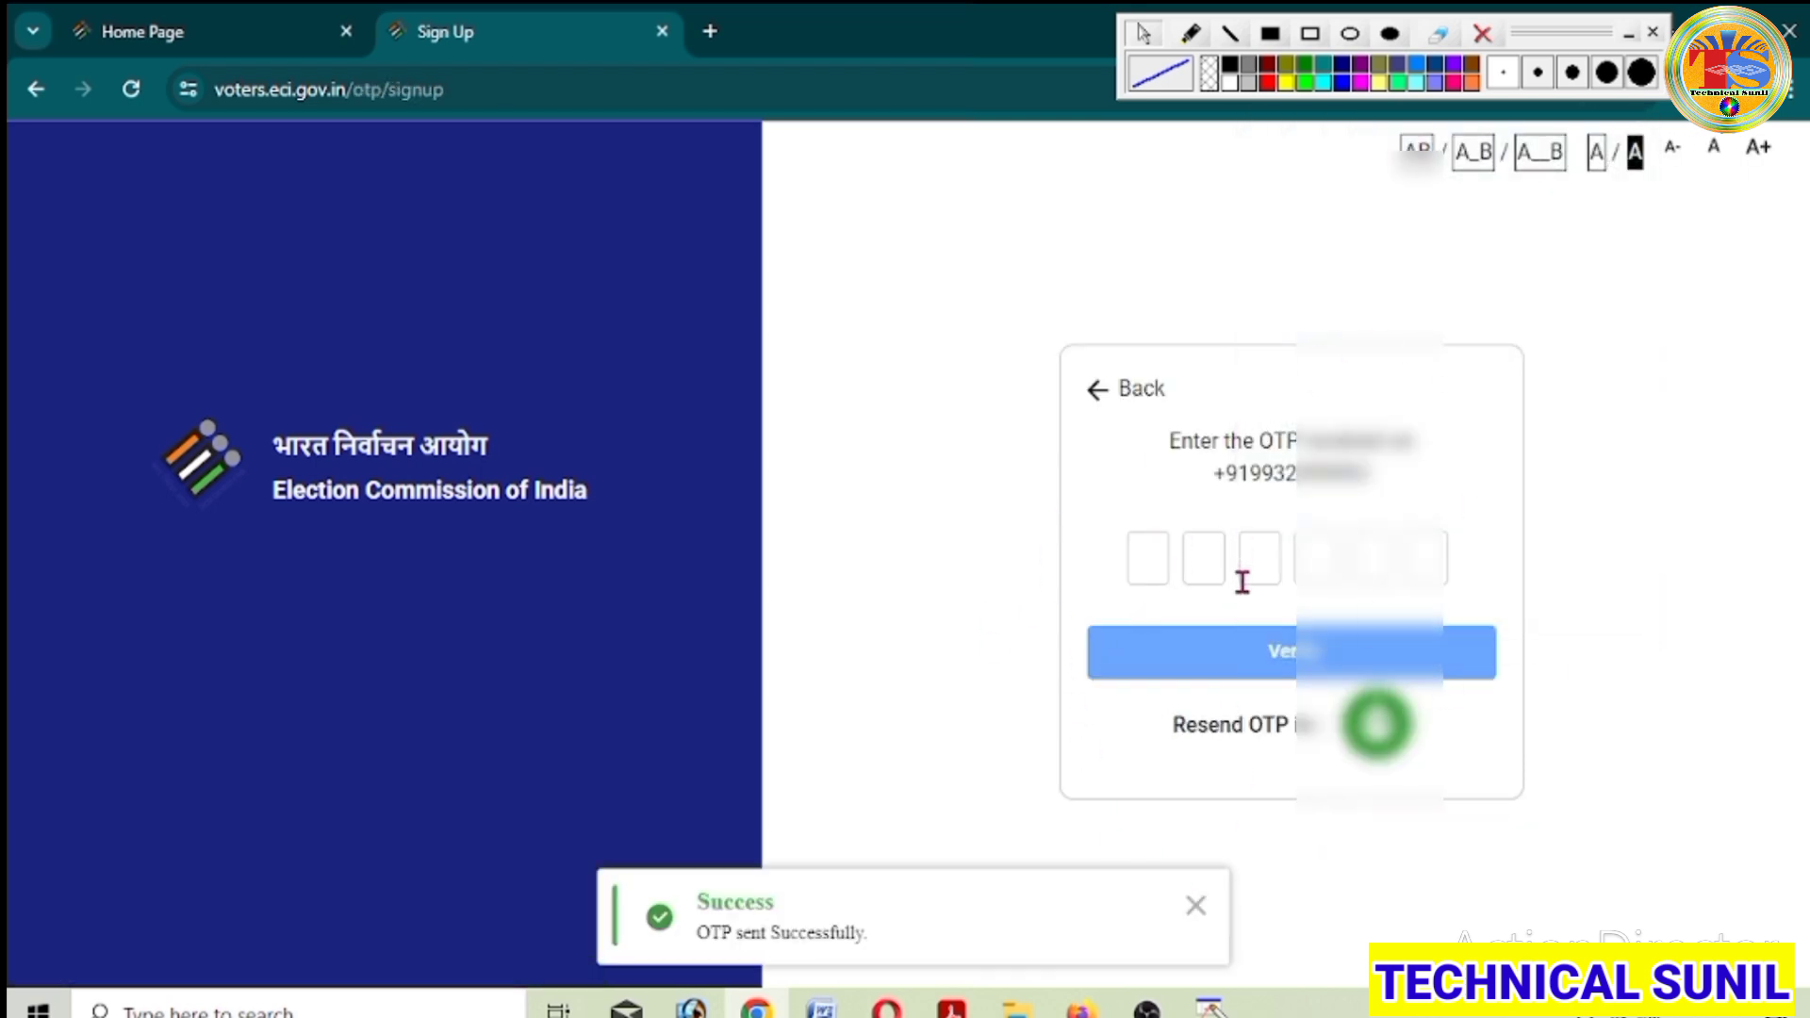
left_click(1309, 34)
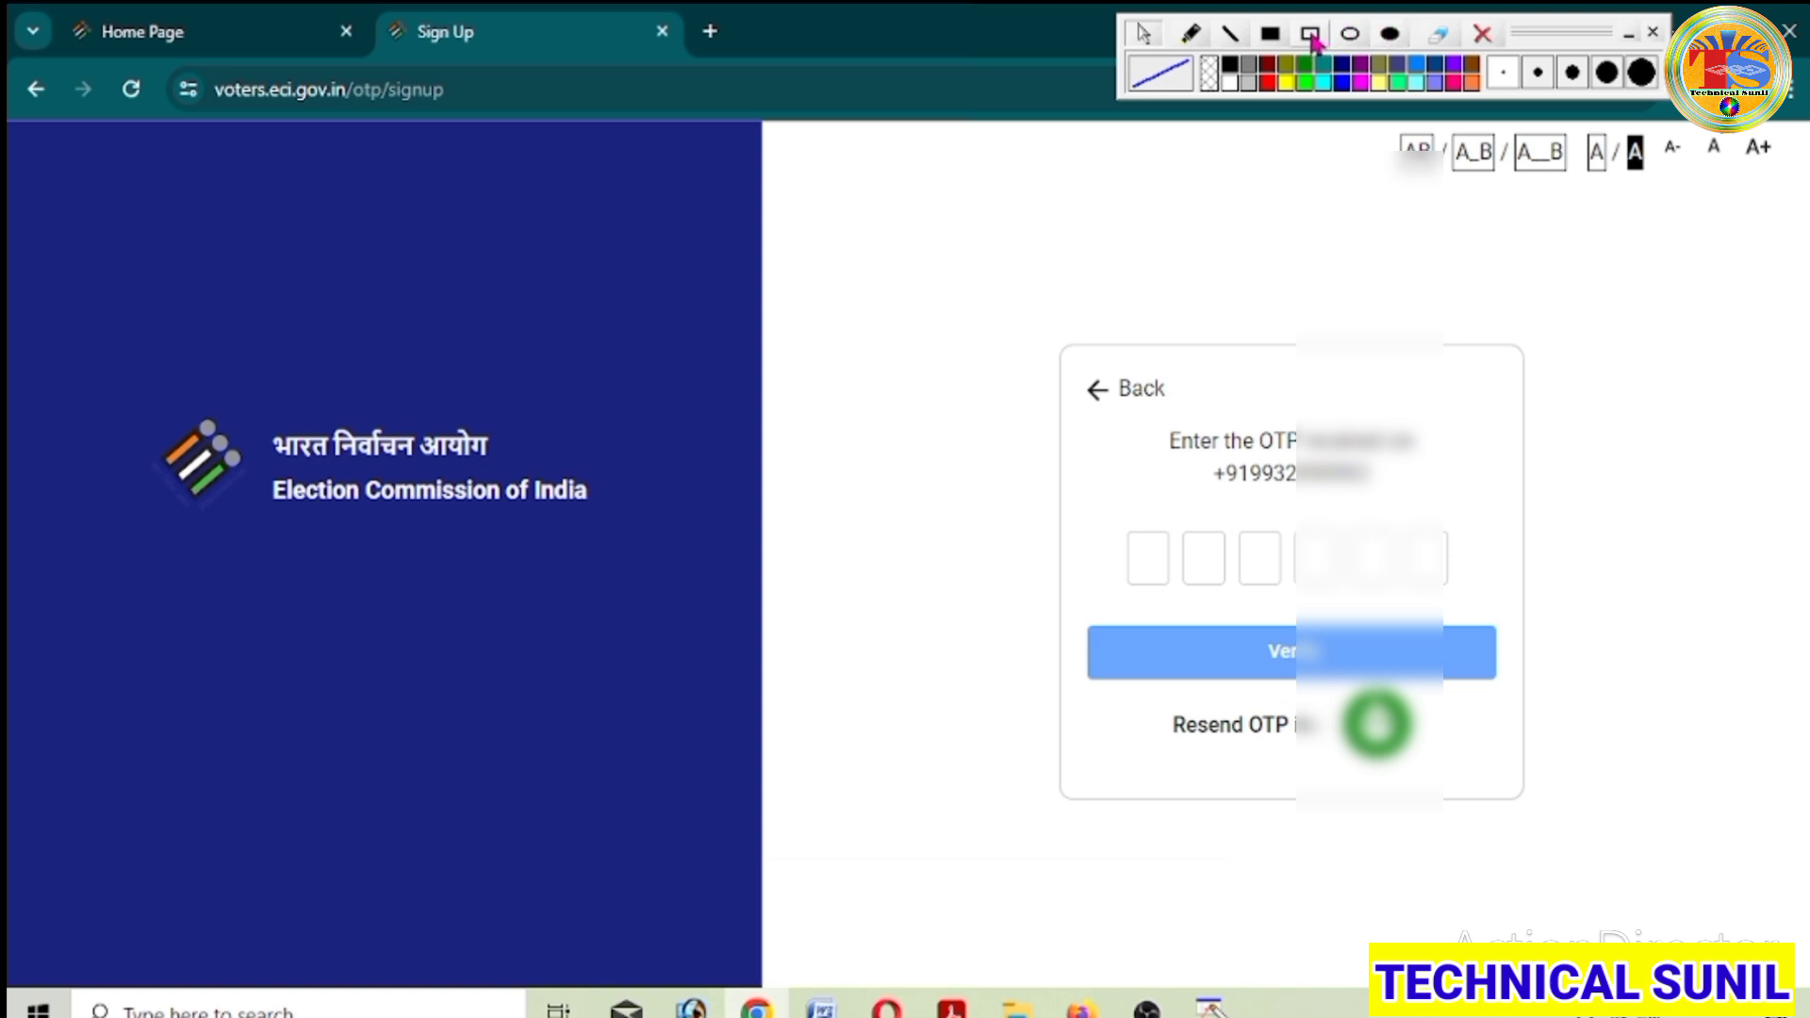
mouse_move(1243, 628)
left_mouse_down()
mouse_move(1306, 678)
mouse_move(1367, 691)
left_mouse_up()
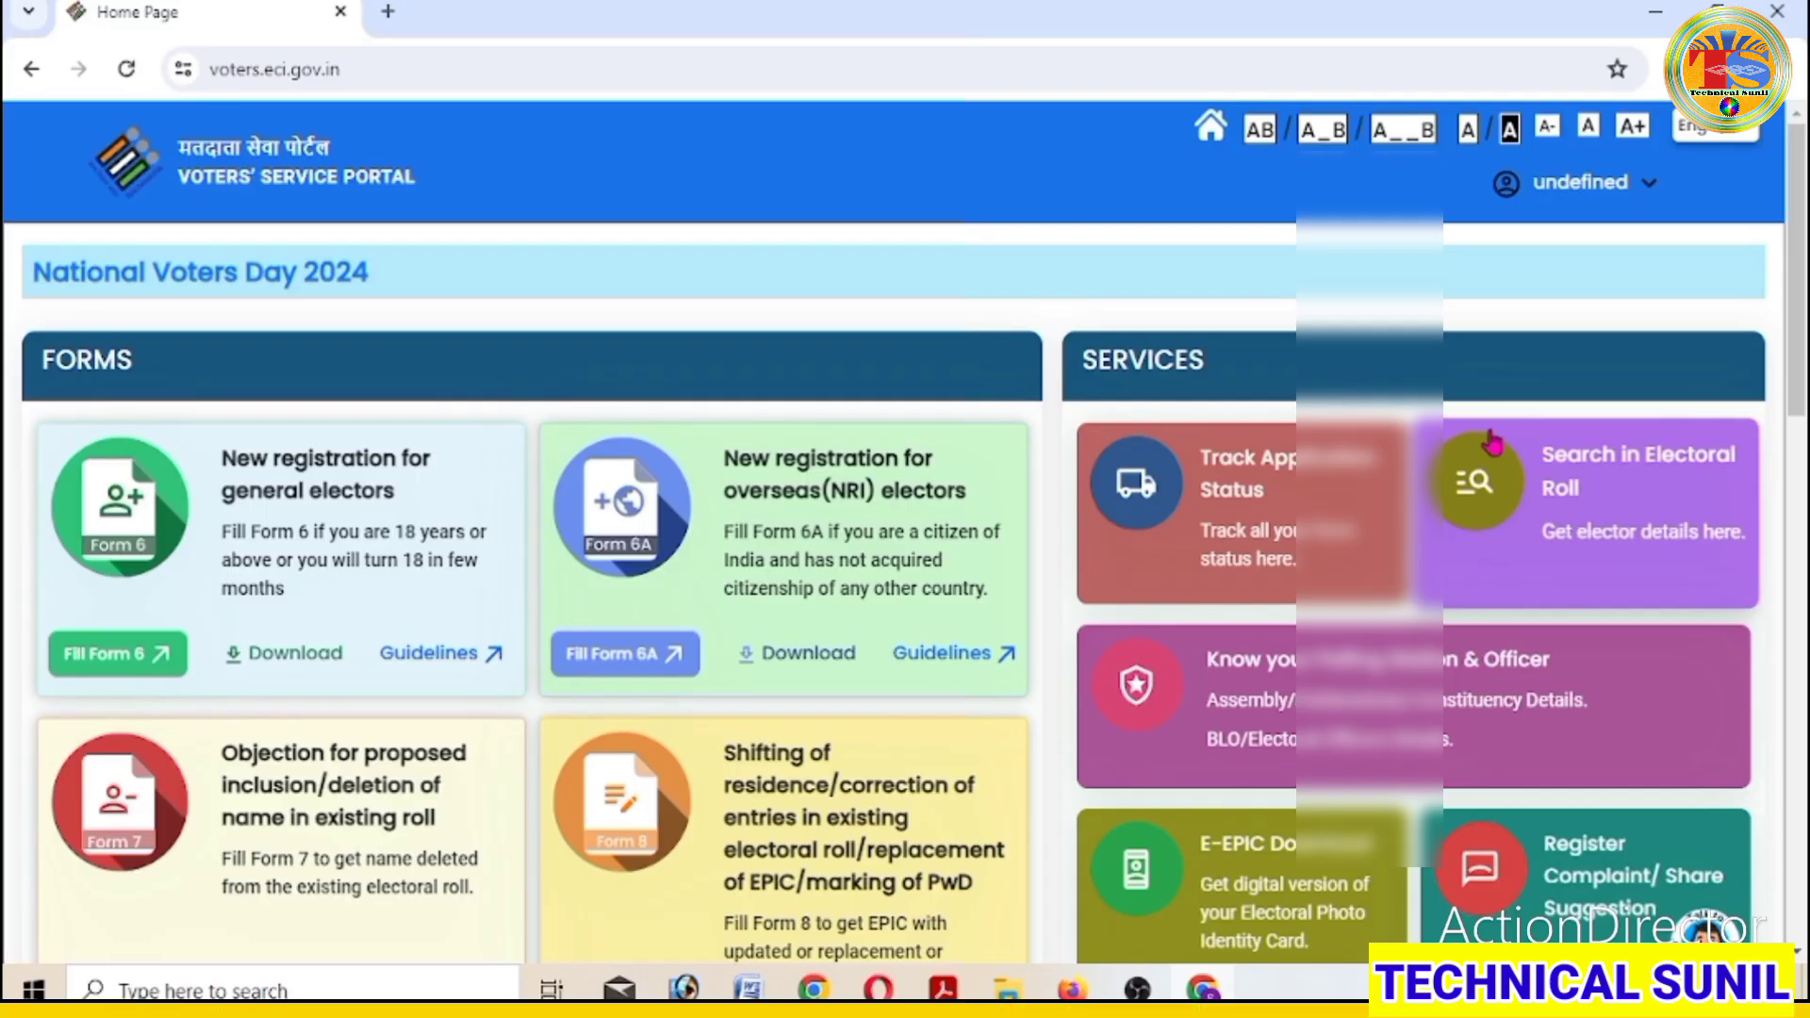
Step: Scroll the signed-in home page down to the Form 8 card and start filling Form 8
scroll(1490, 441, "down", 1)
scroll(1470, 467, "up", 1)
scroll(1480, 429, "down", 3)
scroll(1480, 419, "down", 1)
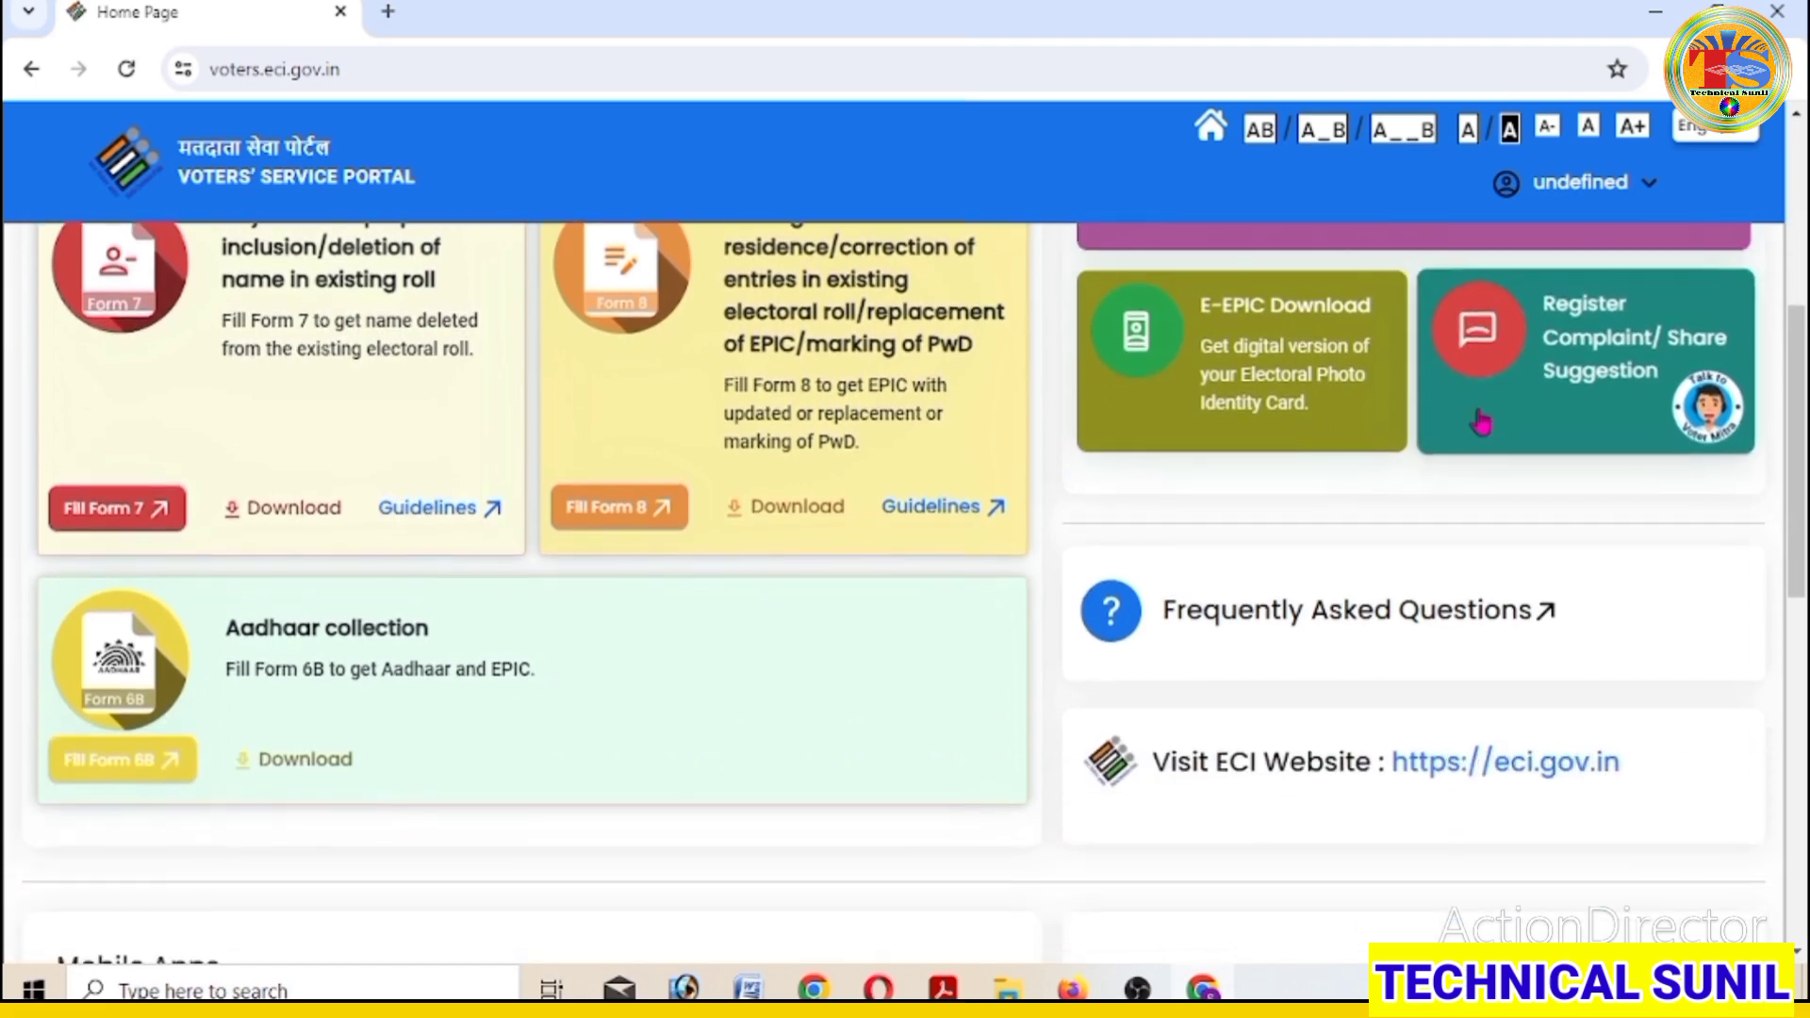
scroll(1479, 415, "up", 5)
scroll(1481, 420, "down", 1)
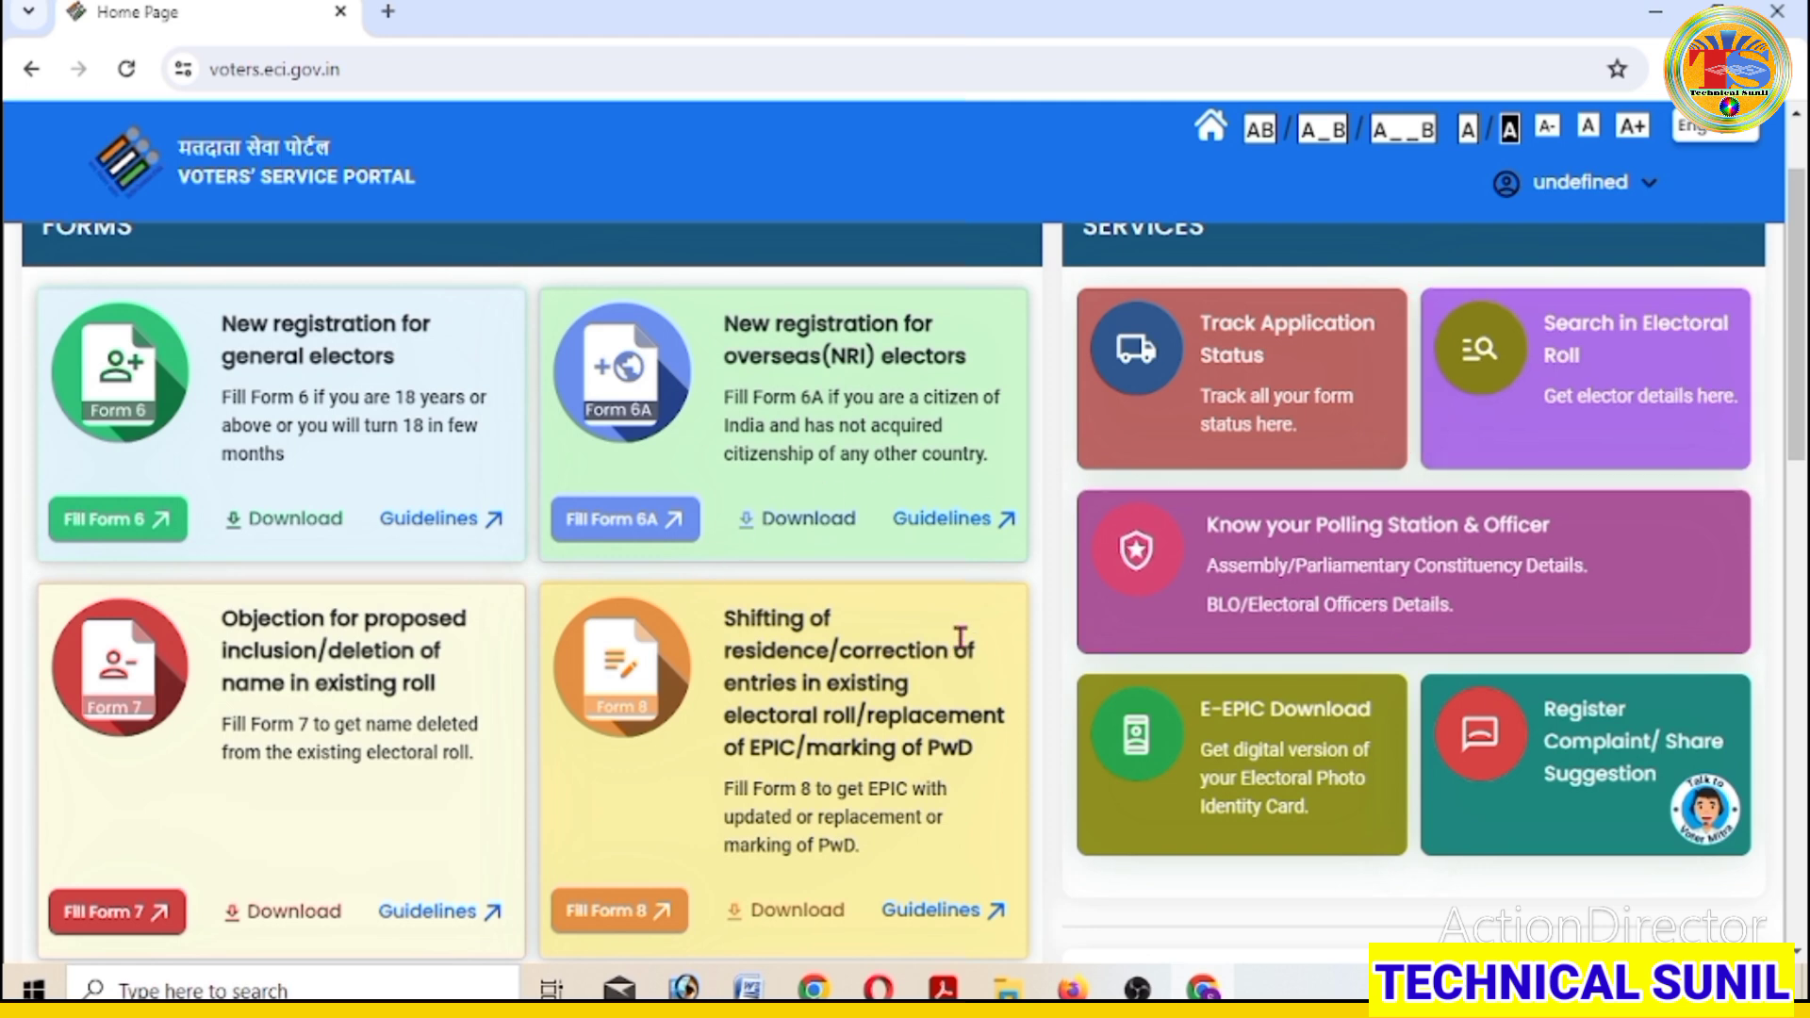
scroll(954, 636, "down", 1)
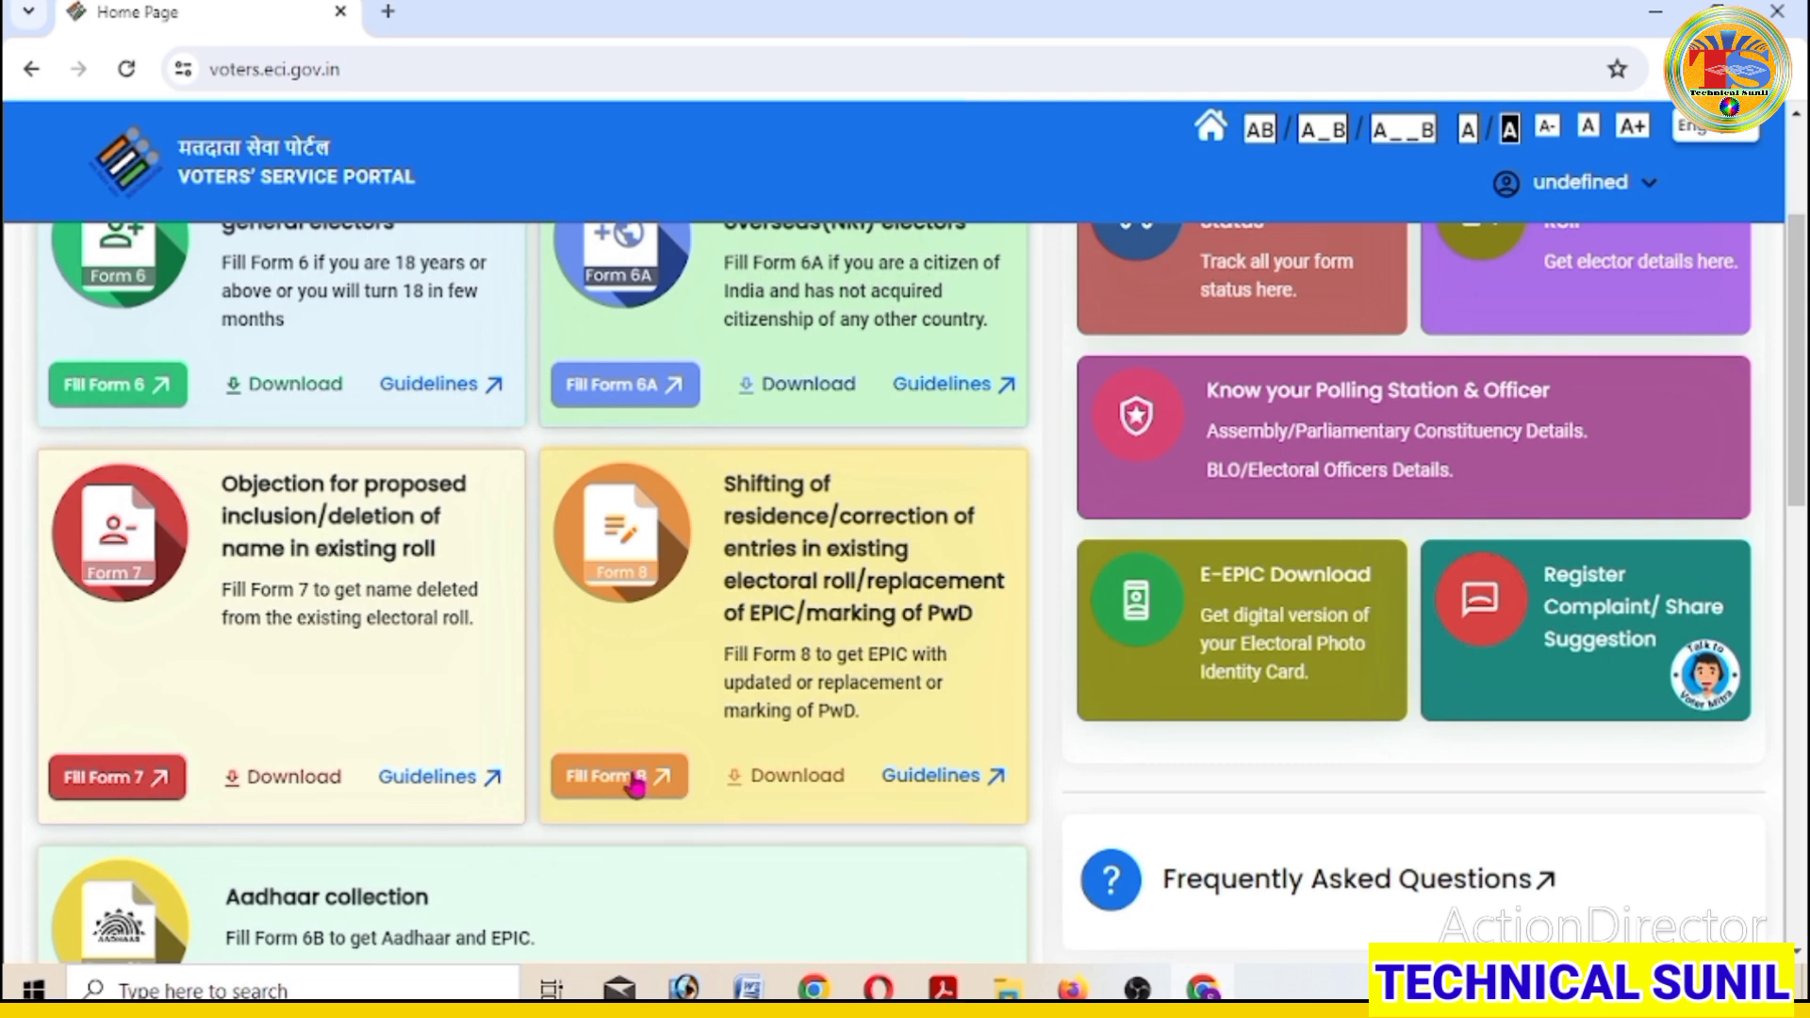
left_click(636, 783)
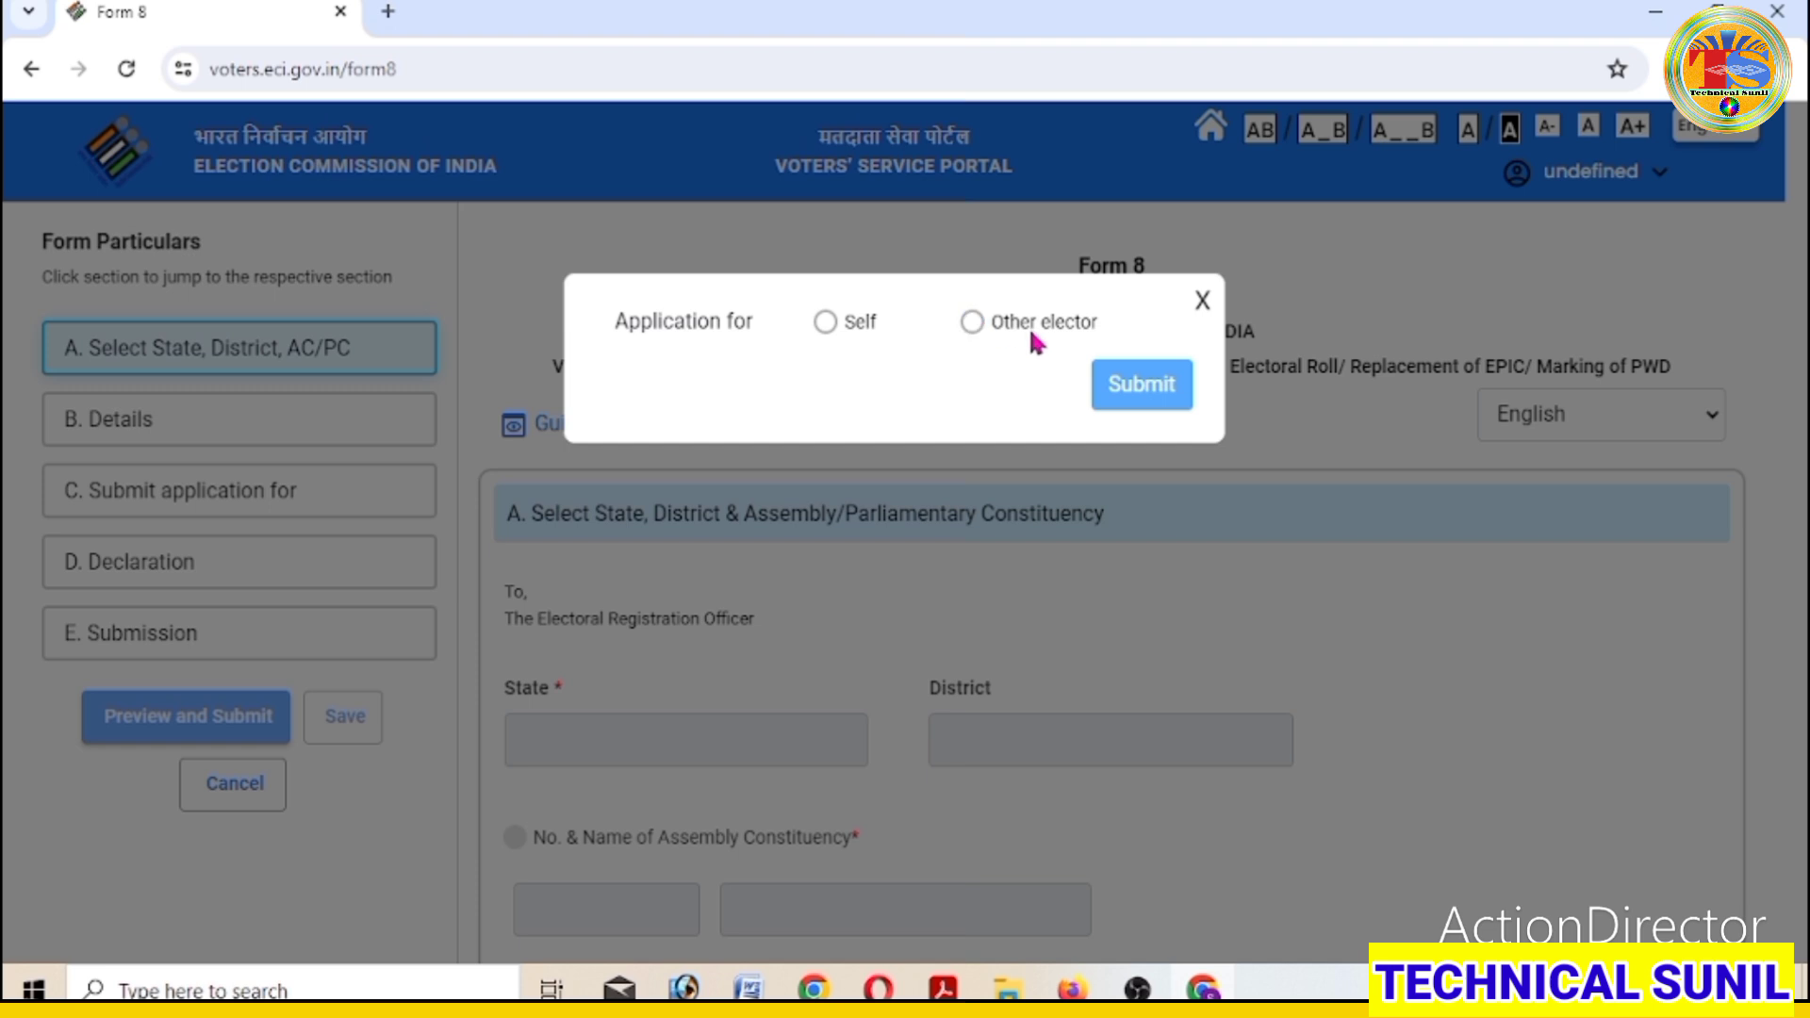
Step: Apply for Self, look up the elector by EPIC number and confirm the matching record
left_click(828, 322)
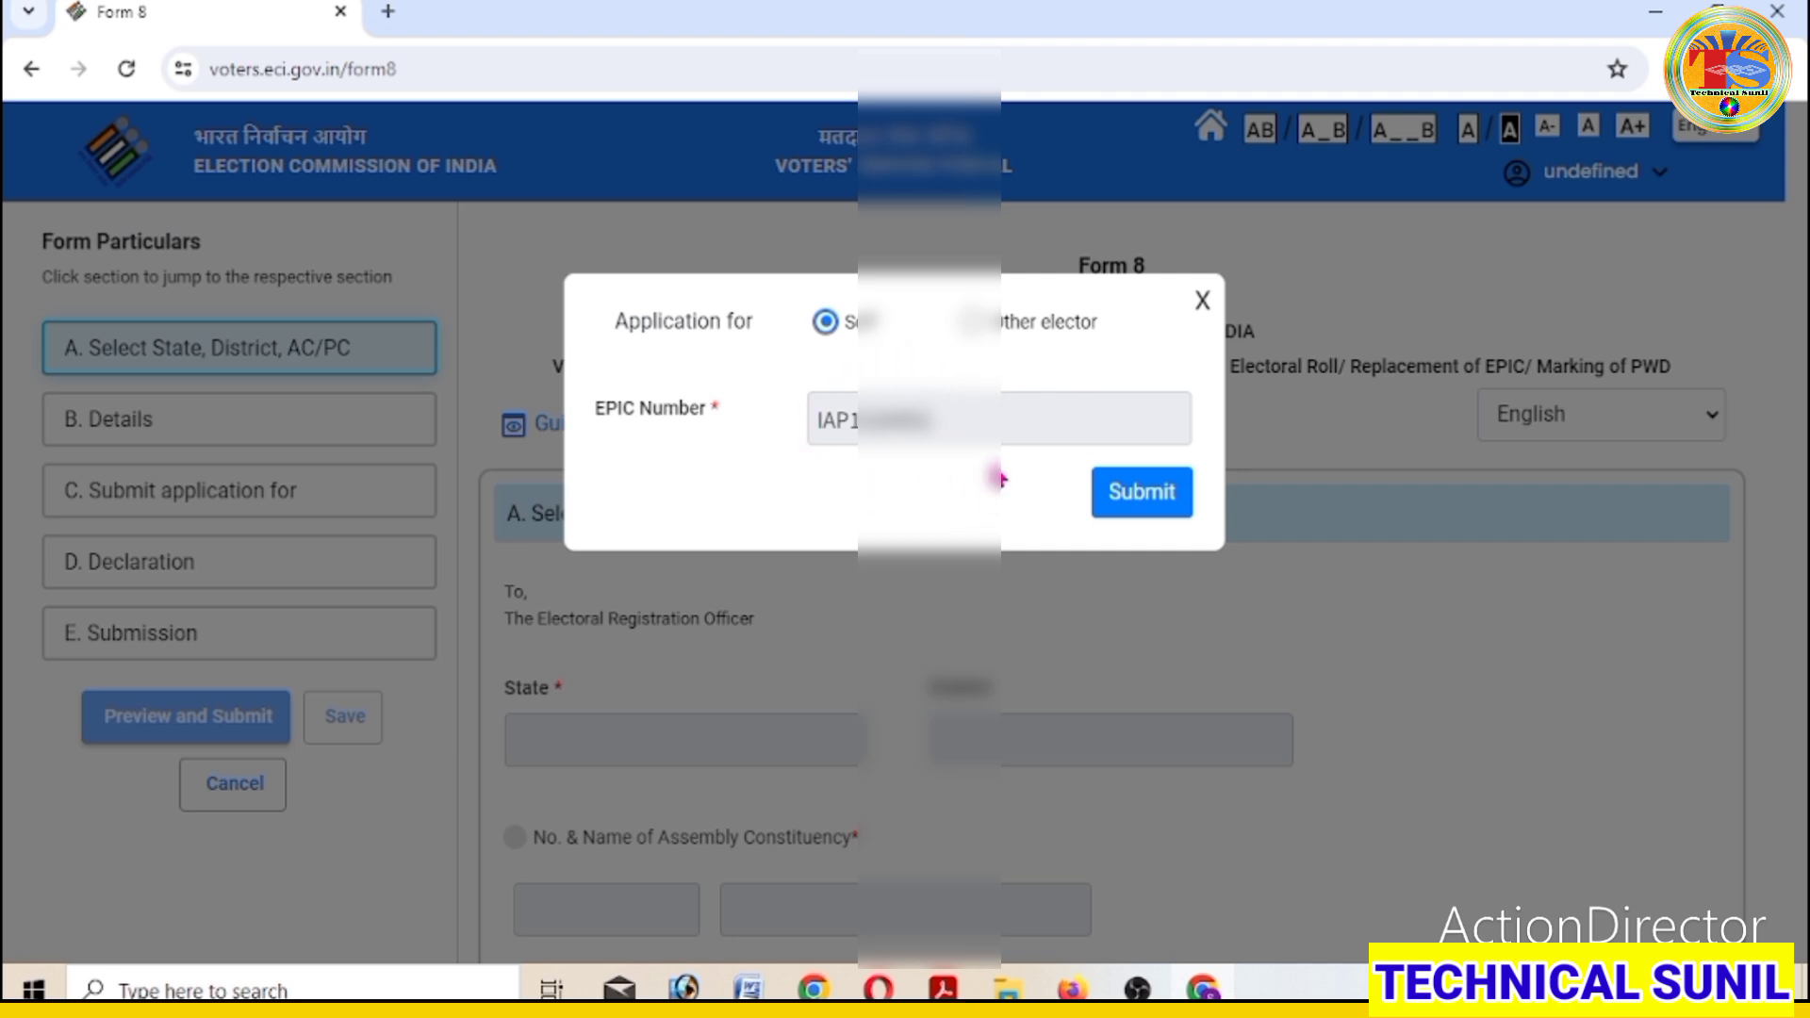
left_click(1178, 500)
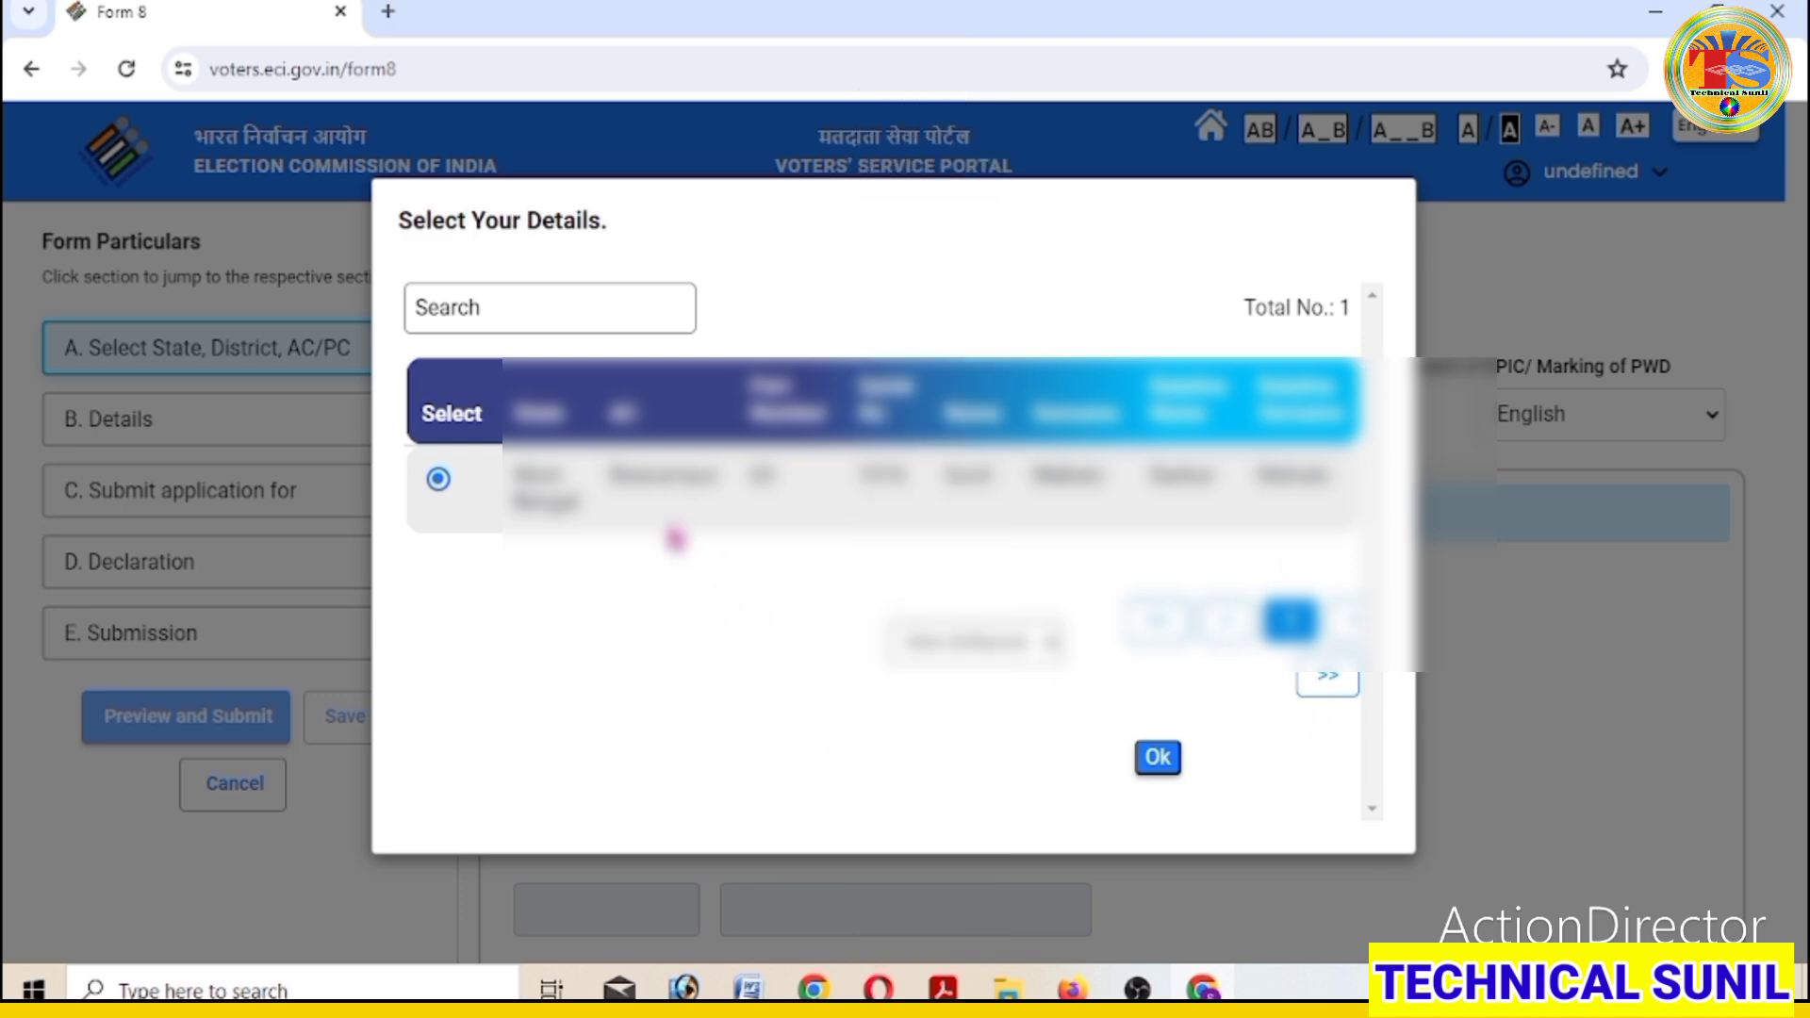
left_click(1157, 758)
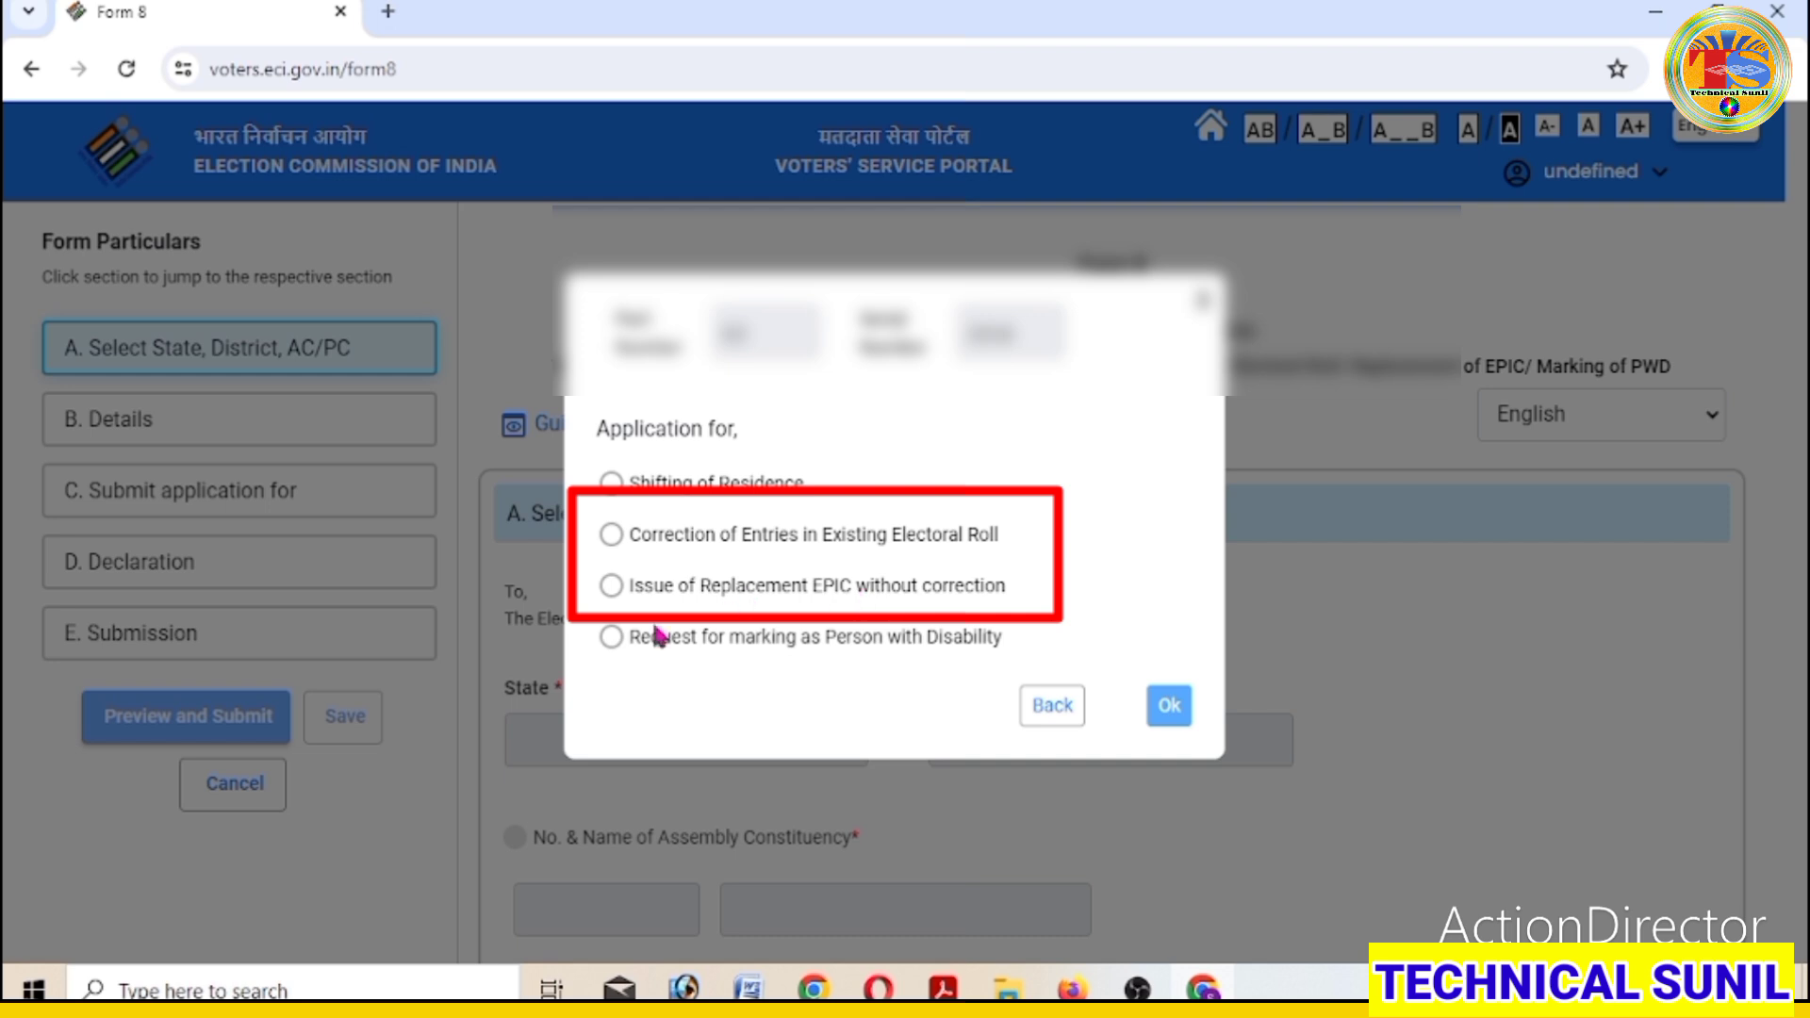
Step: Choose Correction of Entries in Existing Electoral Roll, opening Form 8 for West Bengal, PURULIA, 239 Balarampur
left_click(611, 585)
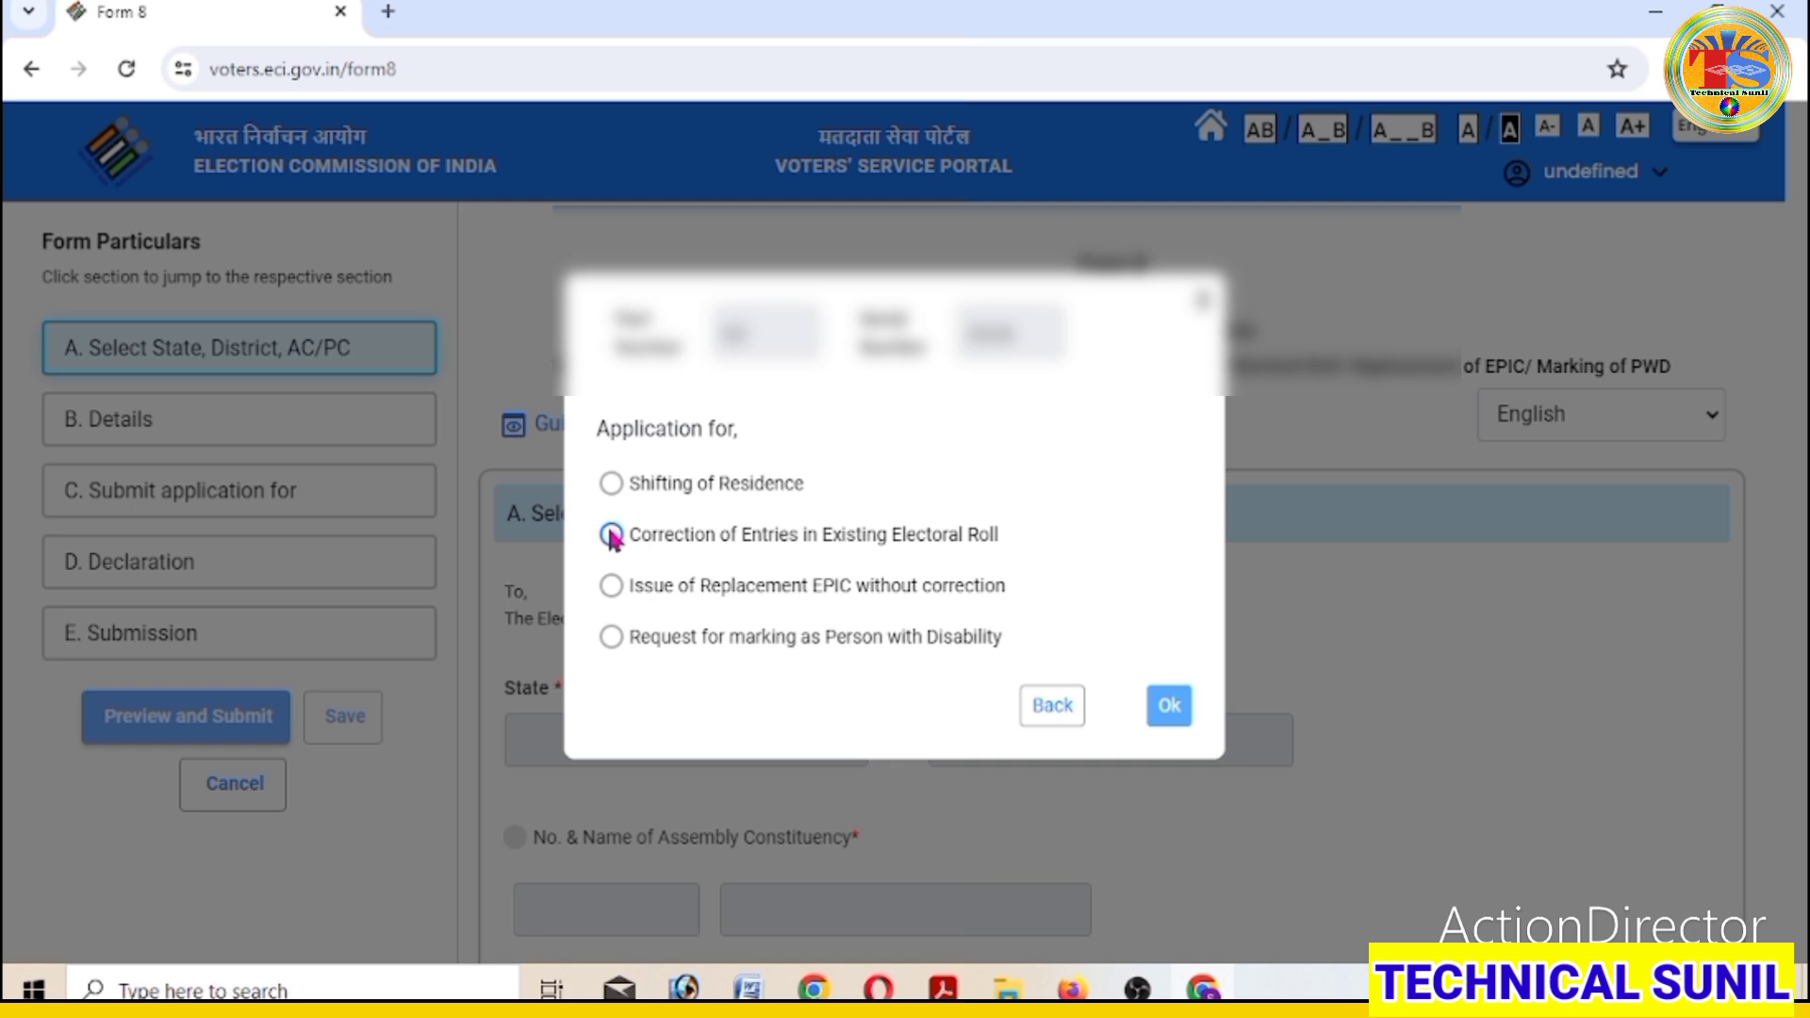
left_click(611, 536)
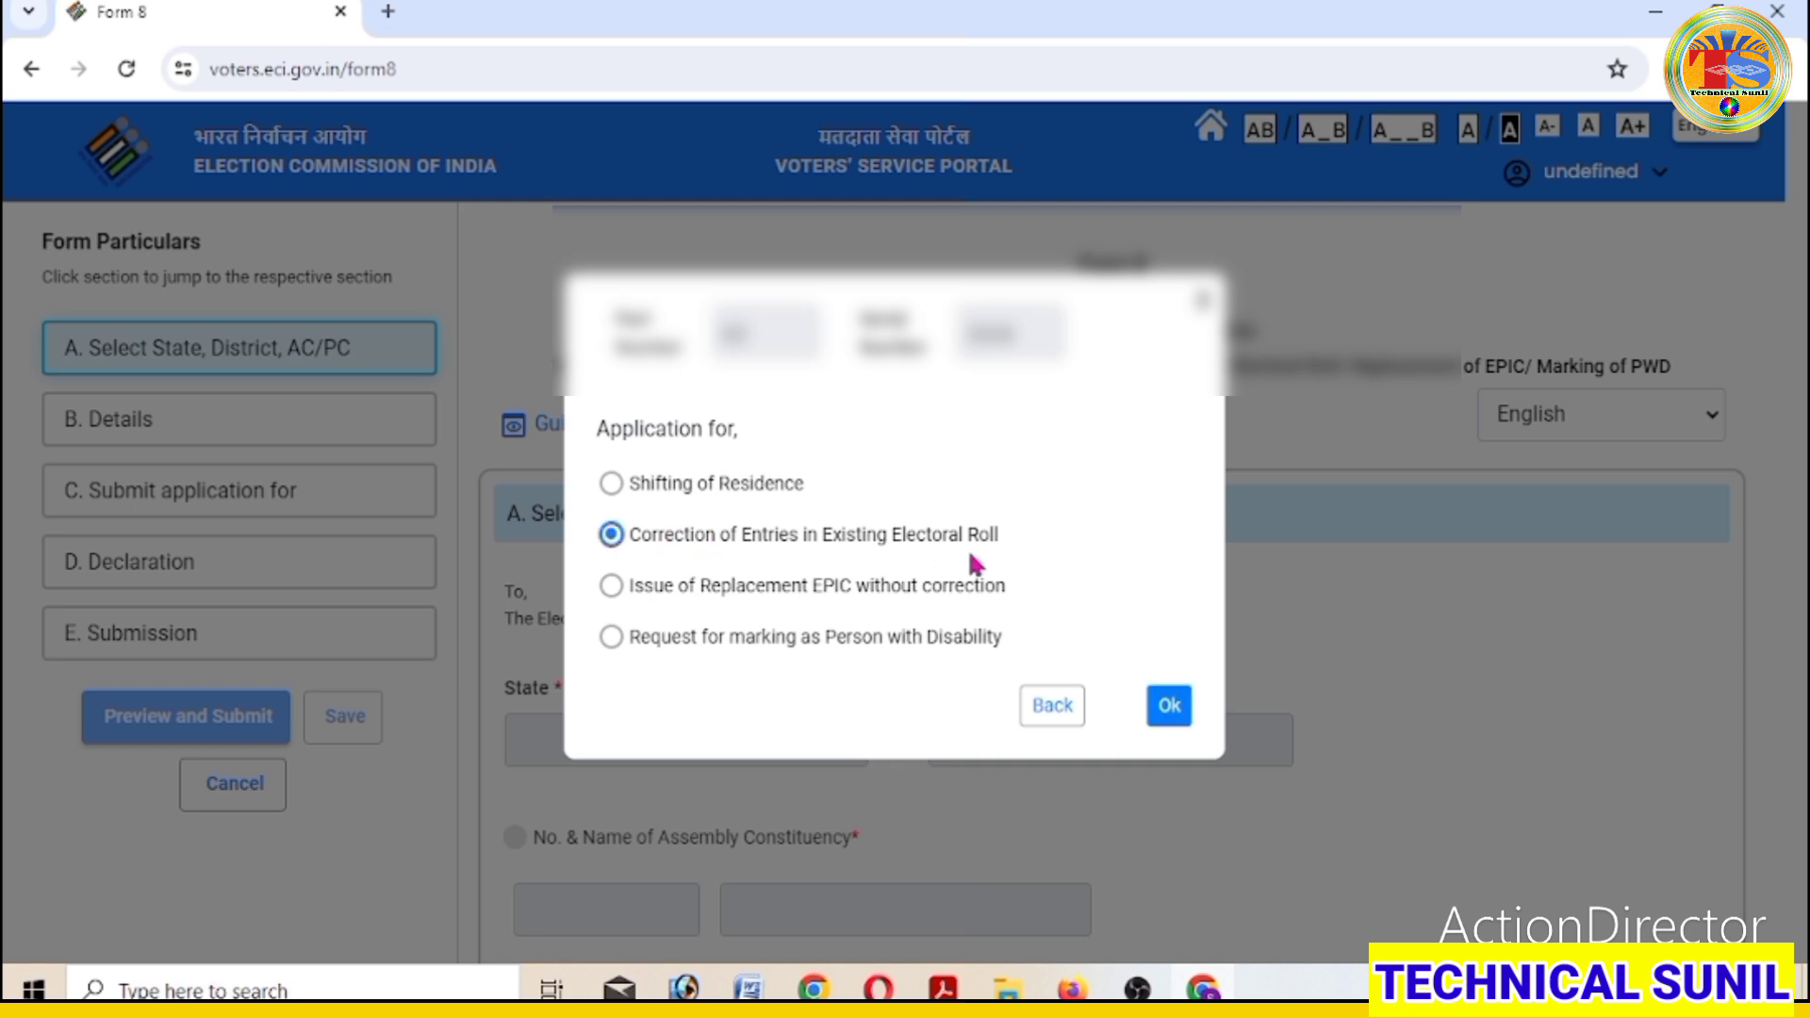
left_click(1167, 718)
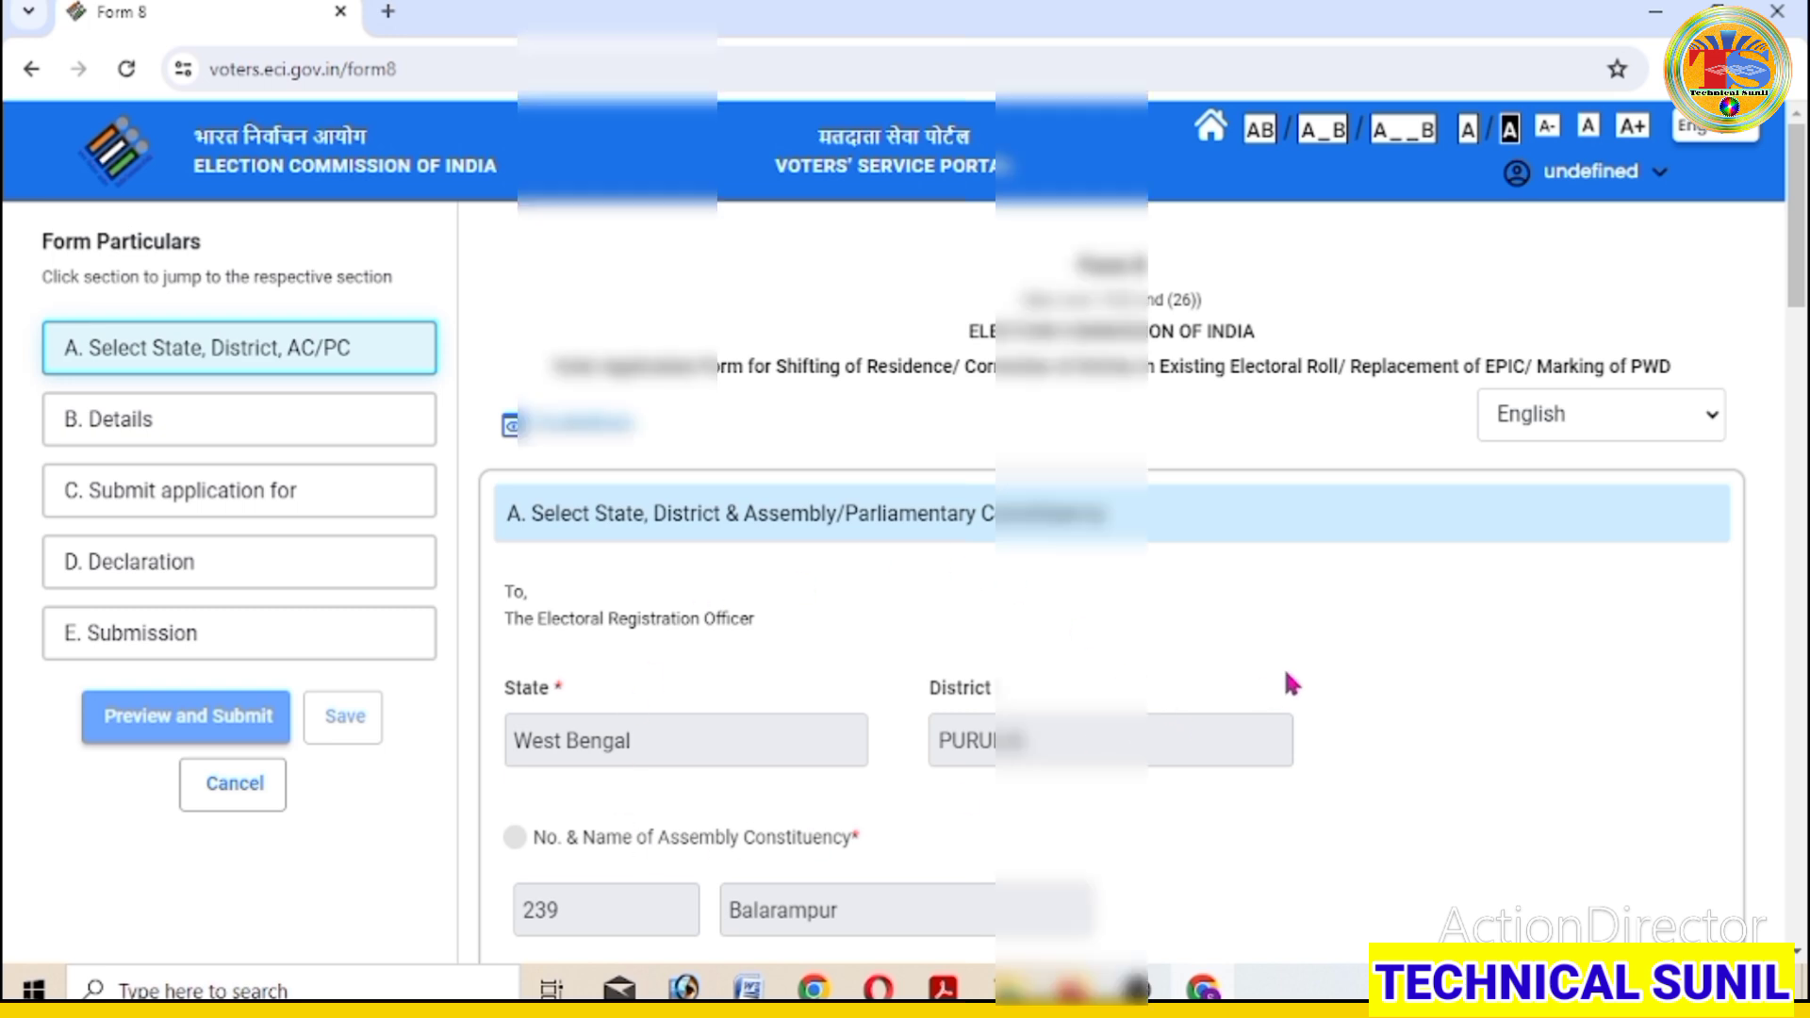
Step: Accept the prefilled constituency in section A and move on to the details section
scroll(1286, 670, "down", 3)
scroll(1670, 834, "down", 3)
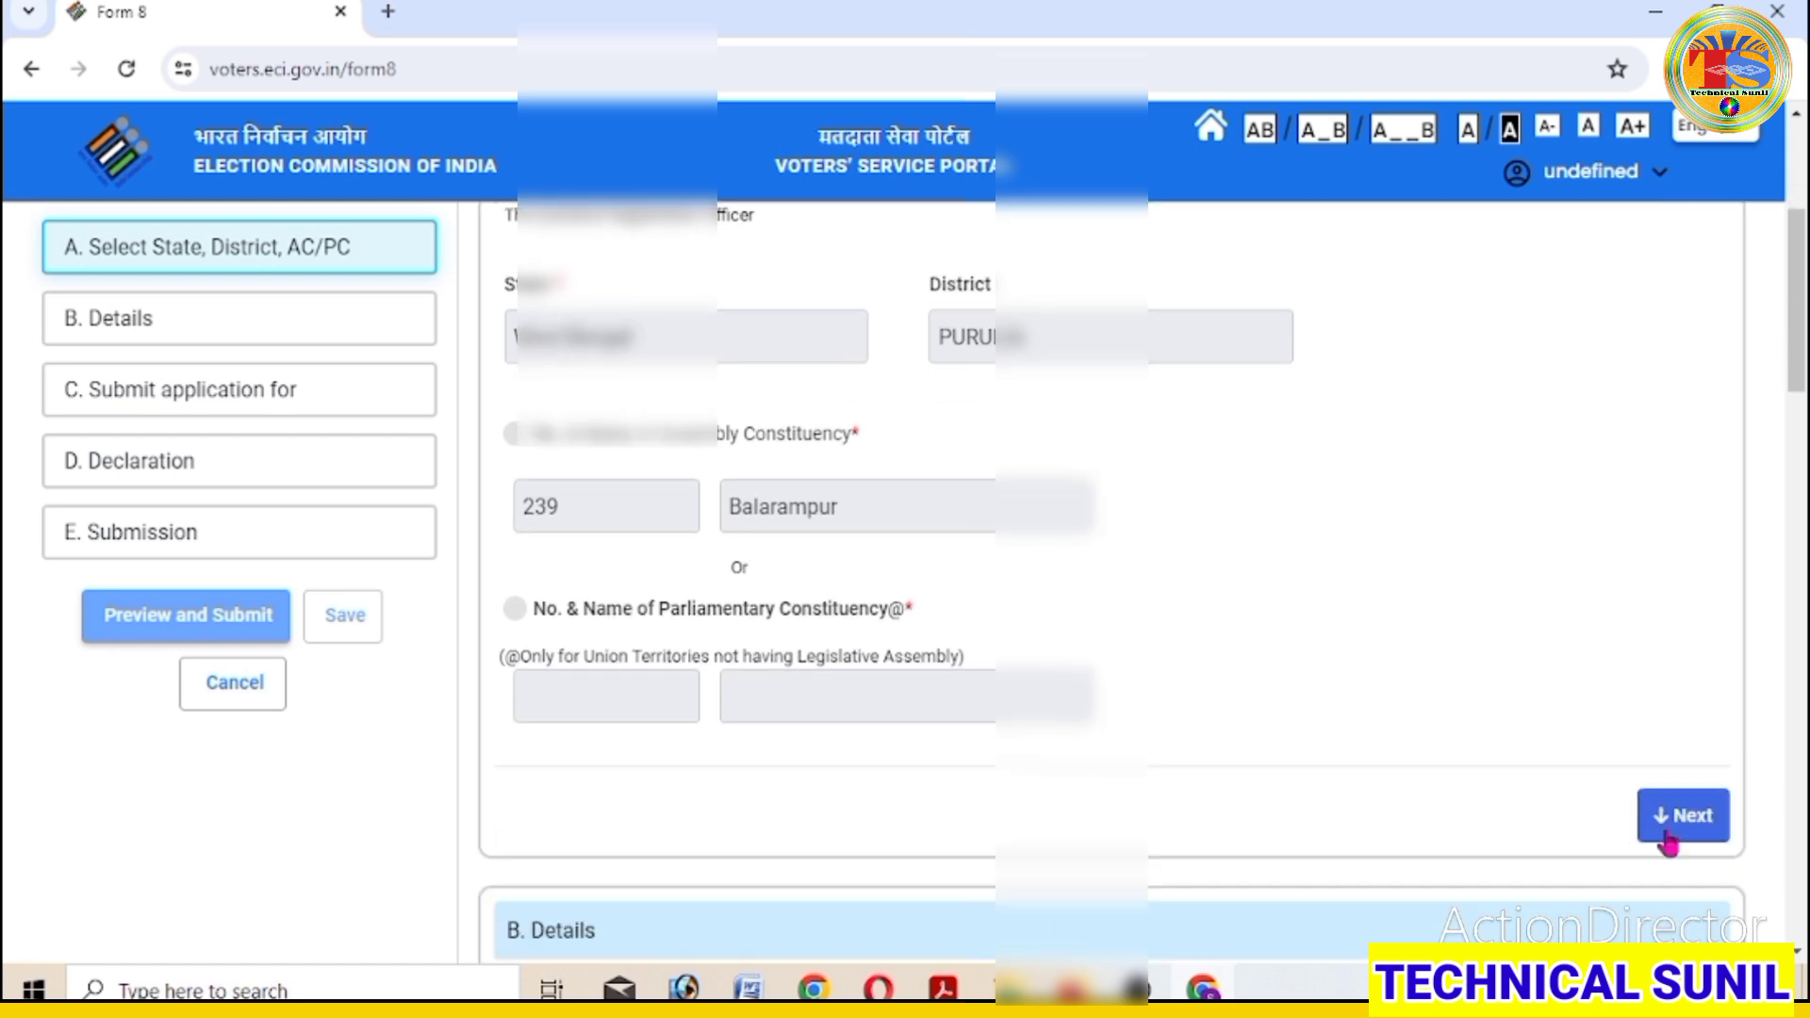
left_click(1686, 687)
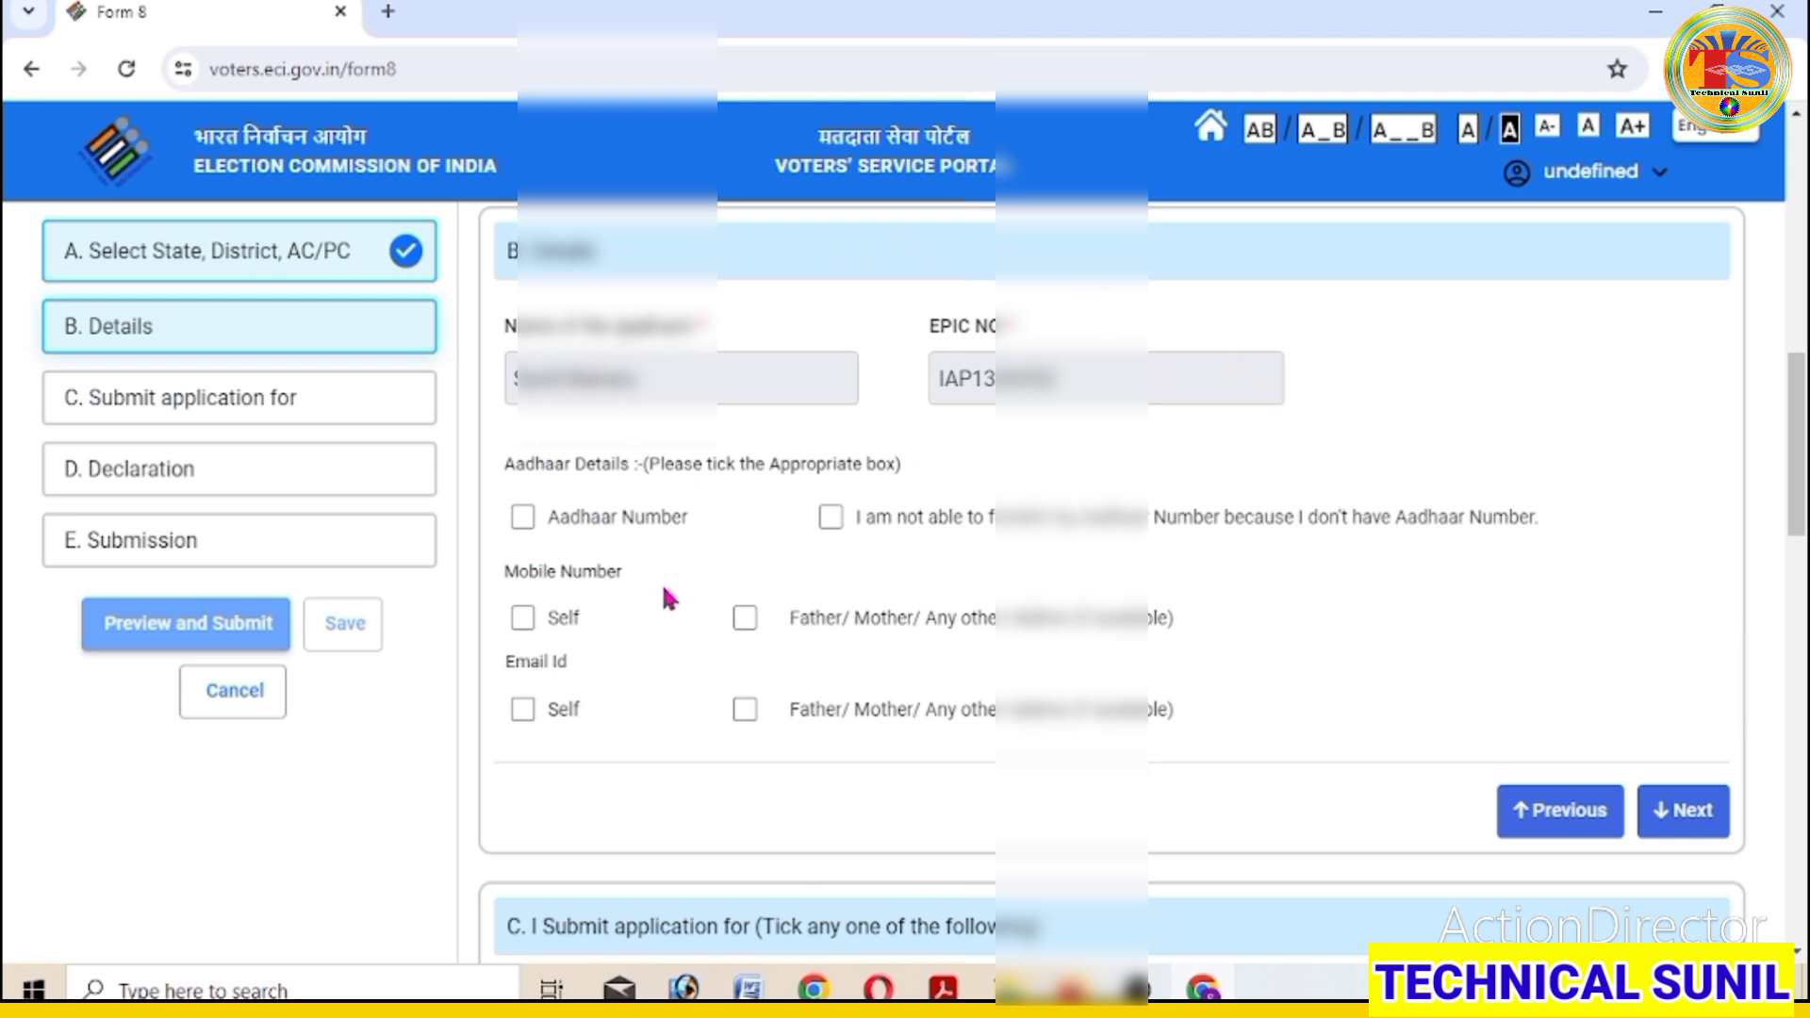
Step: Tick Aadhaar Number in the details section and continue to the application section
left_click(522, 519)
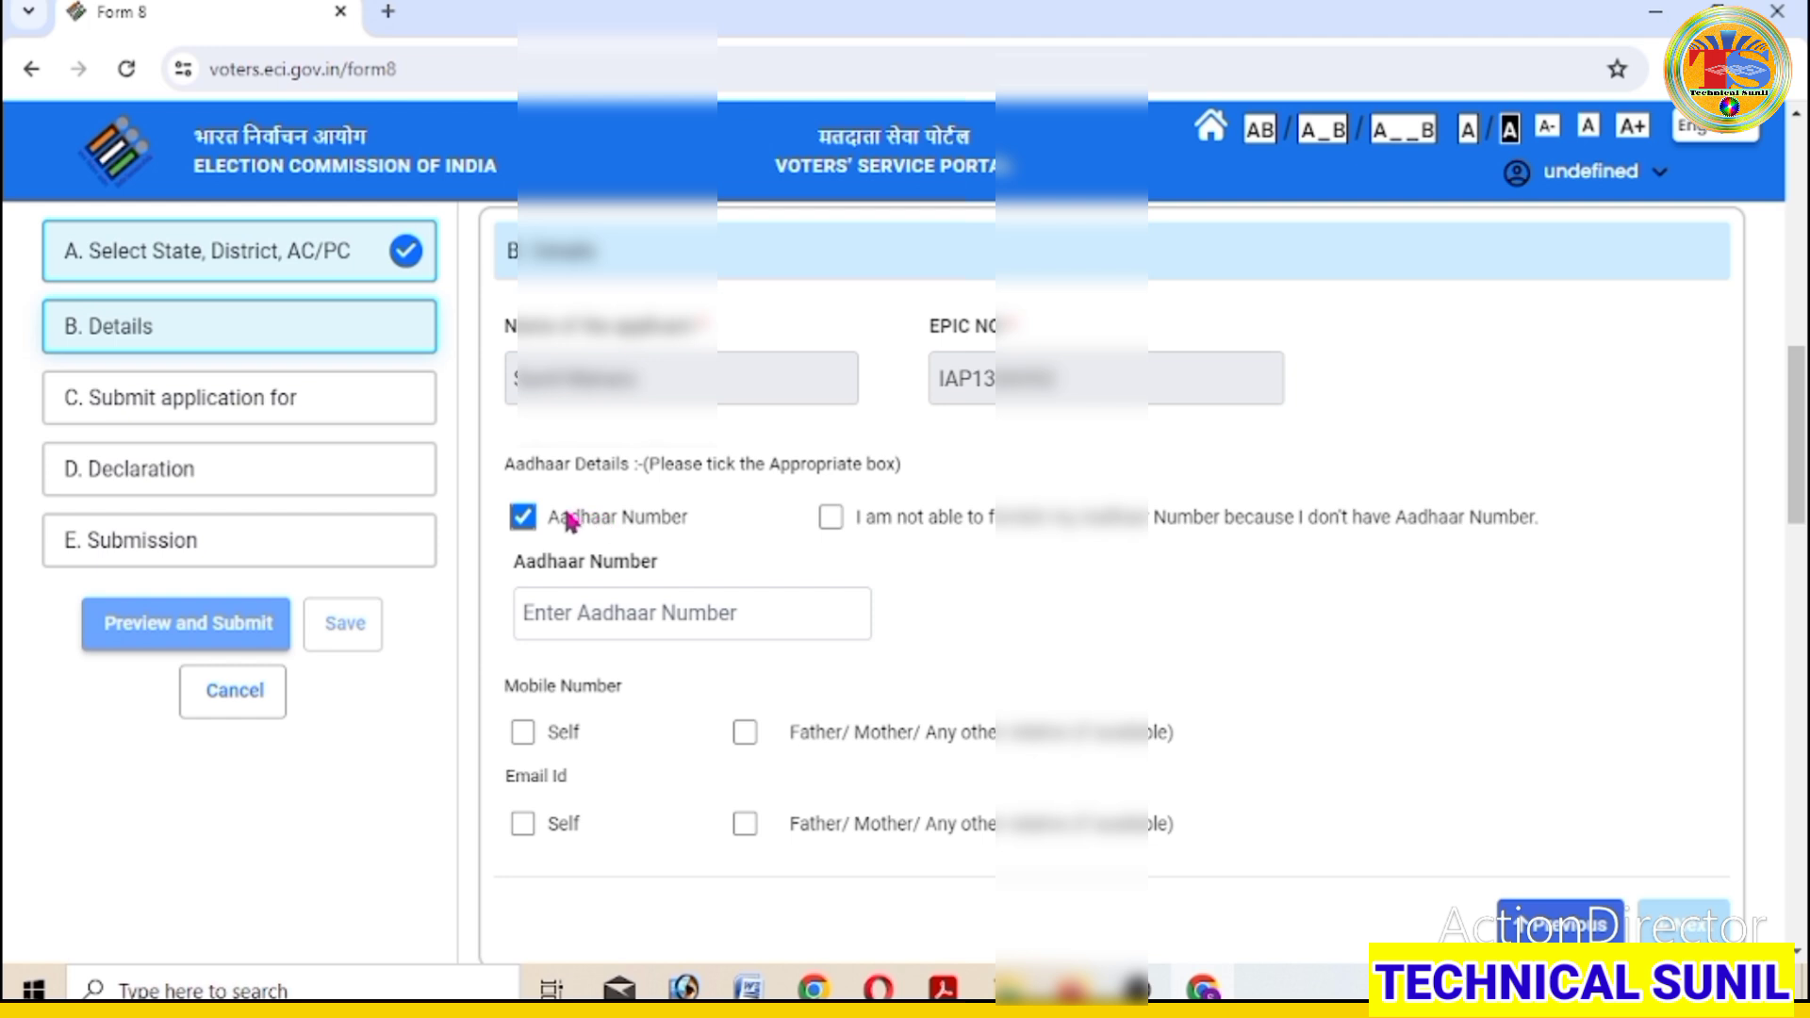
scroll(1665, 745, "down", 3)
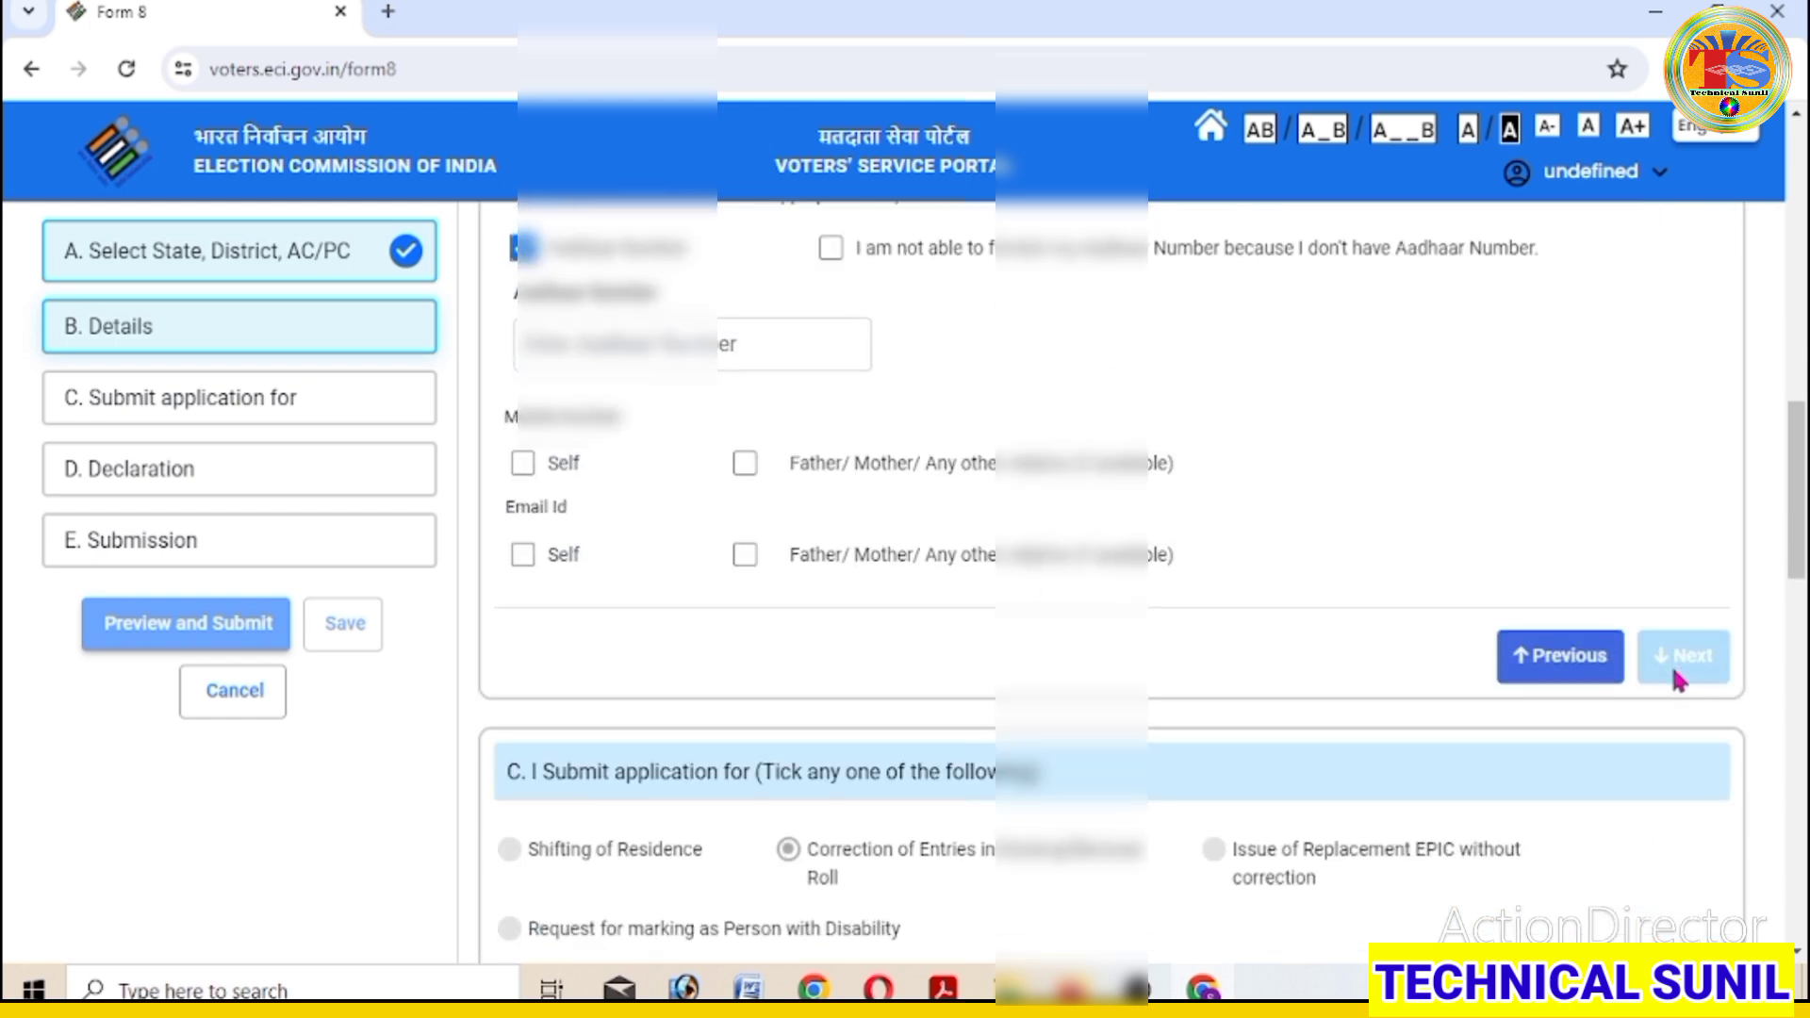
scroll(1672, 662, "down", 1)
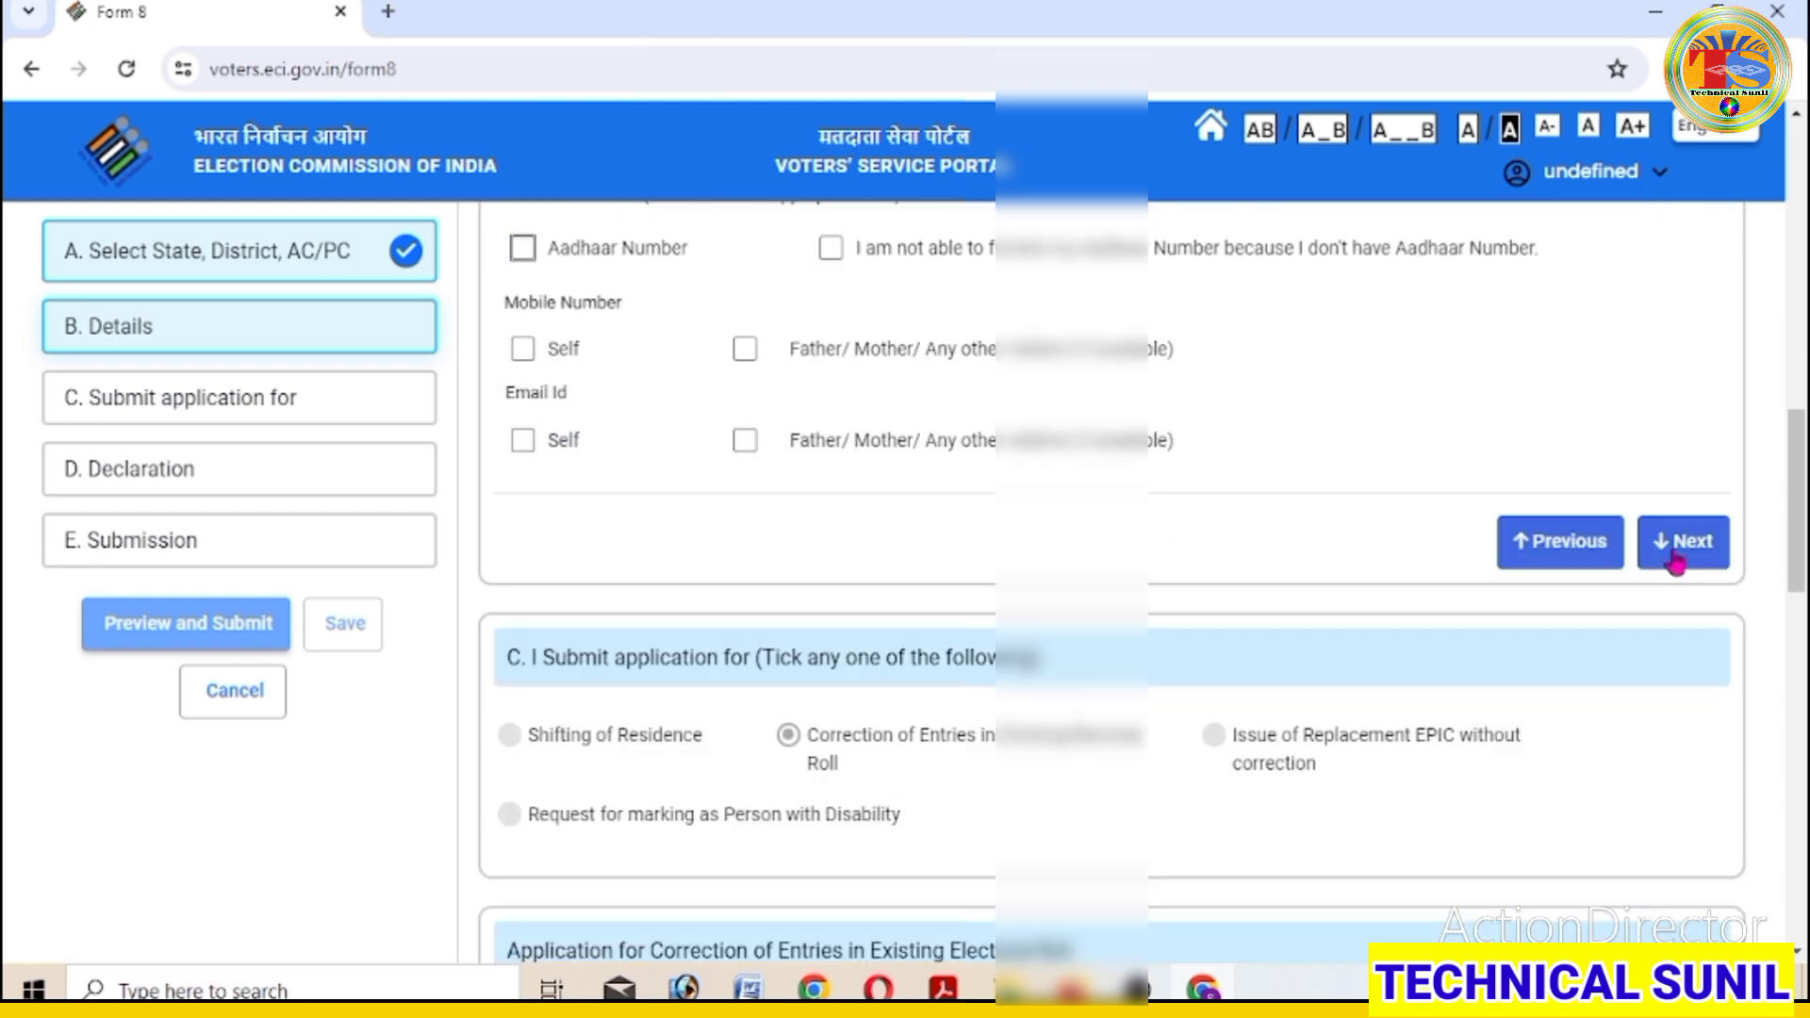
left_click(1678, 543)
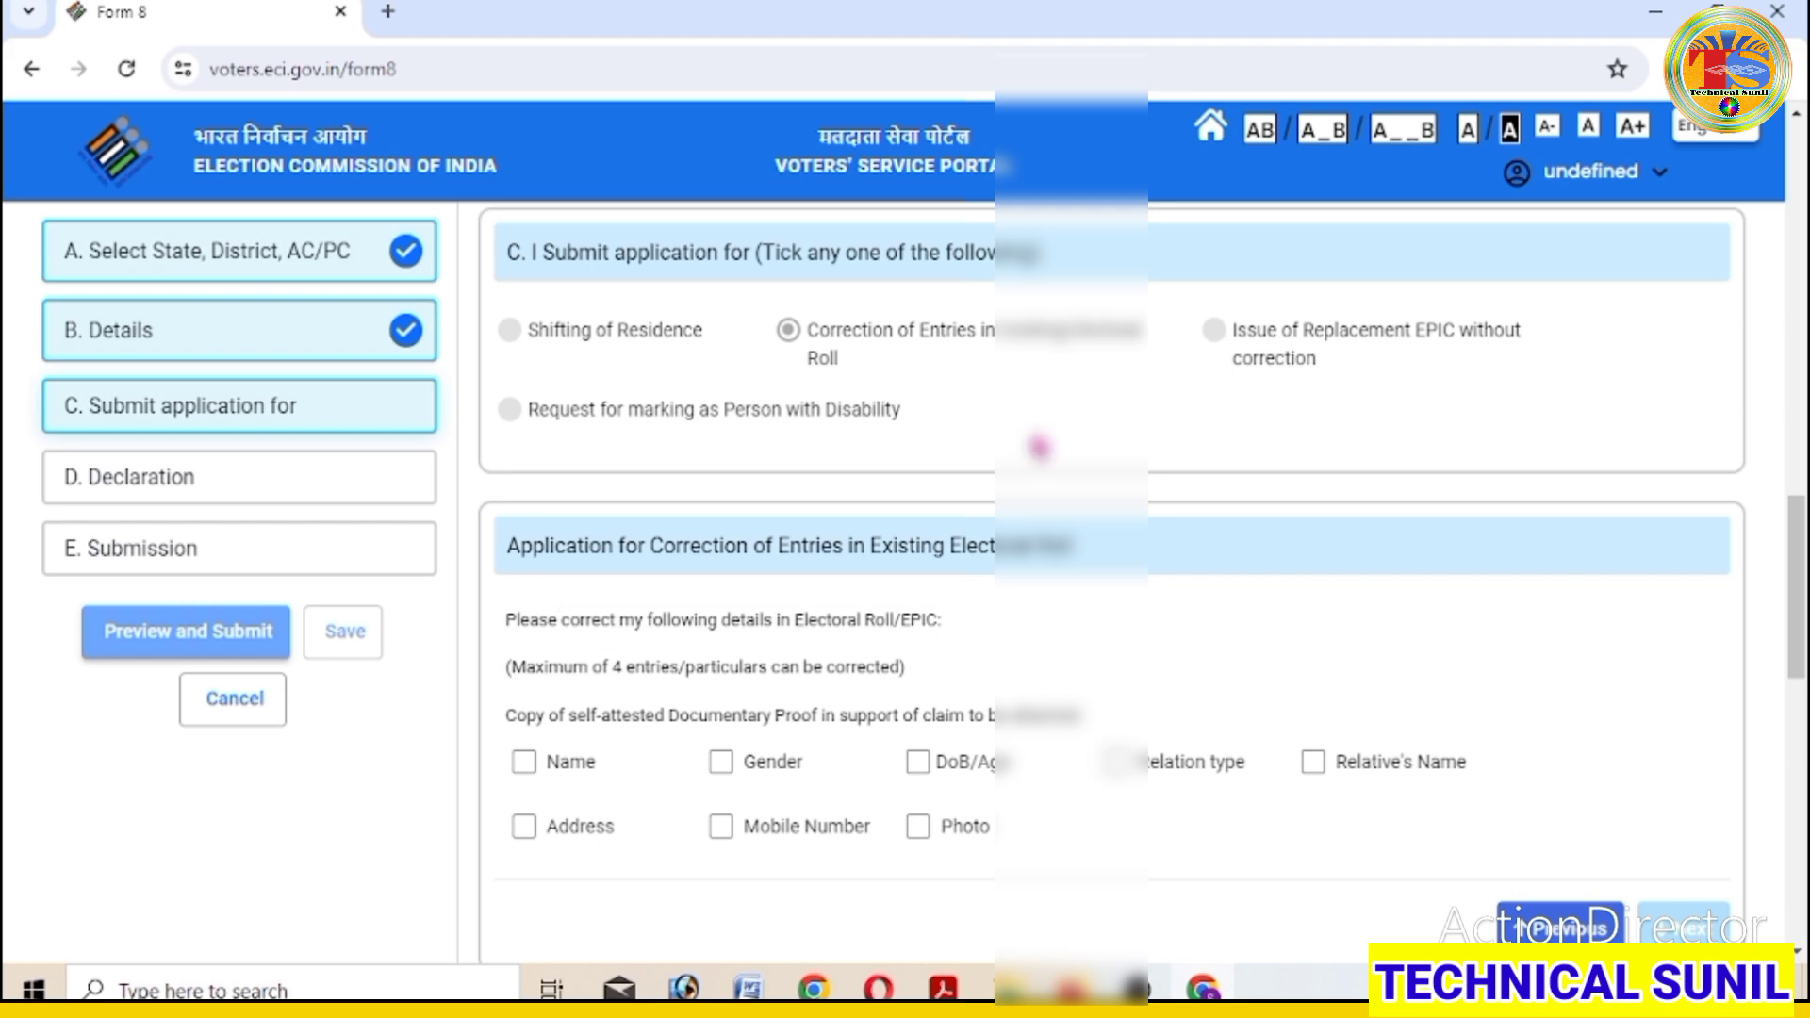
Step: Tick Photo and Mobile Number as entries to correct, then scroll to their new fields
scroll(1037, 446, "down", 4)
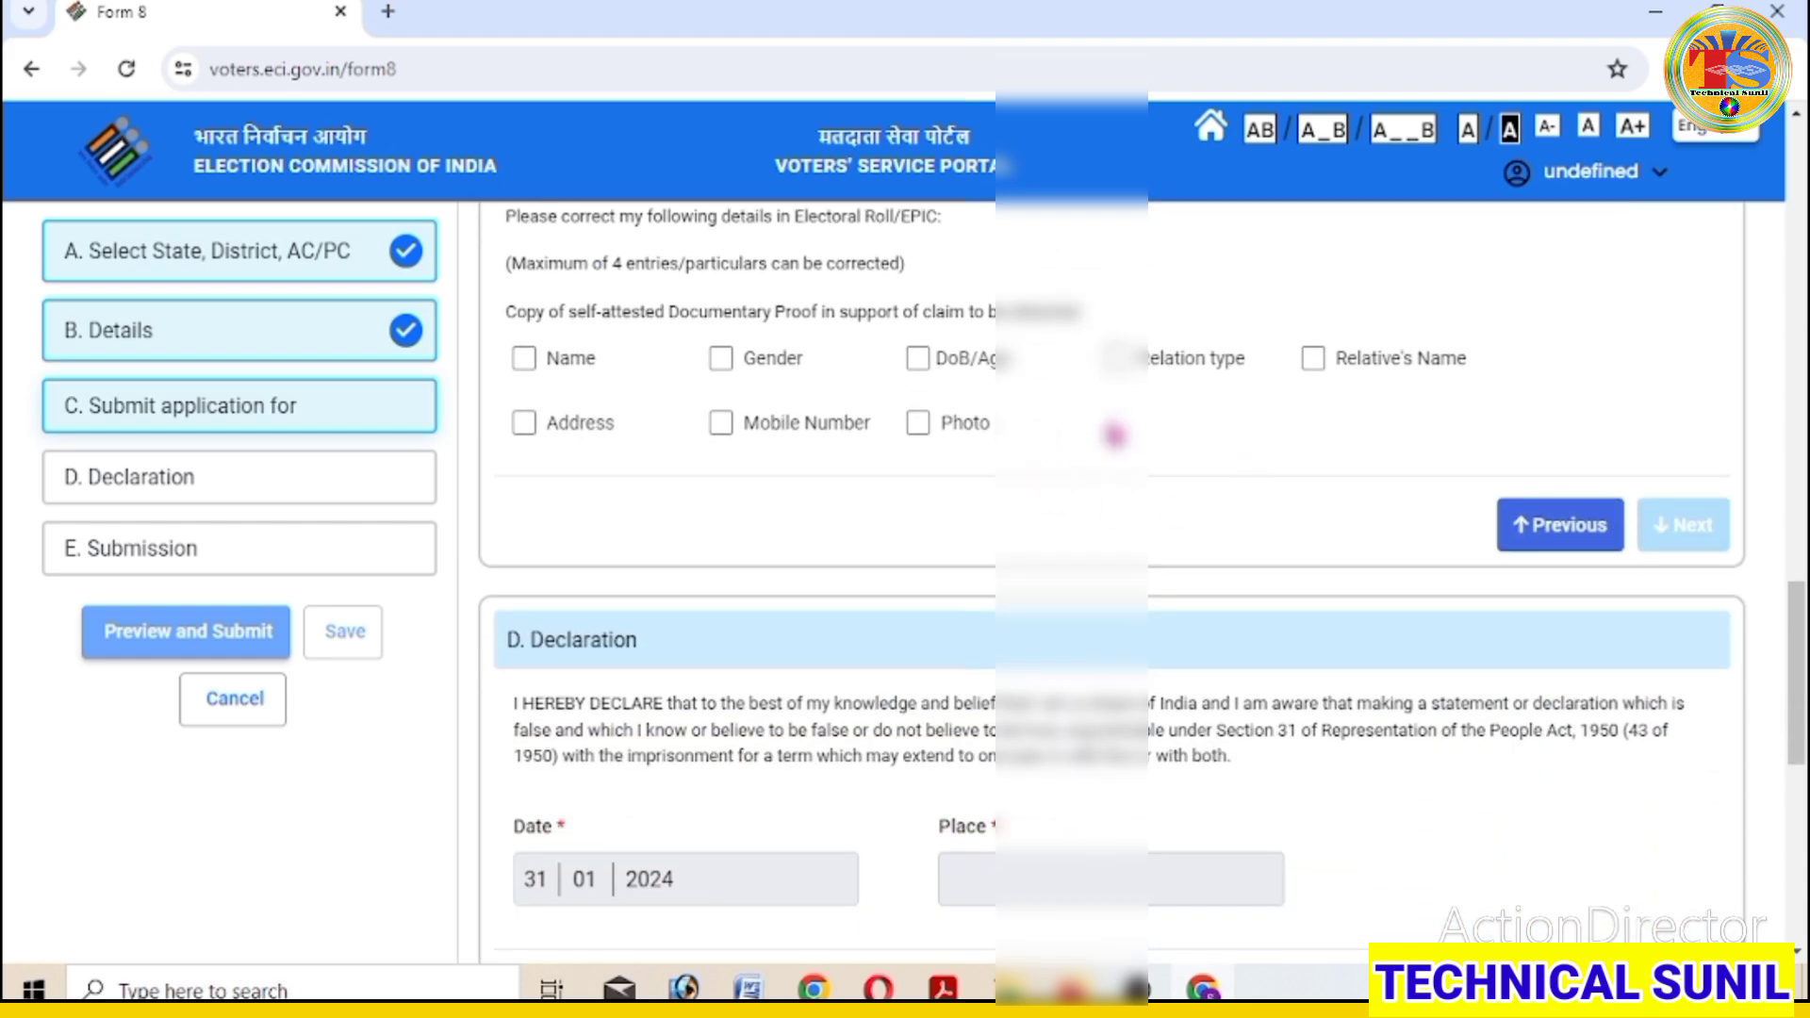
scroll(1108, 433, "up", 1)
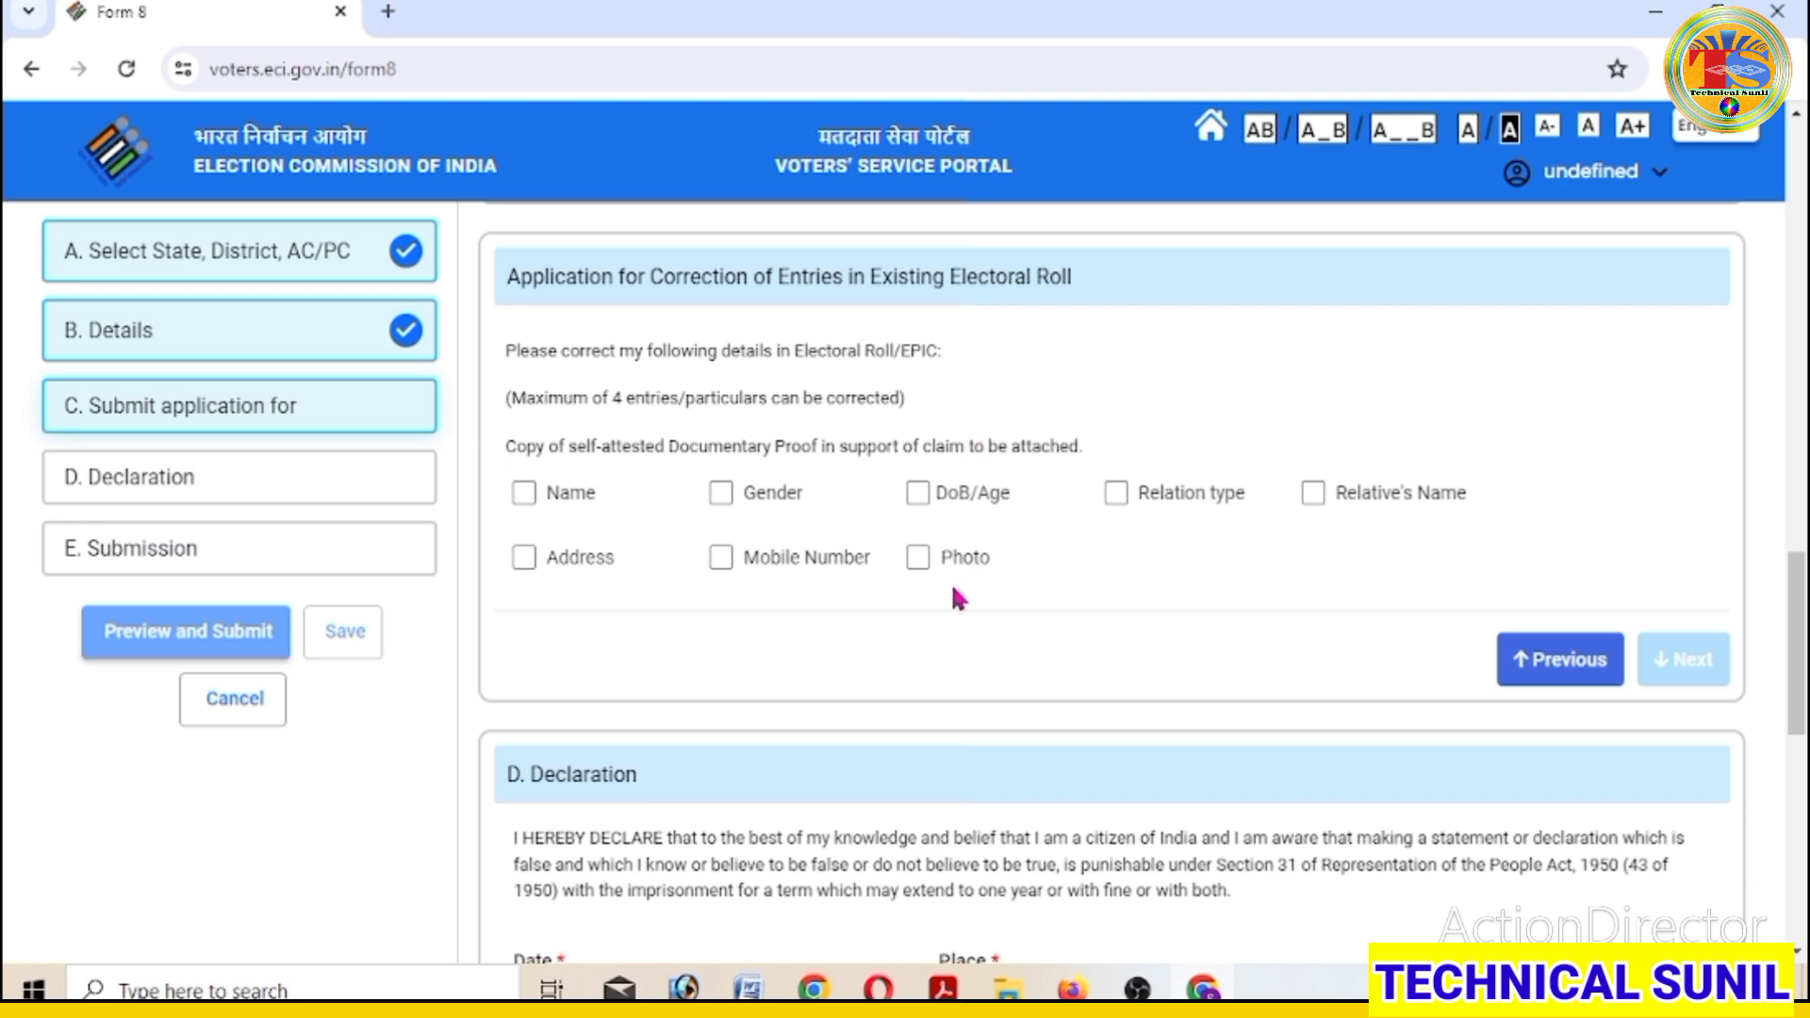
left_click(922, 560)
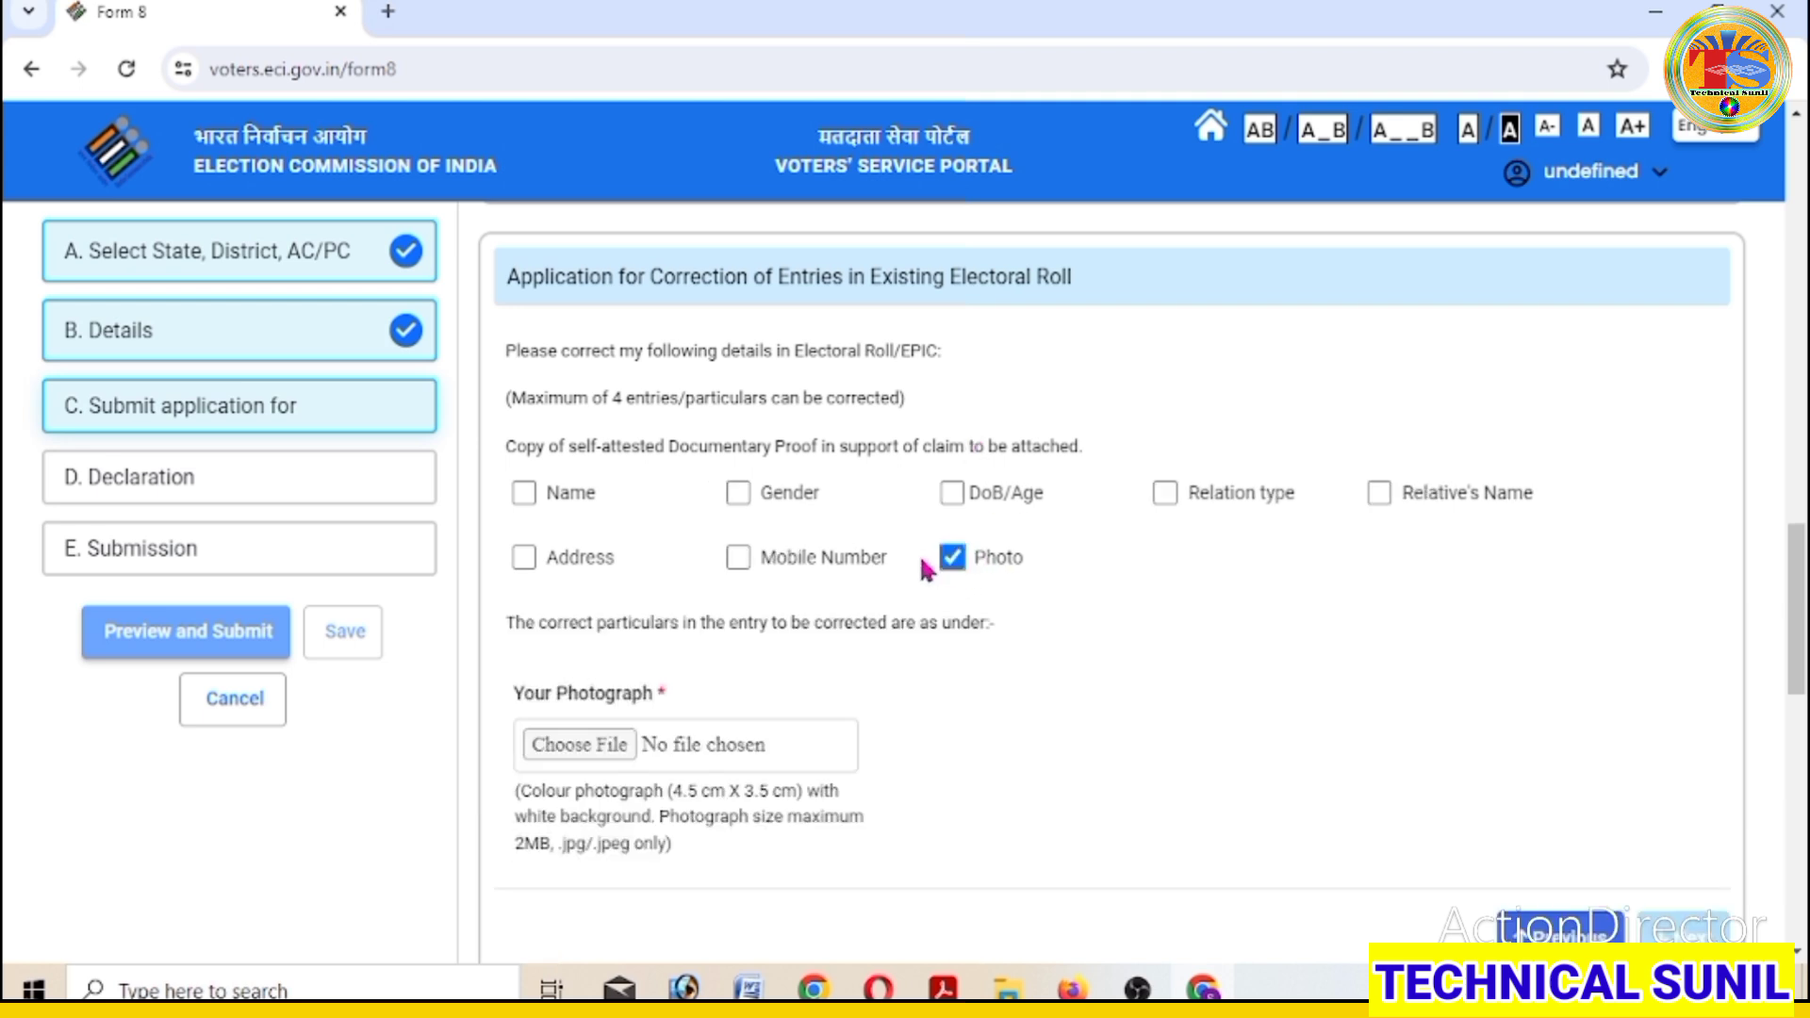
left_click(738, 559)
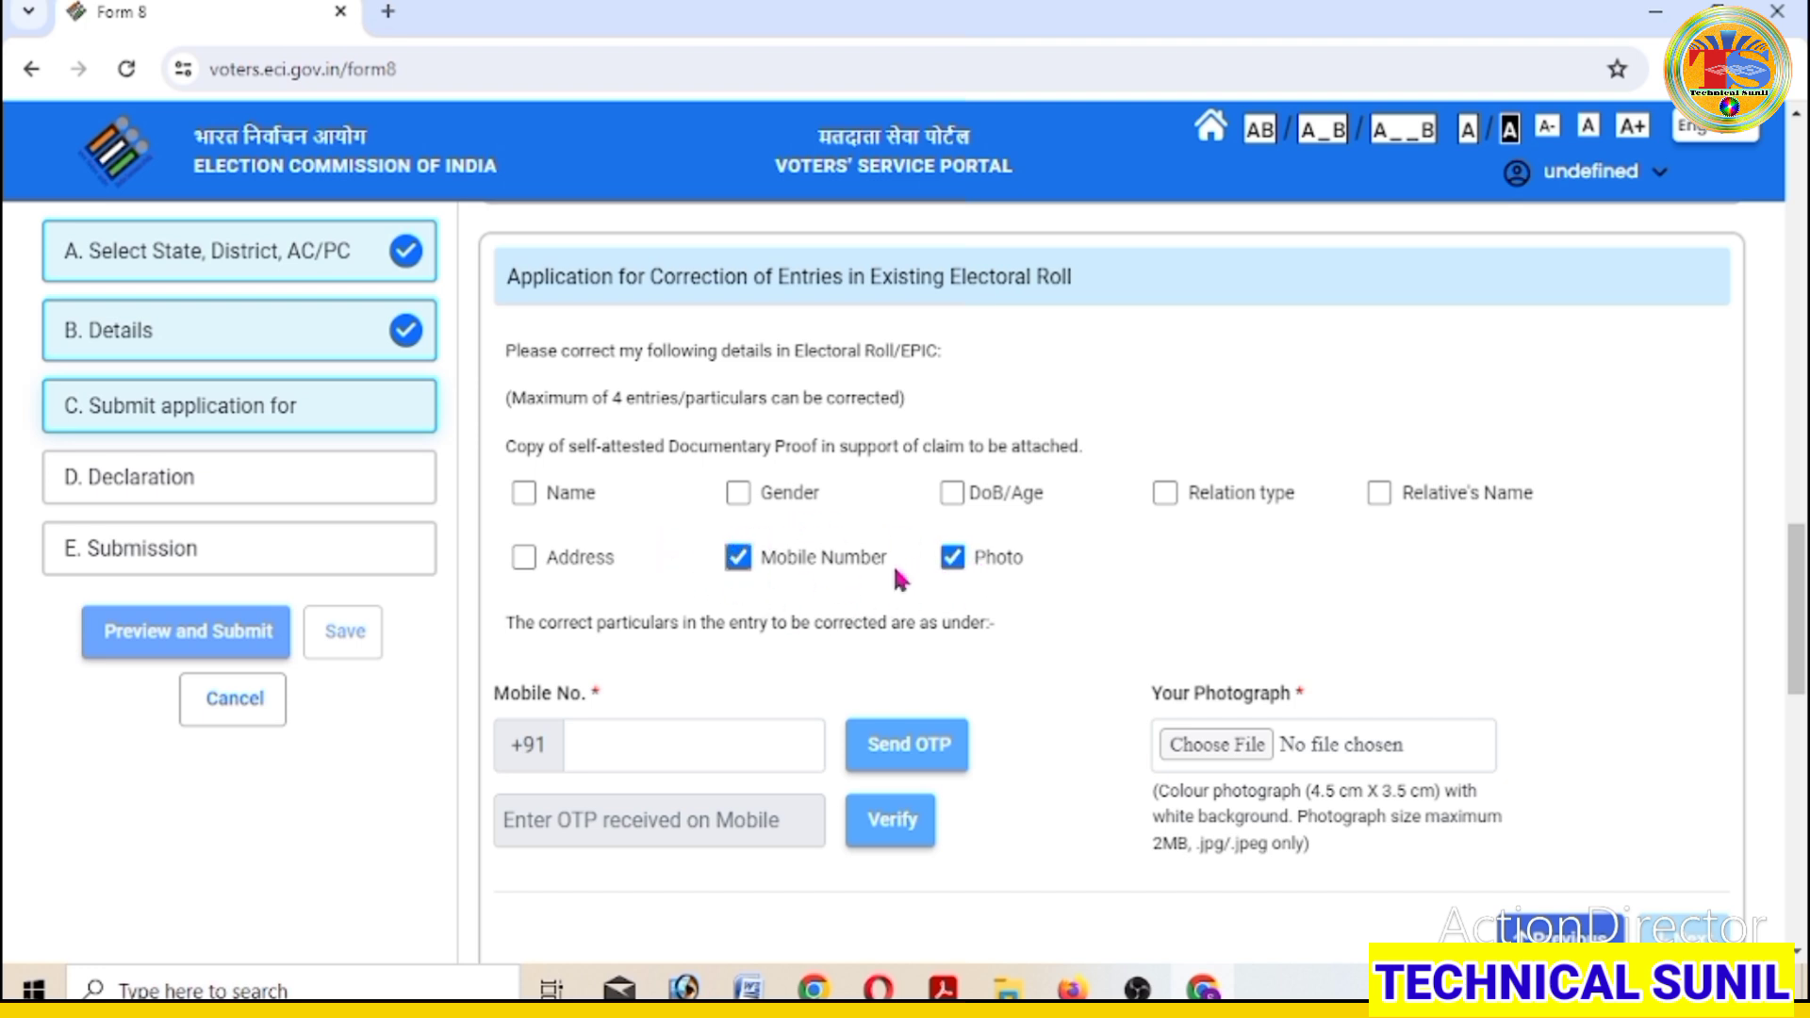
scroll(1175, 571, "down", 1)
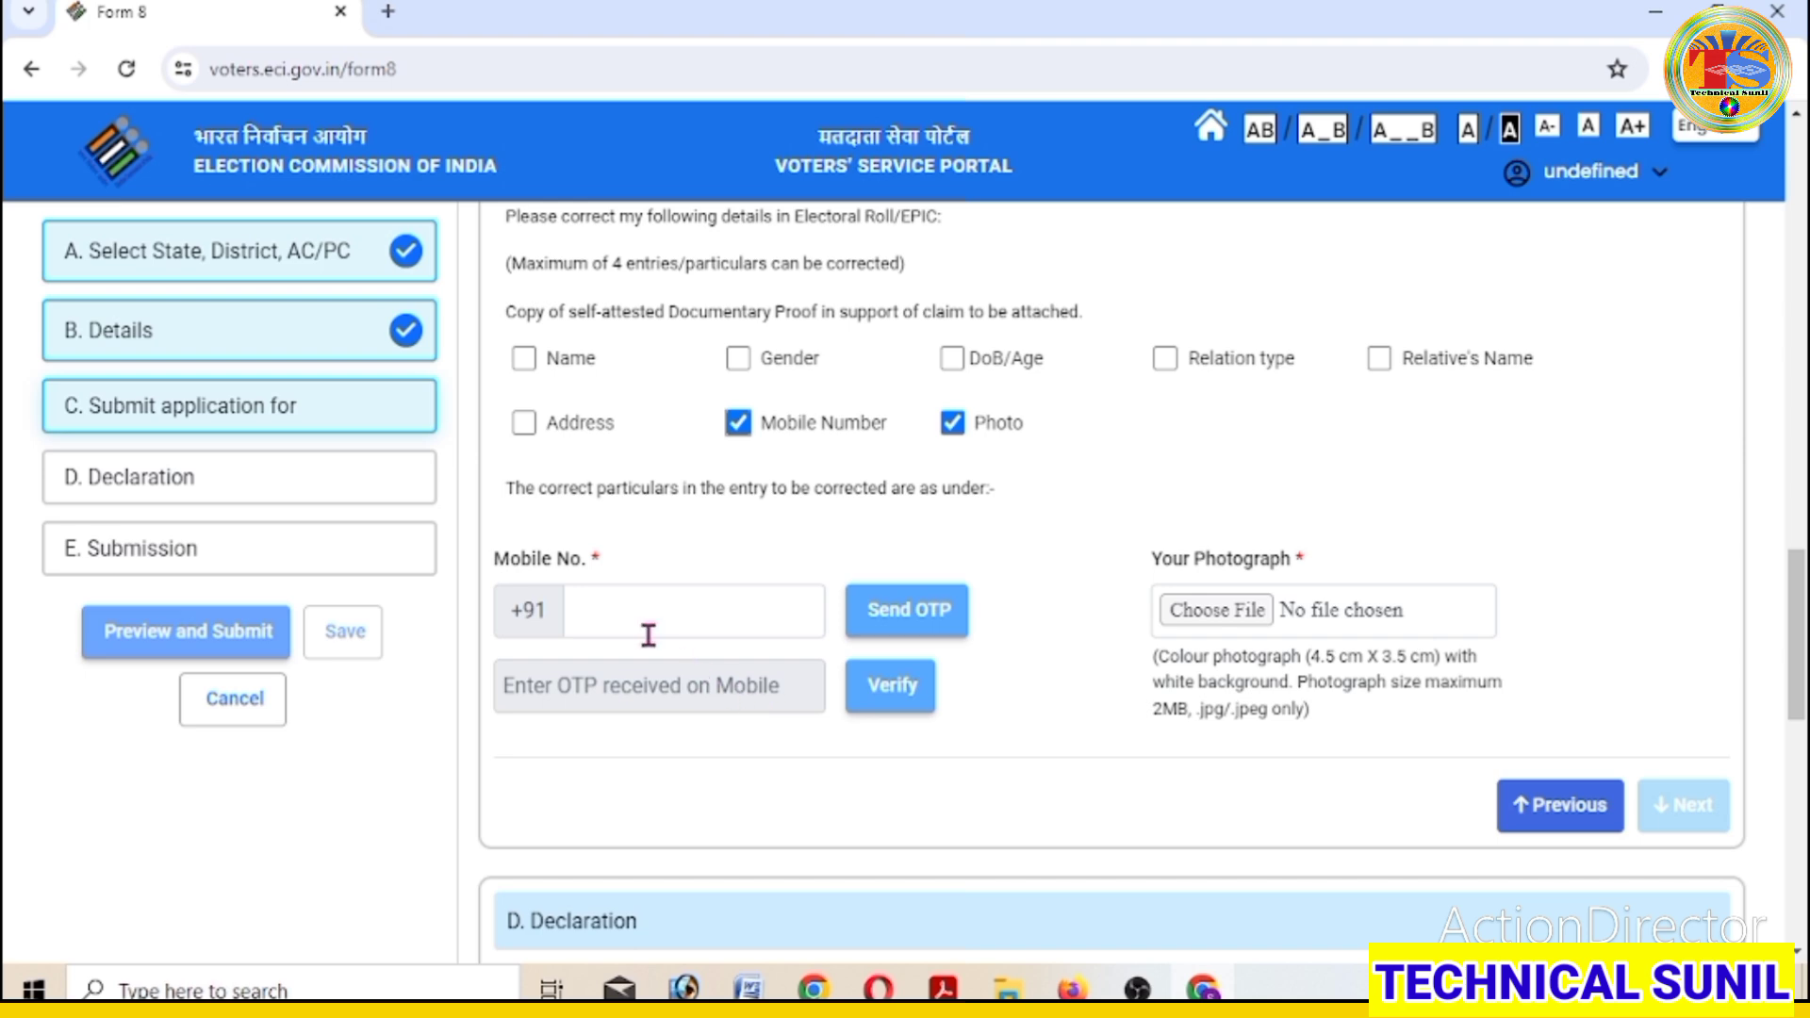
Step: Verify the new mobile number with the one-time code sent to it, then pick a photograph
left_click(625, 608)
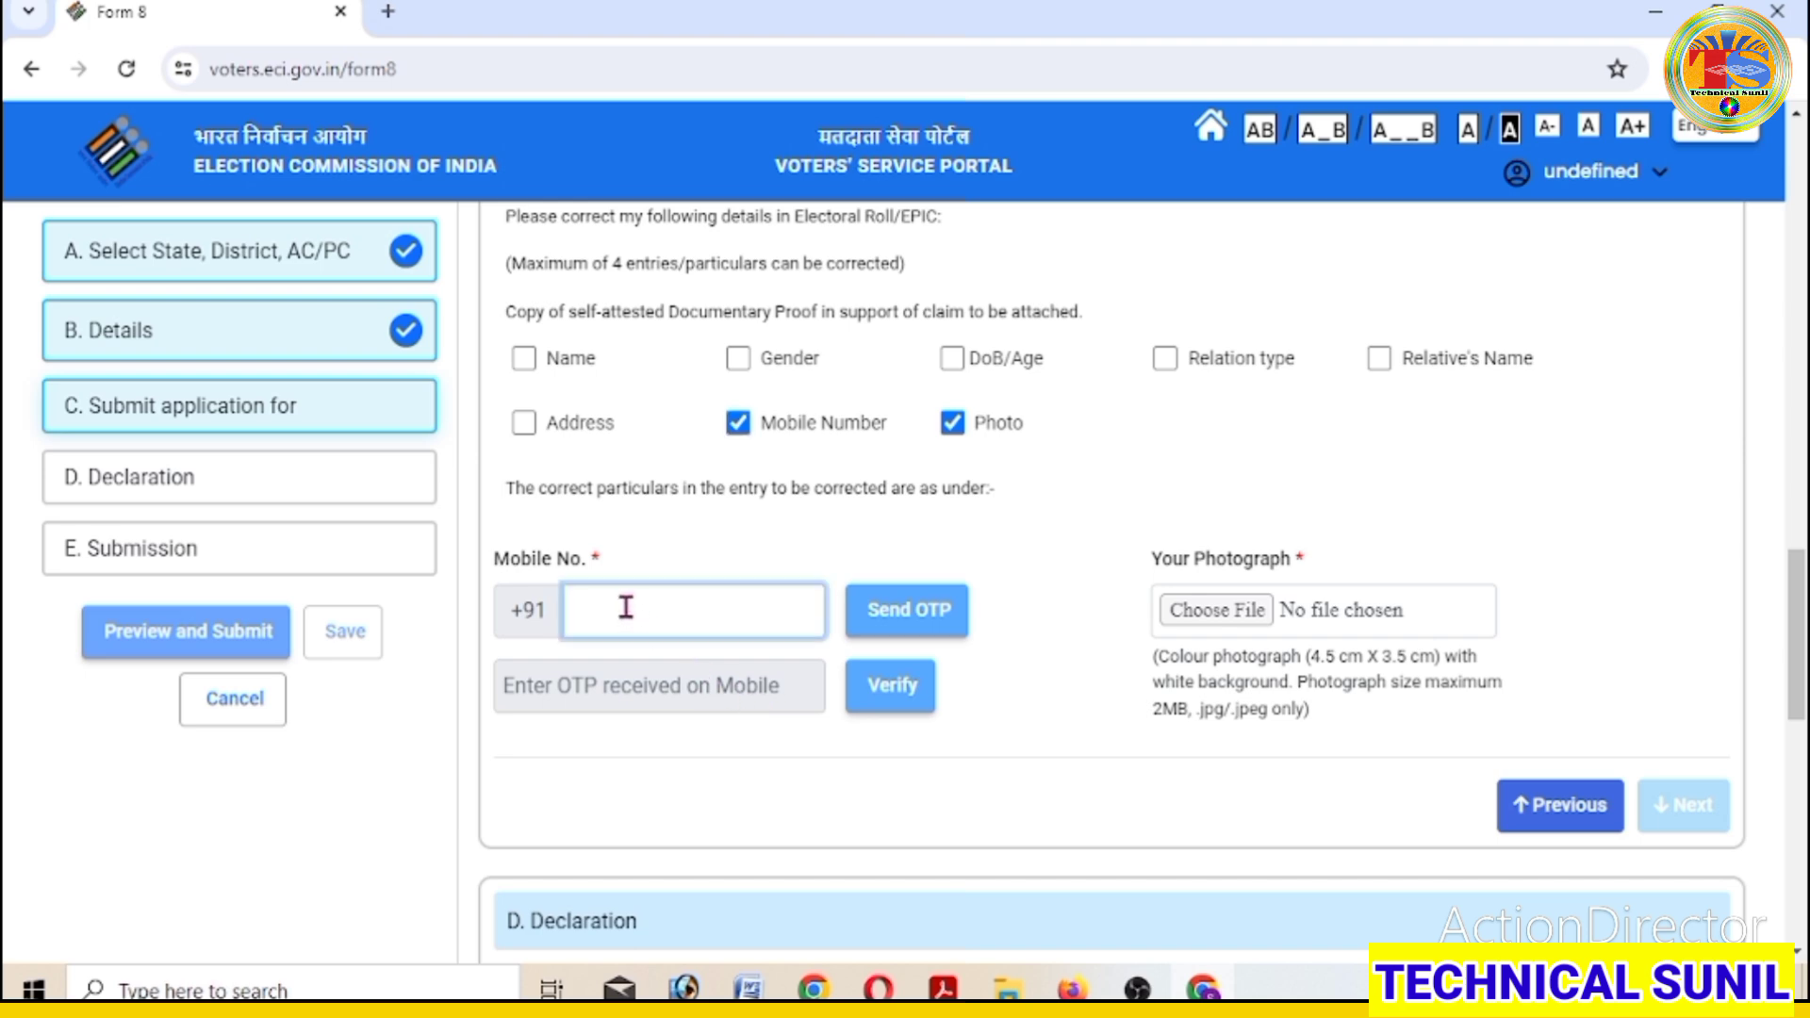
type("96********")
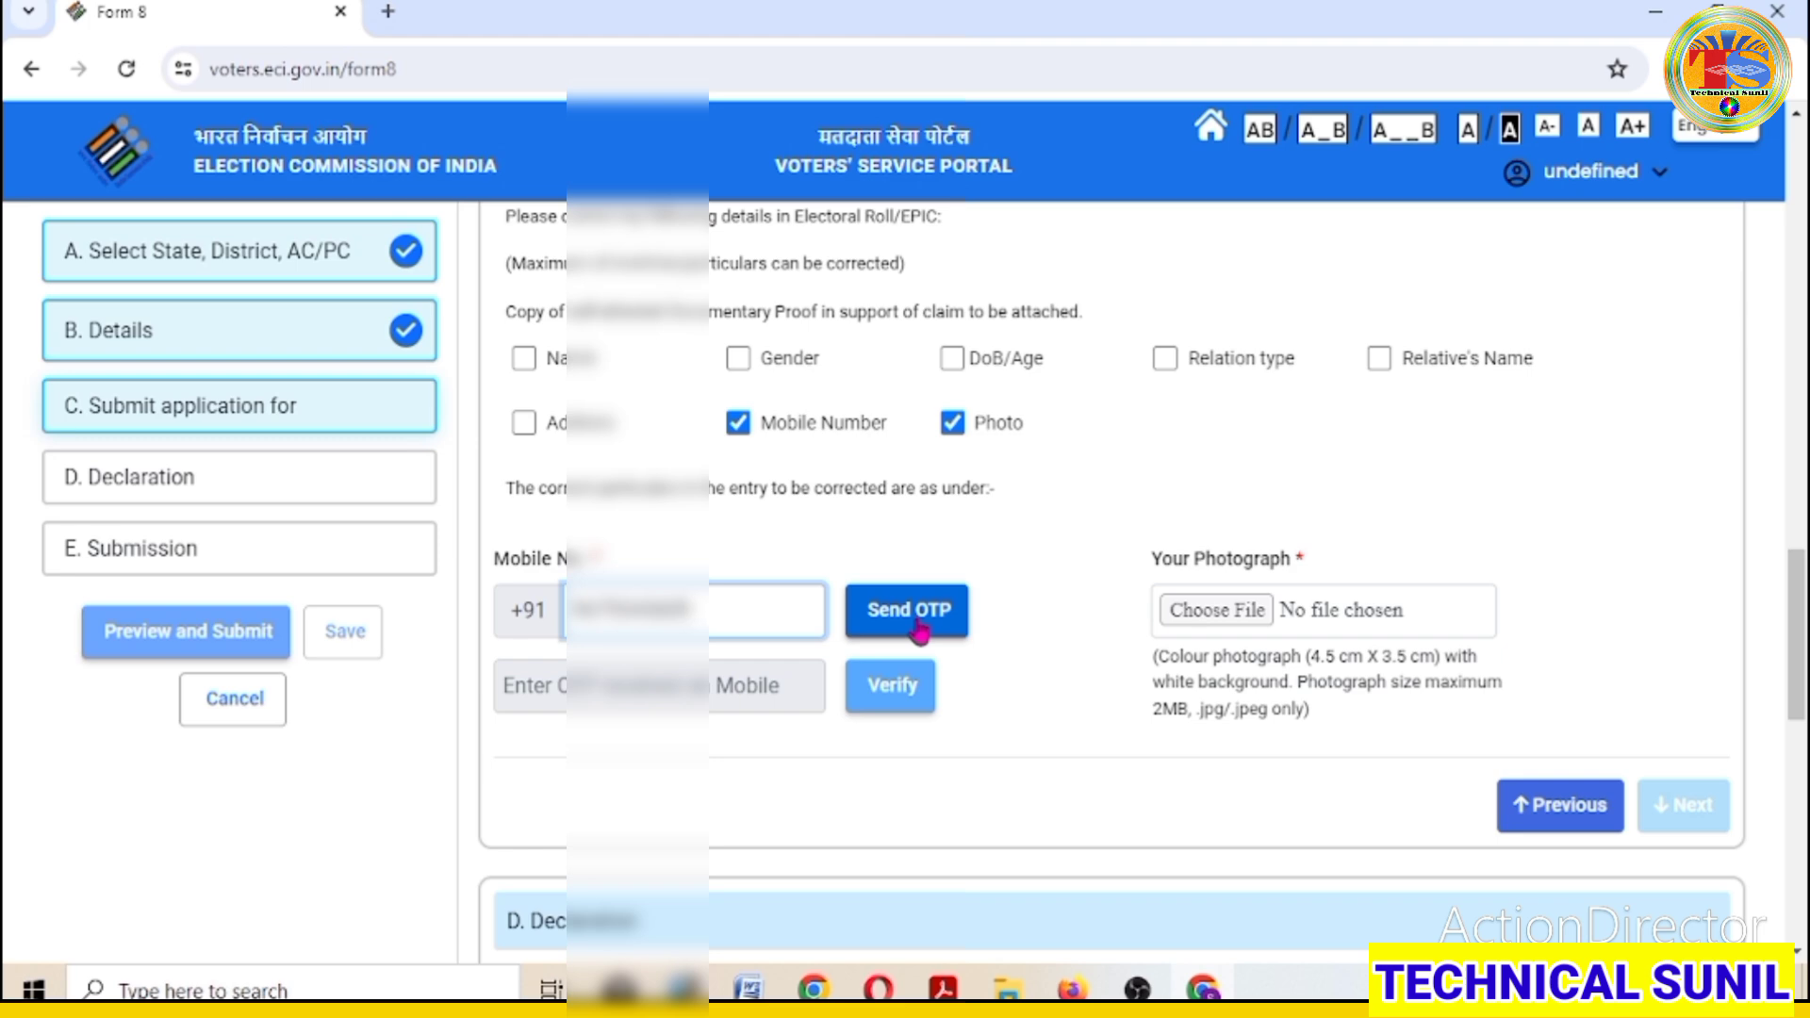
left_click(919, 628)
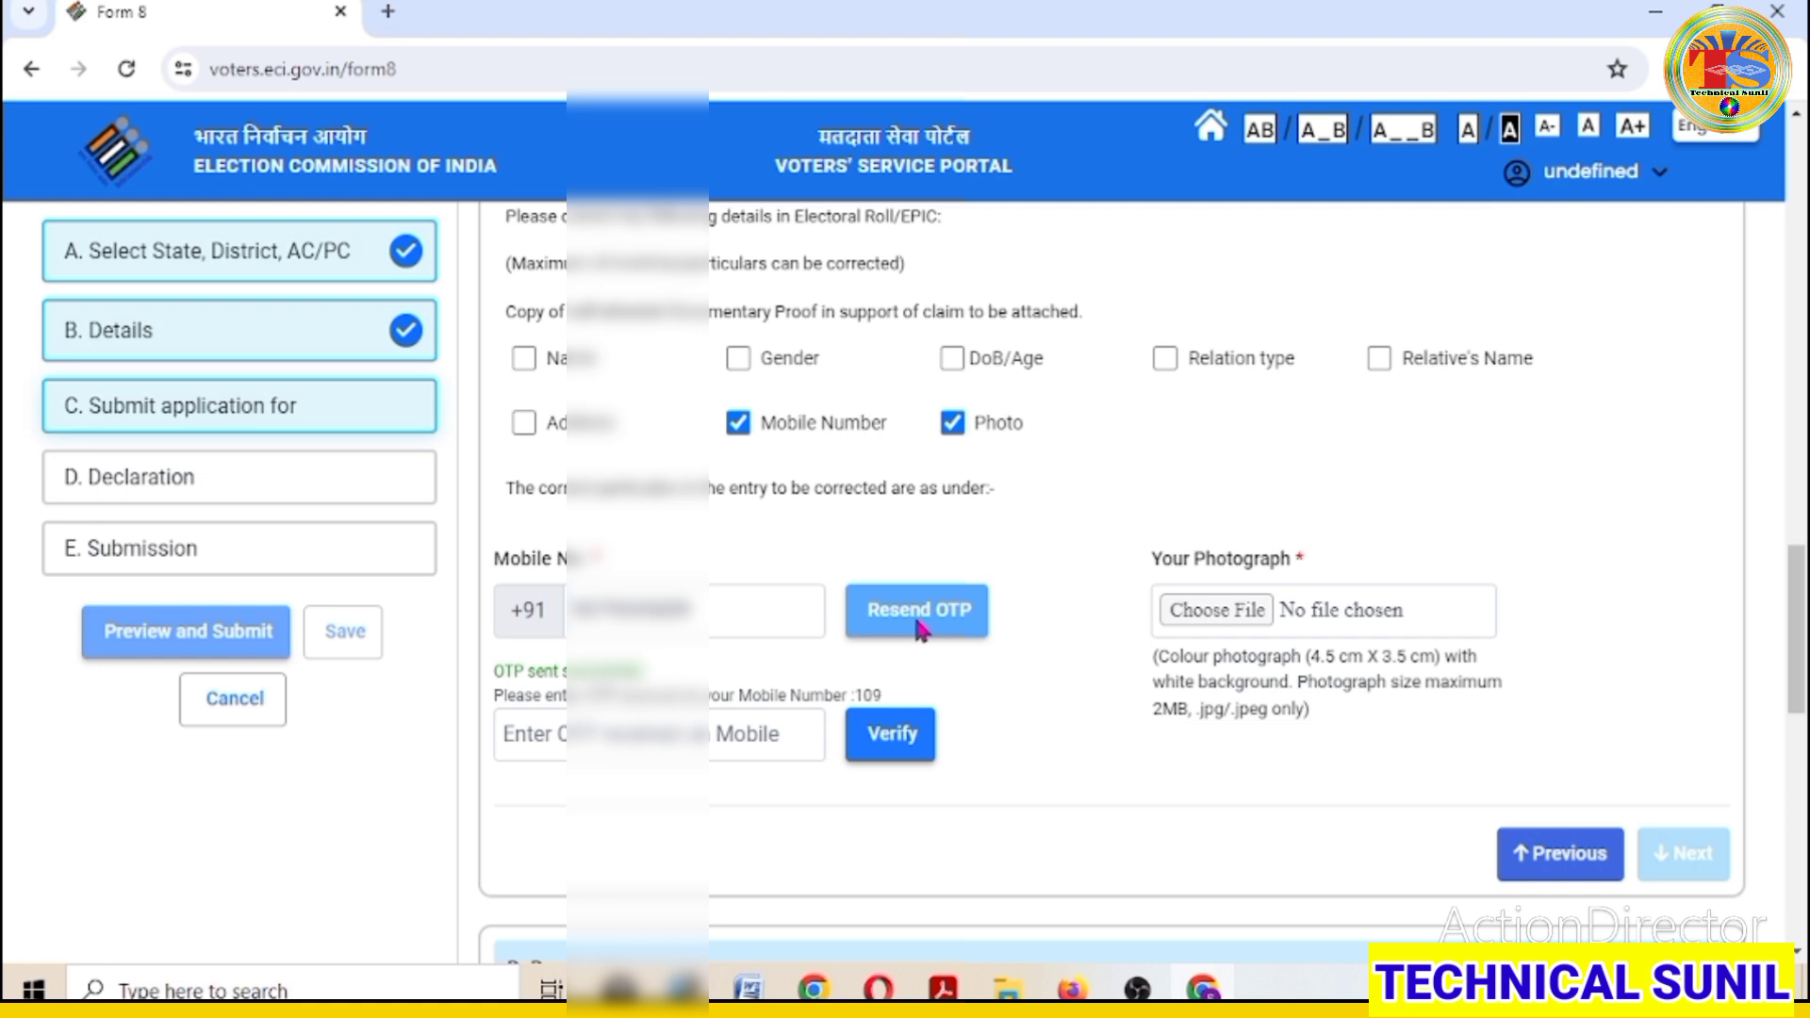
left_click(556, 731)
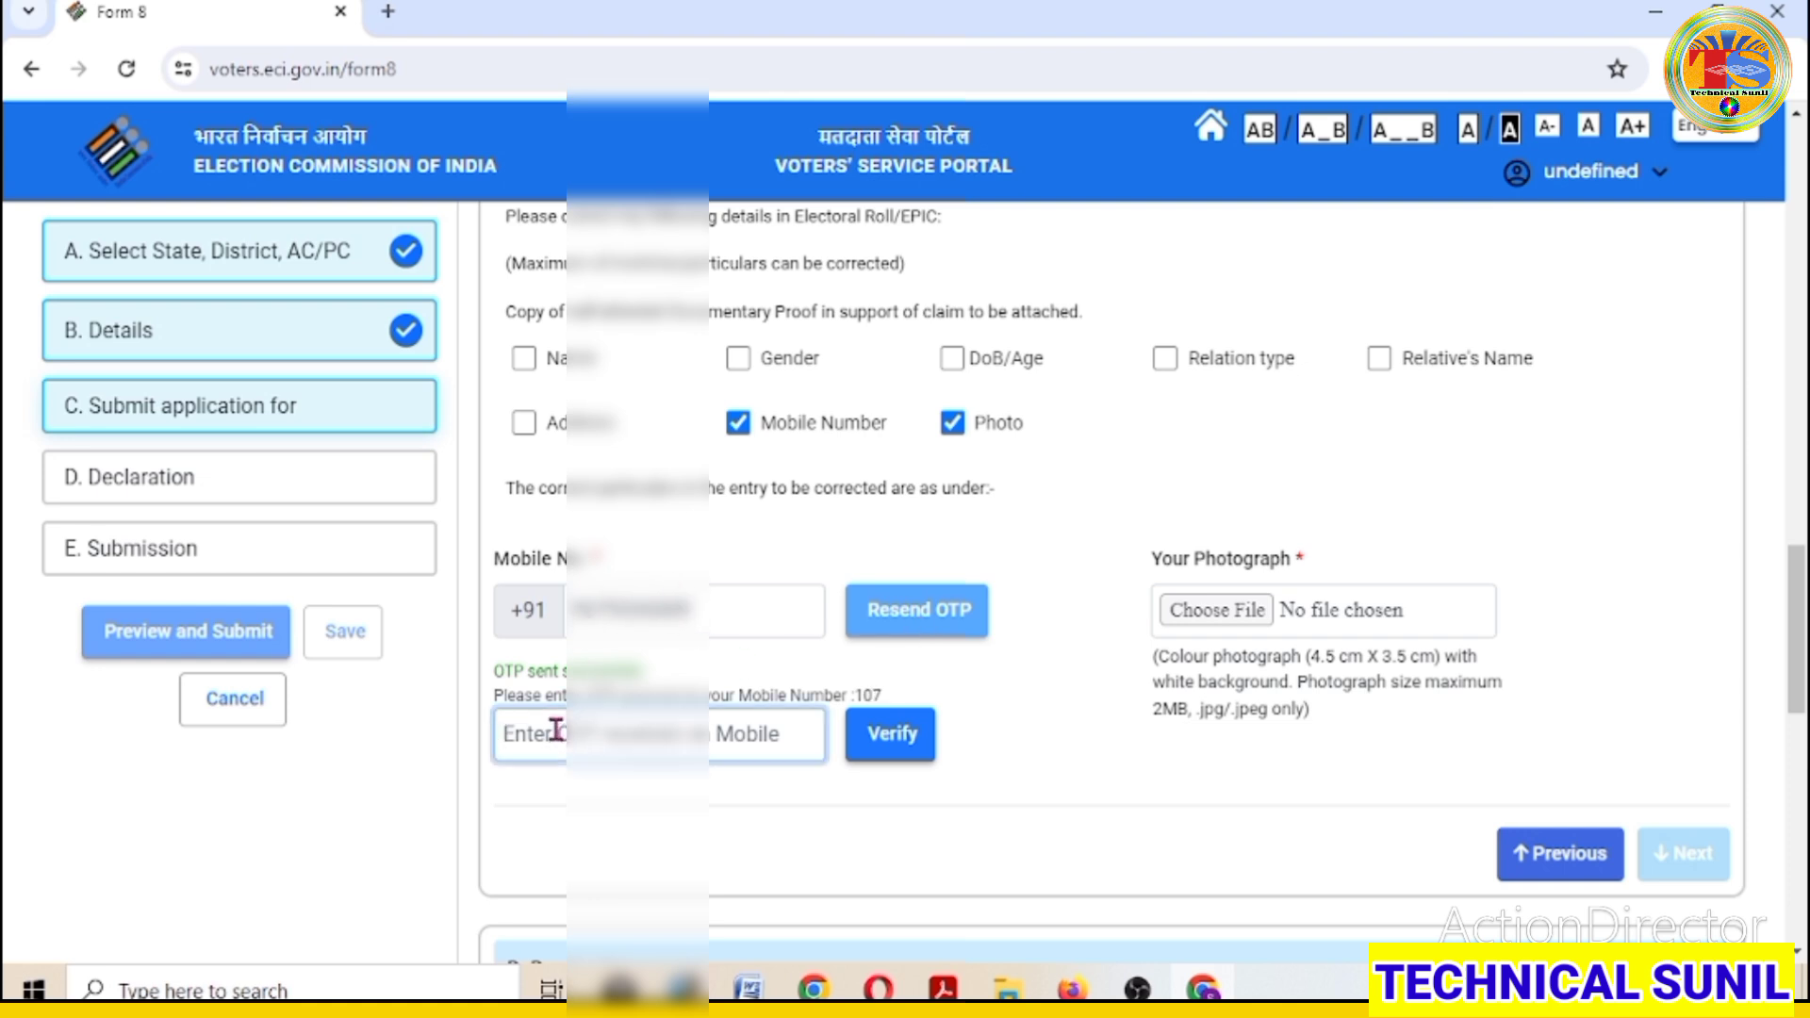
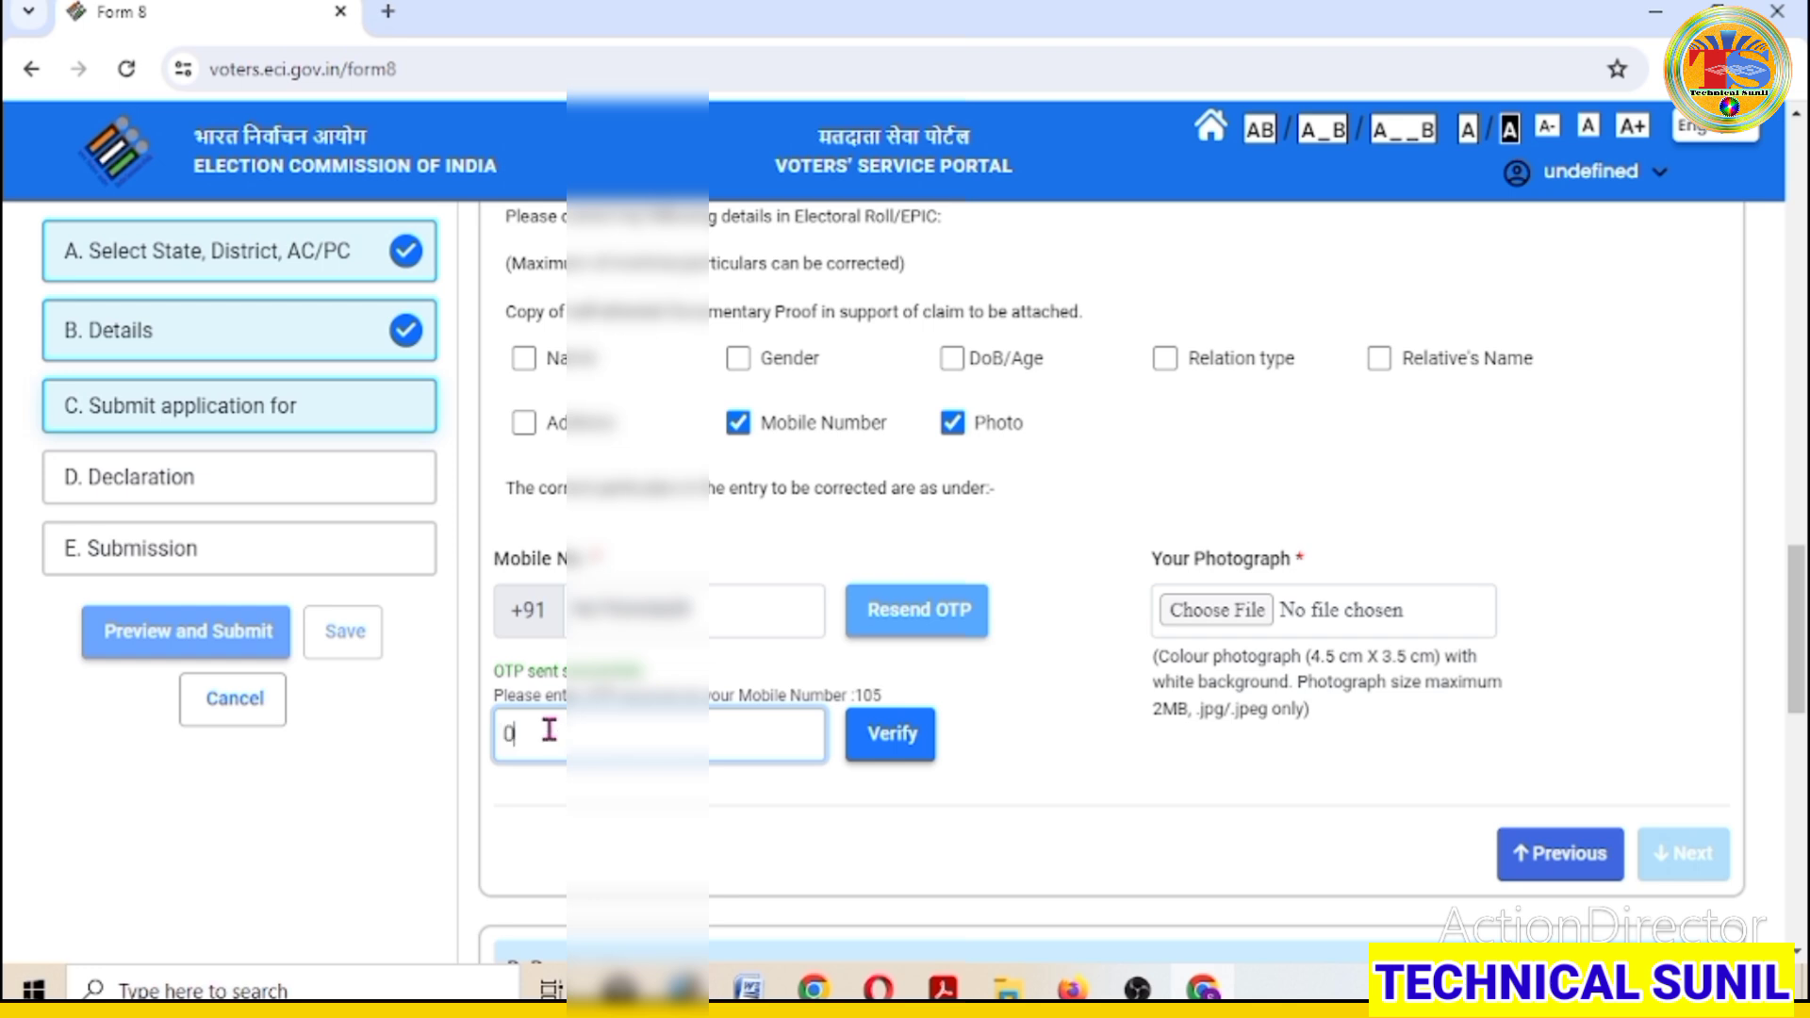
left_click(901, 756)
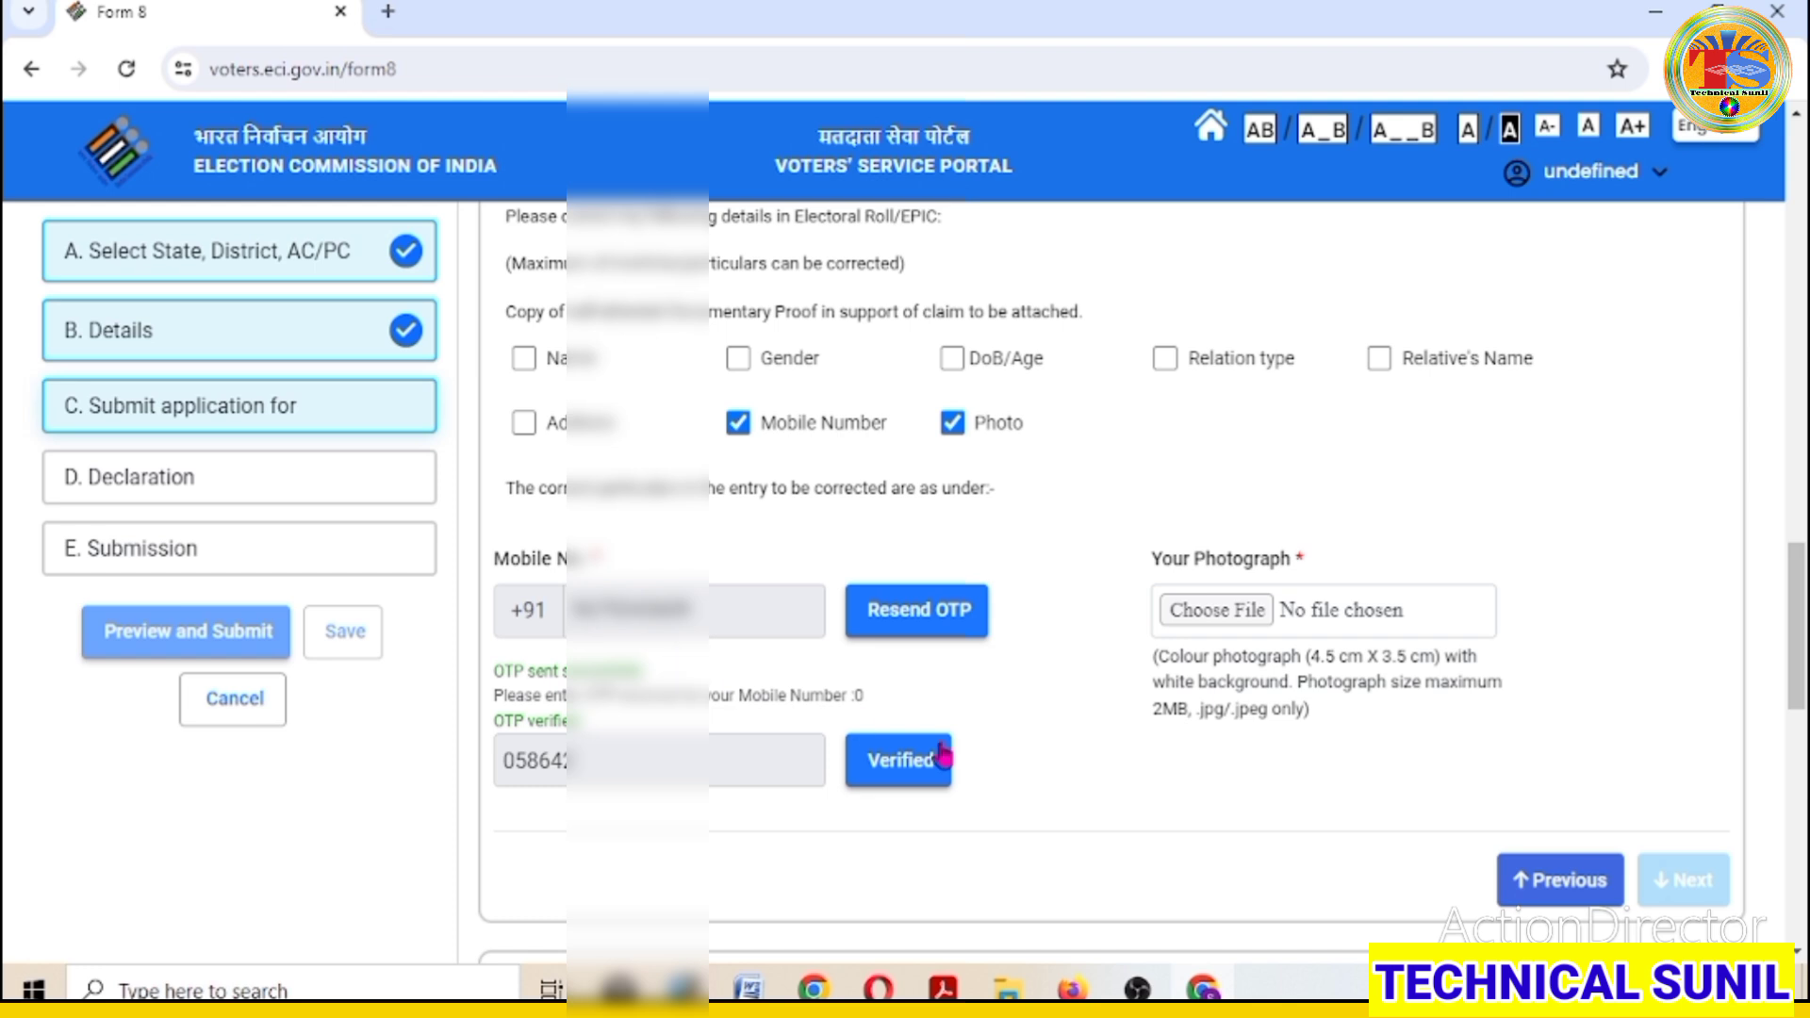
left_click(1235, 613)
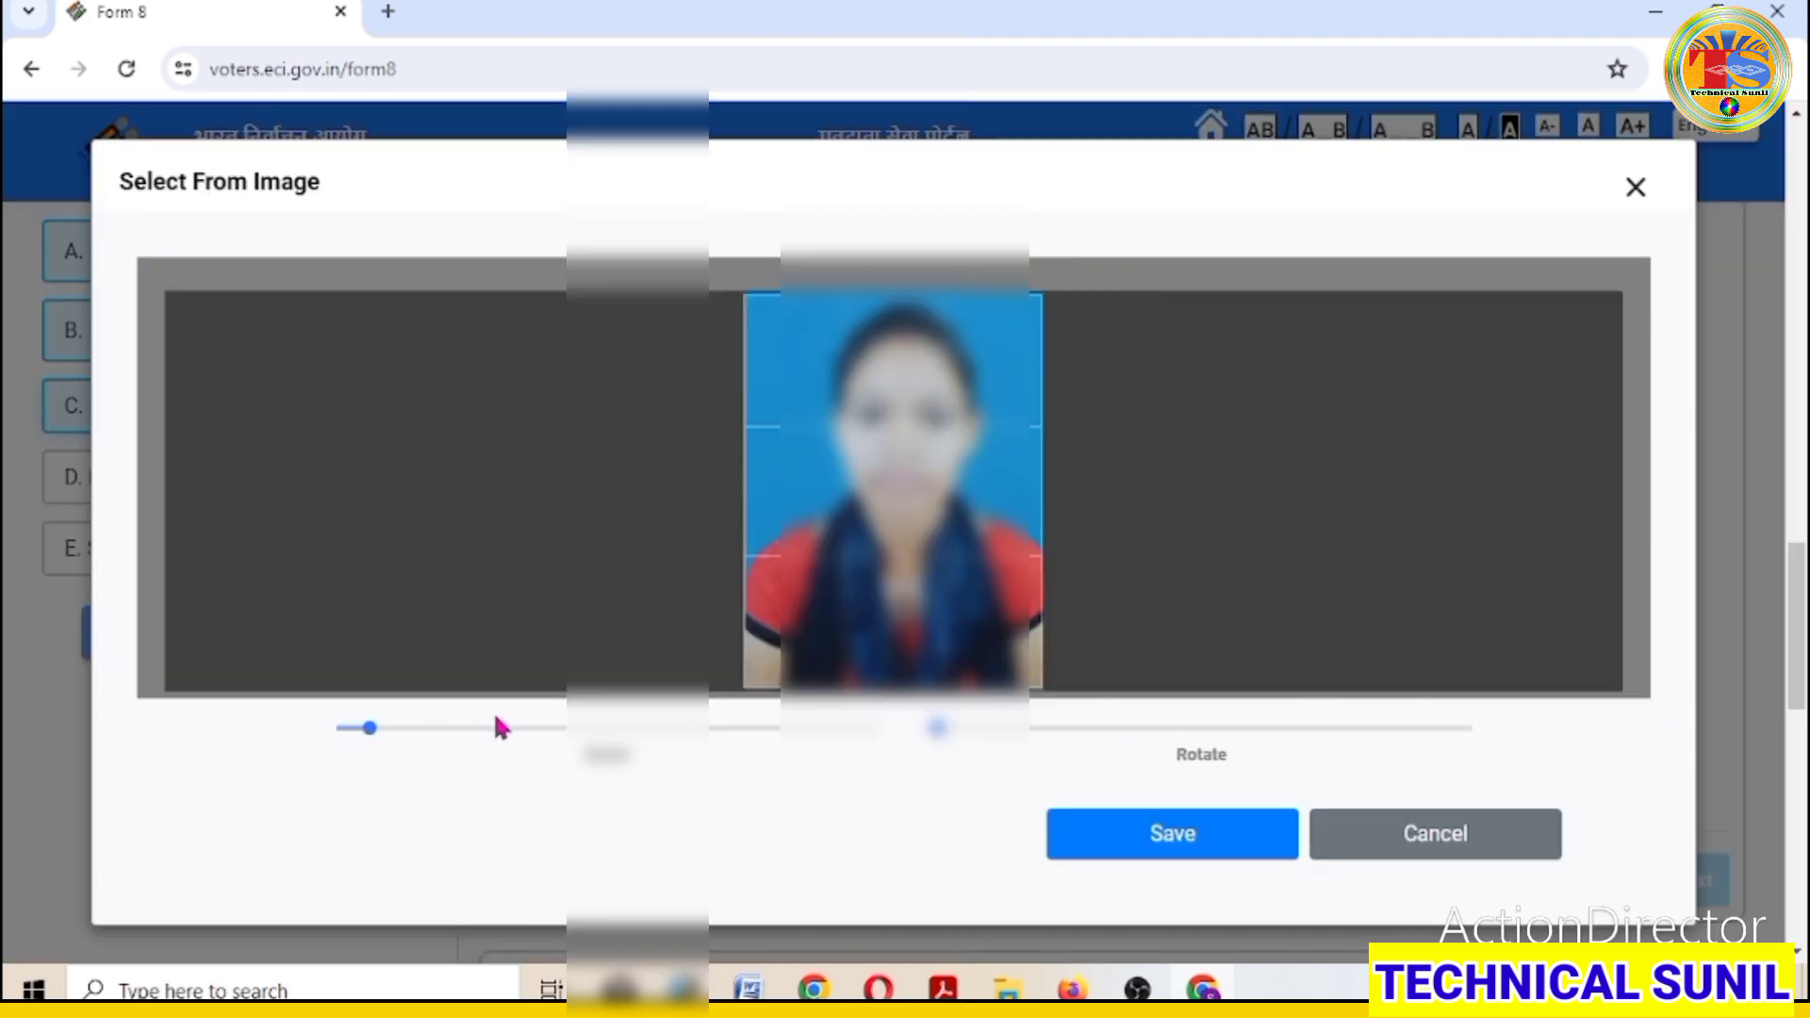
Step: Save the cropped photo, acknowledge the face-detection message, and advance to the Declaration step
left_click(1223, 845)
scroll(1222, 816, "down", 2)
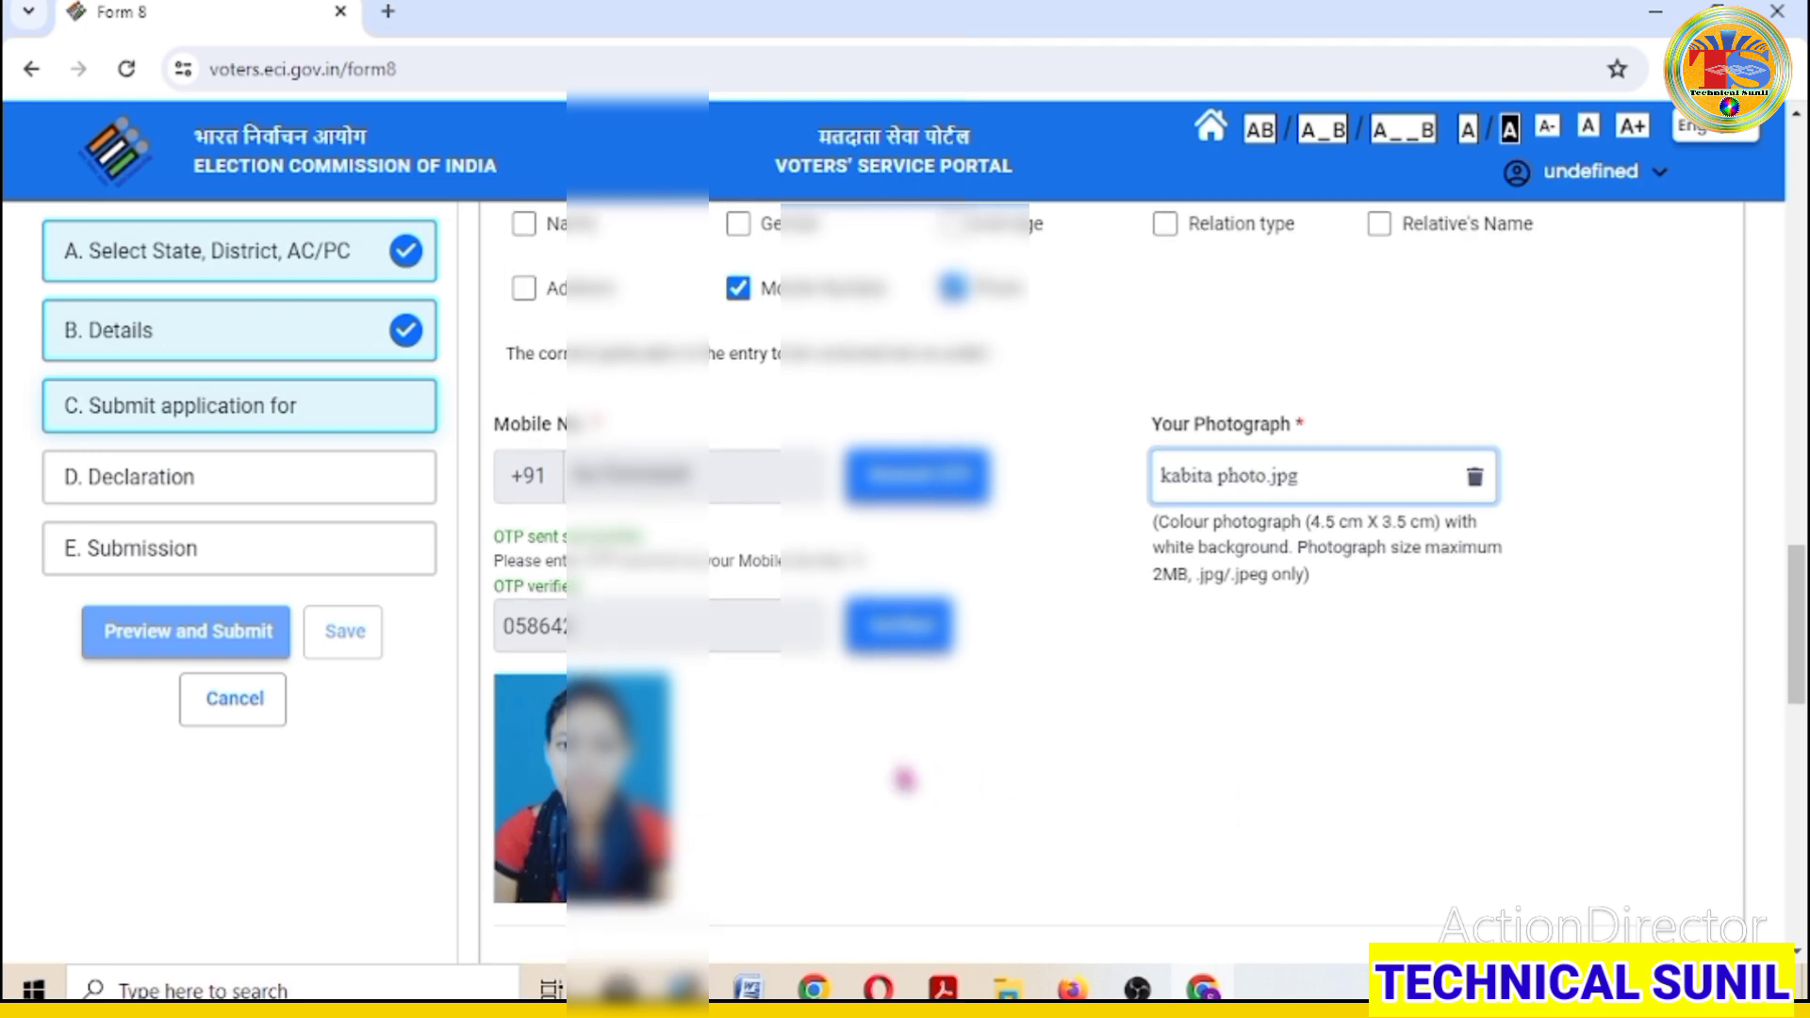
scroll(903, 787, "down", 2)
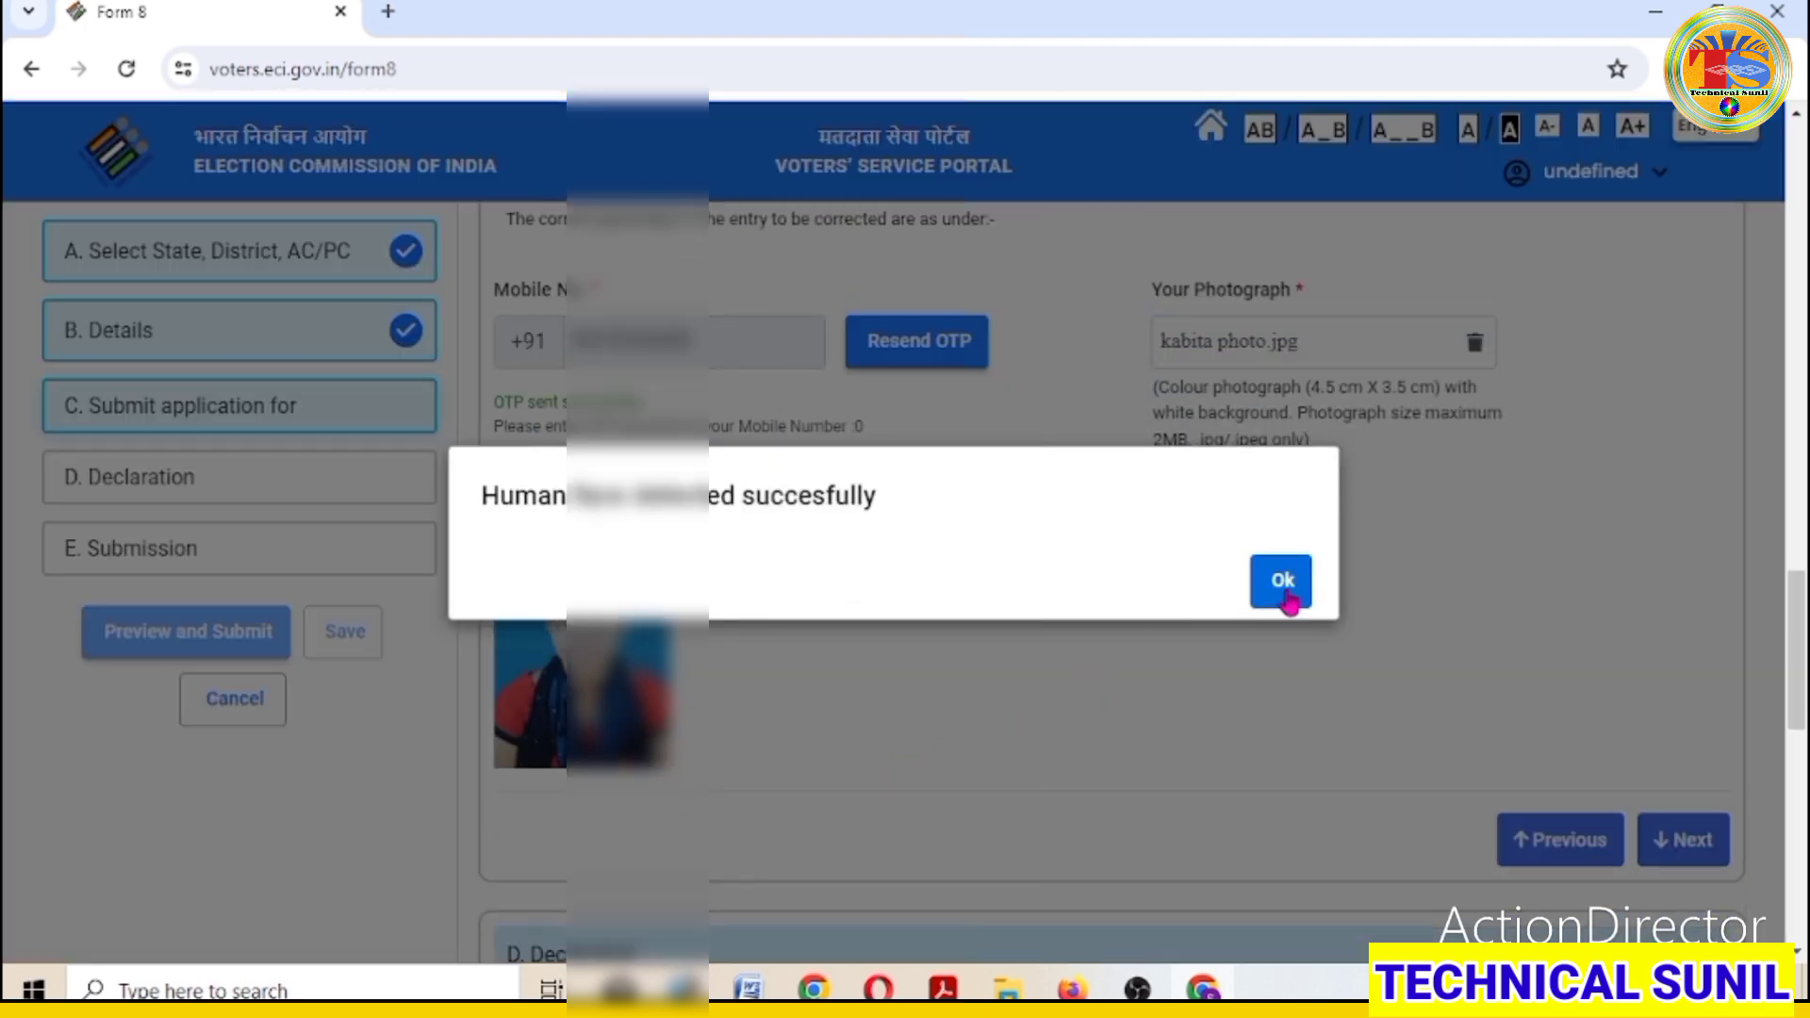
left_click(1282, 585)
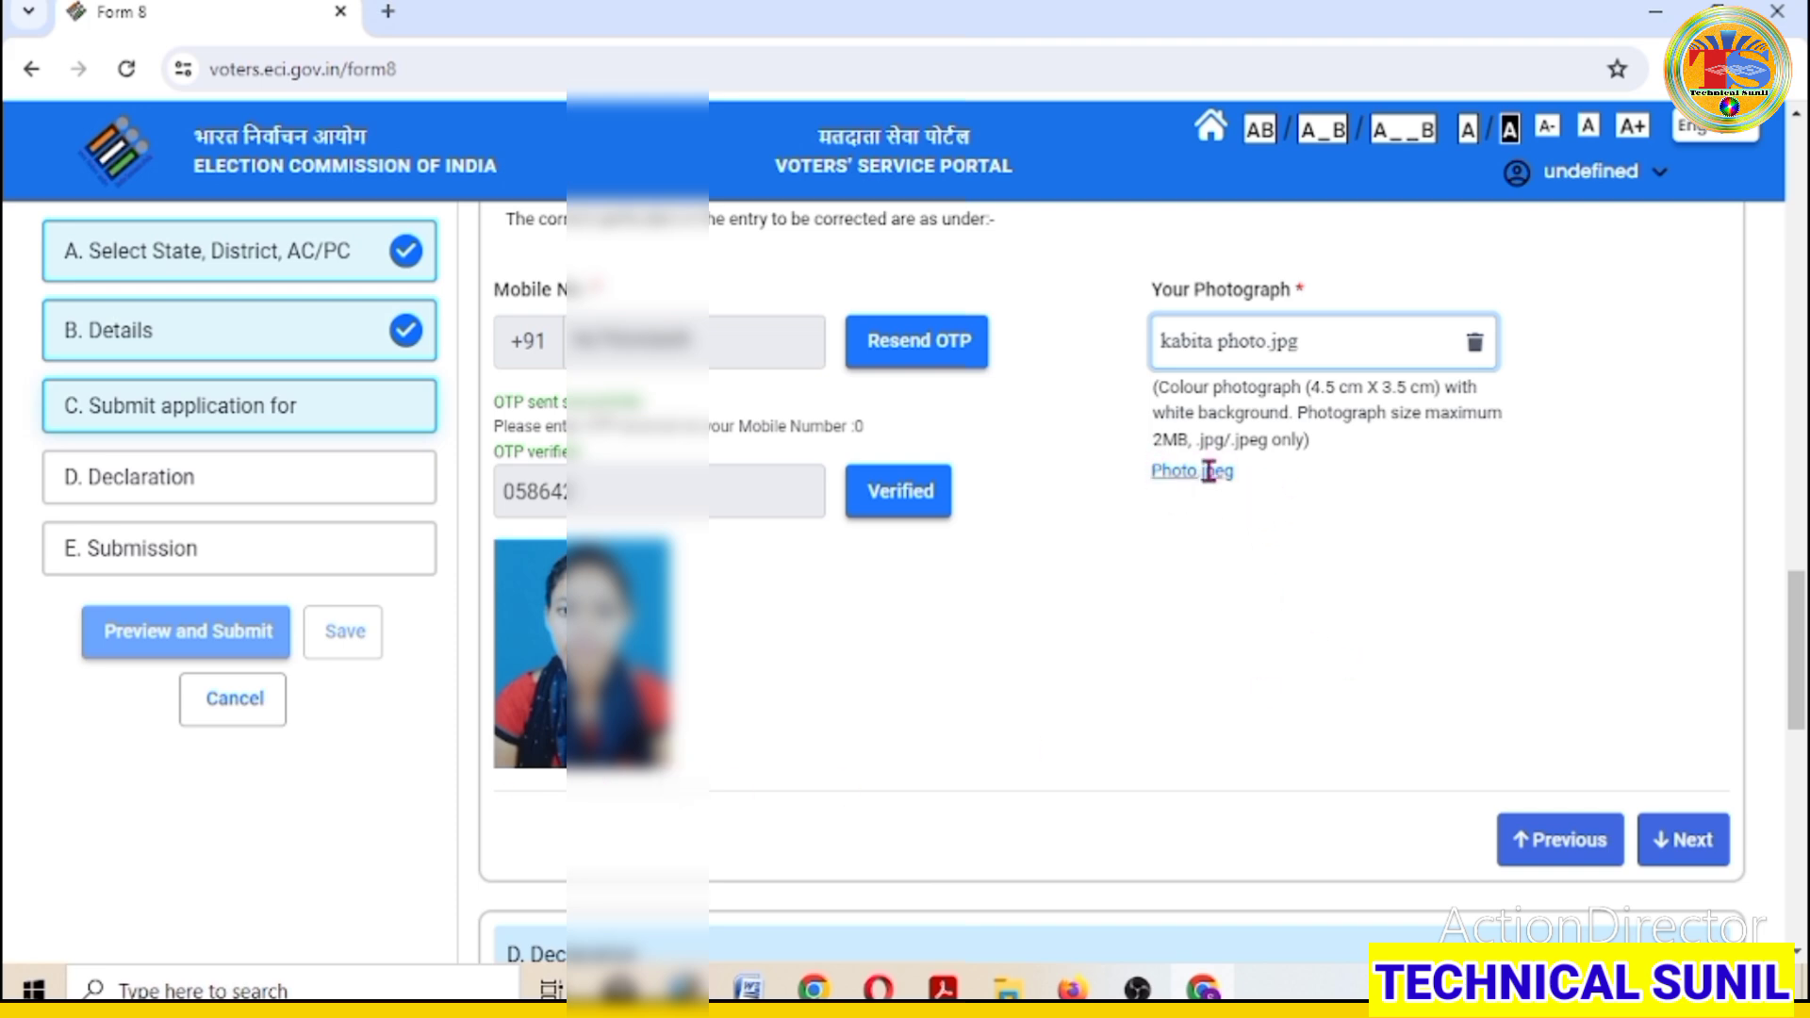
scroll(1443, 505, "down", 2)
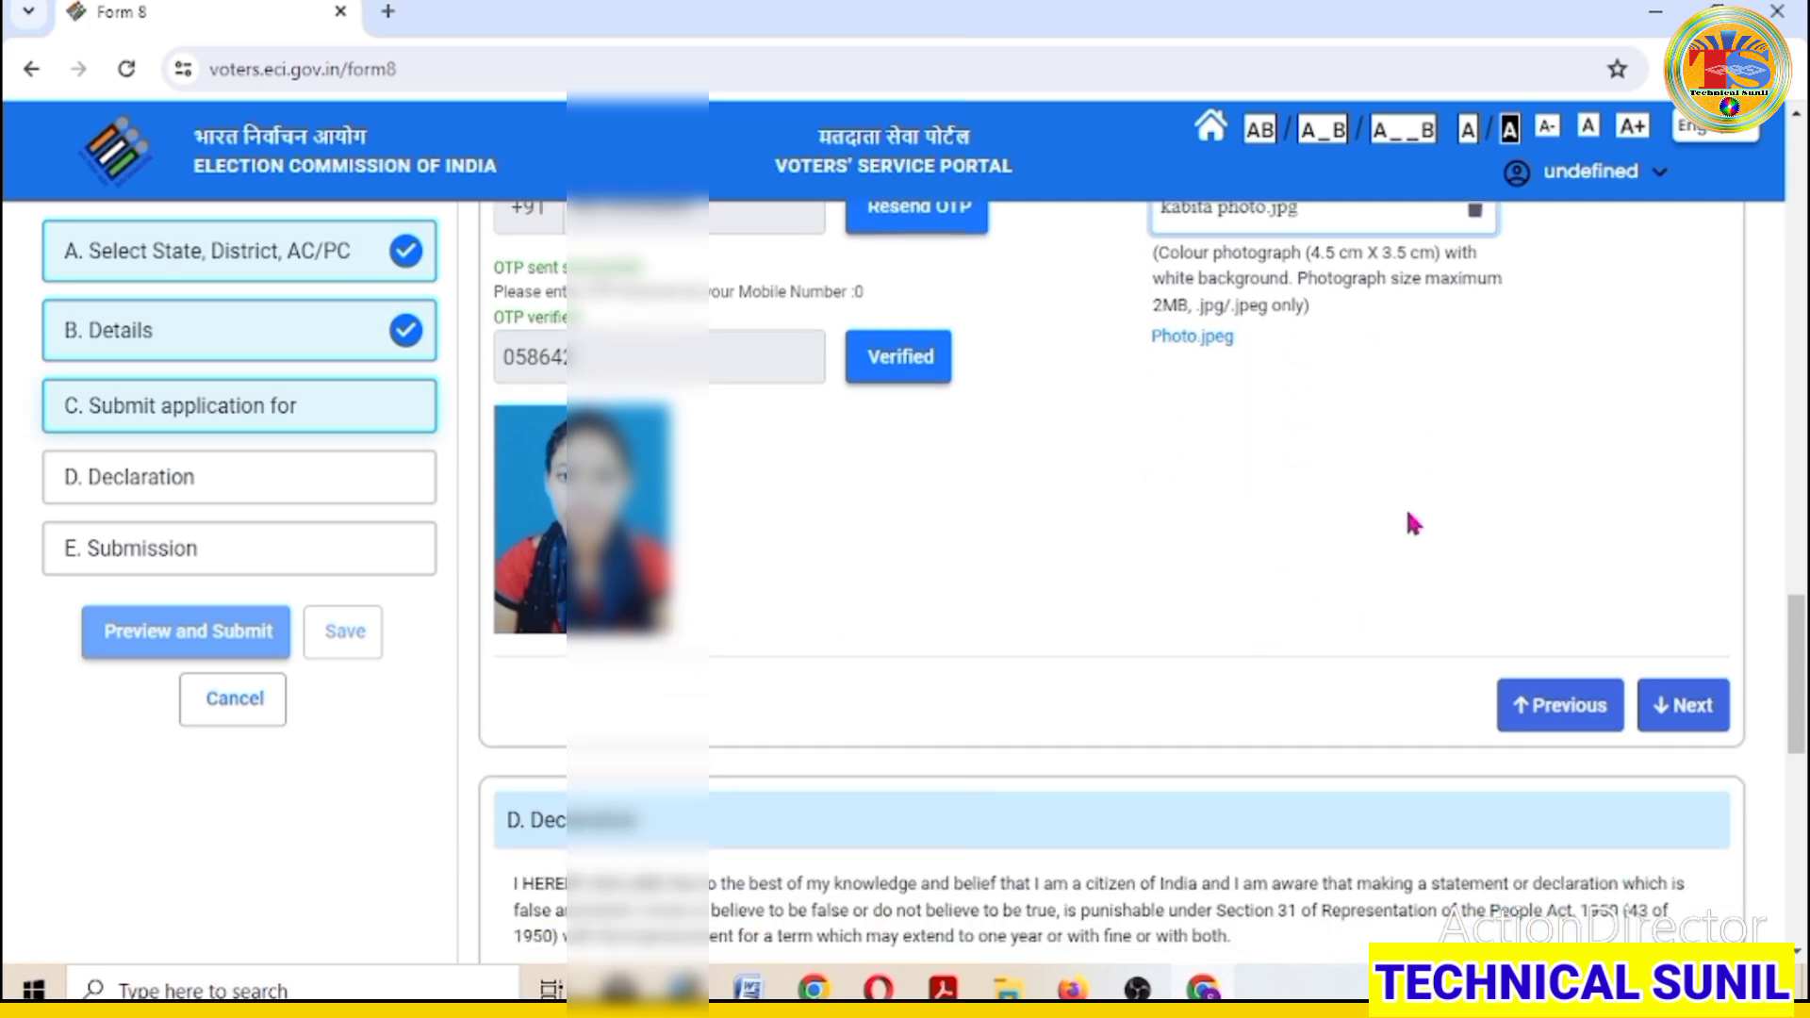
left_click(1670, 709)
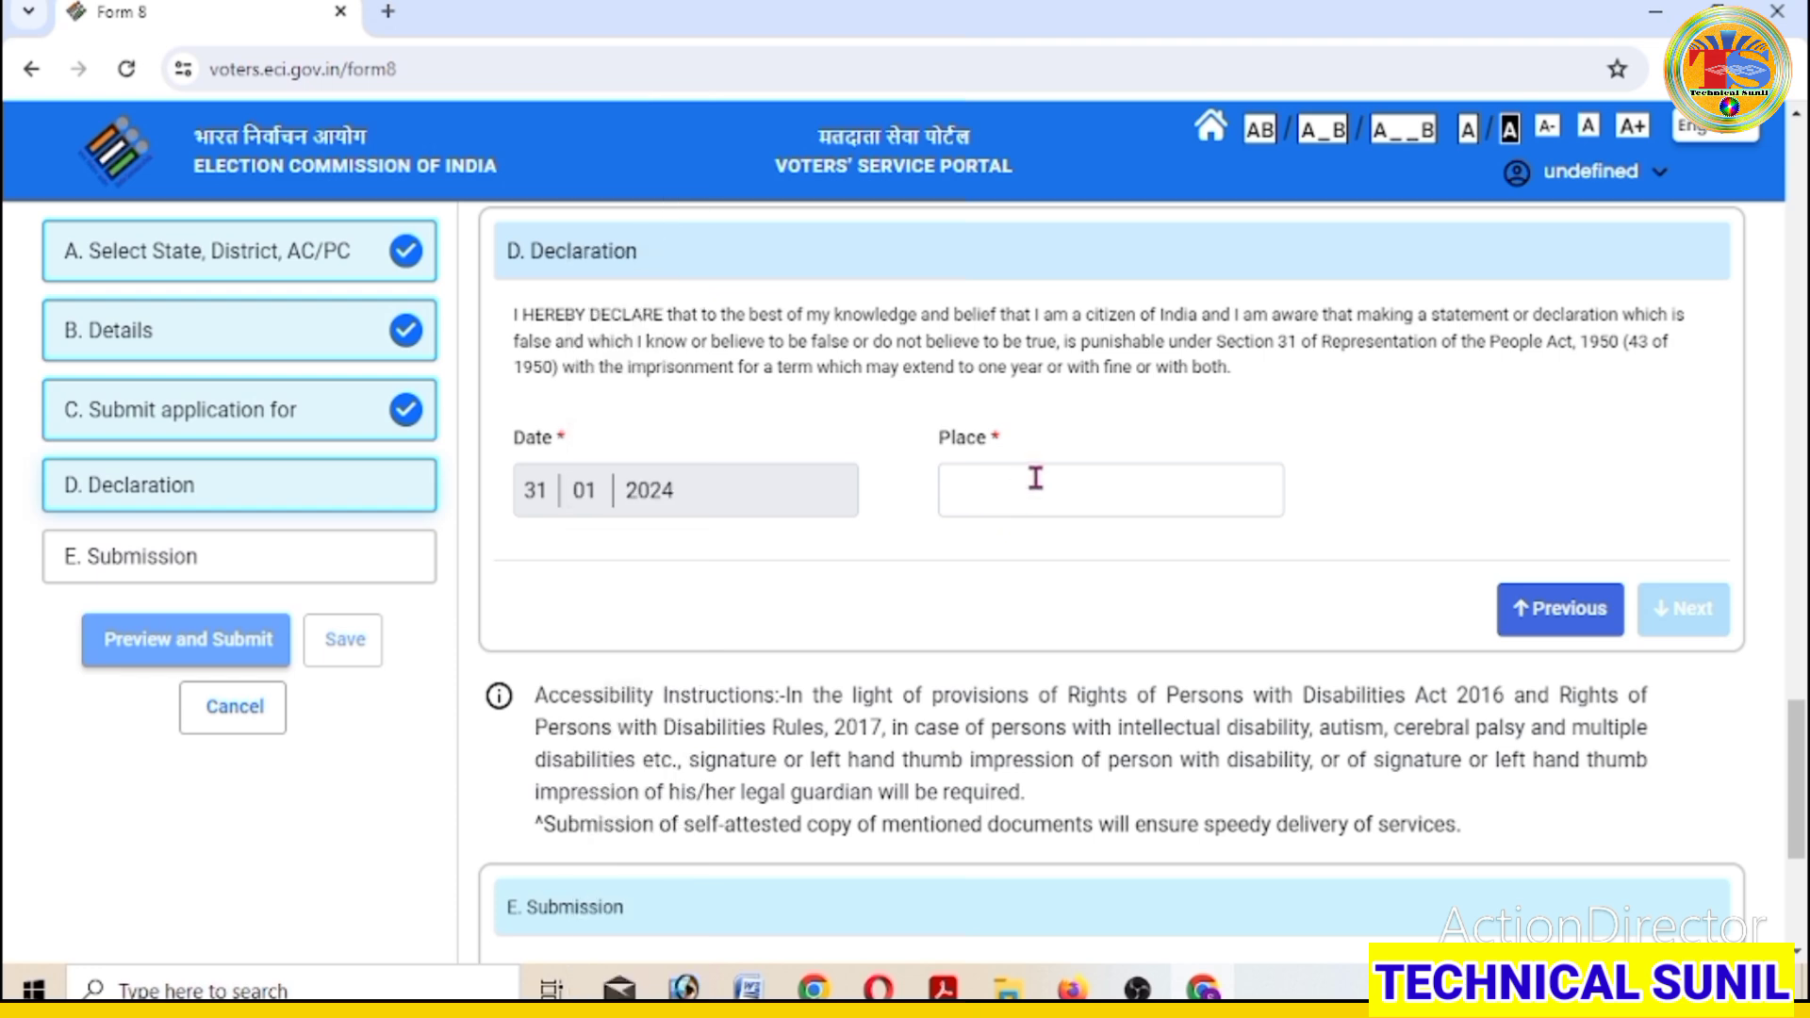
Step: Enter 'purulia' as the declaration place and continue to the Submission step
left_click(986, 486)
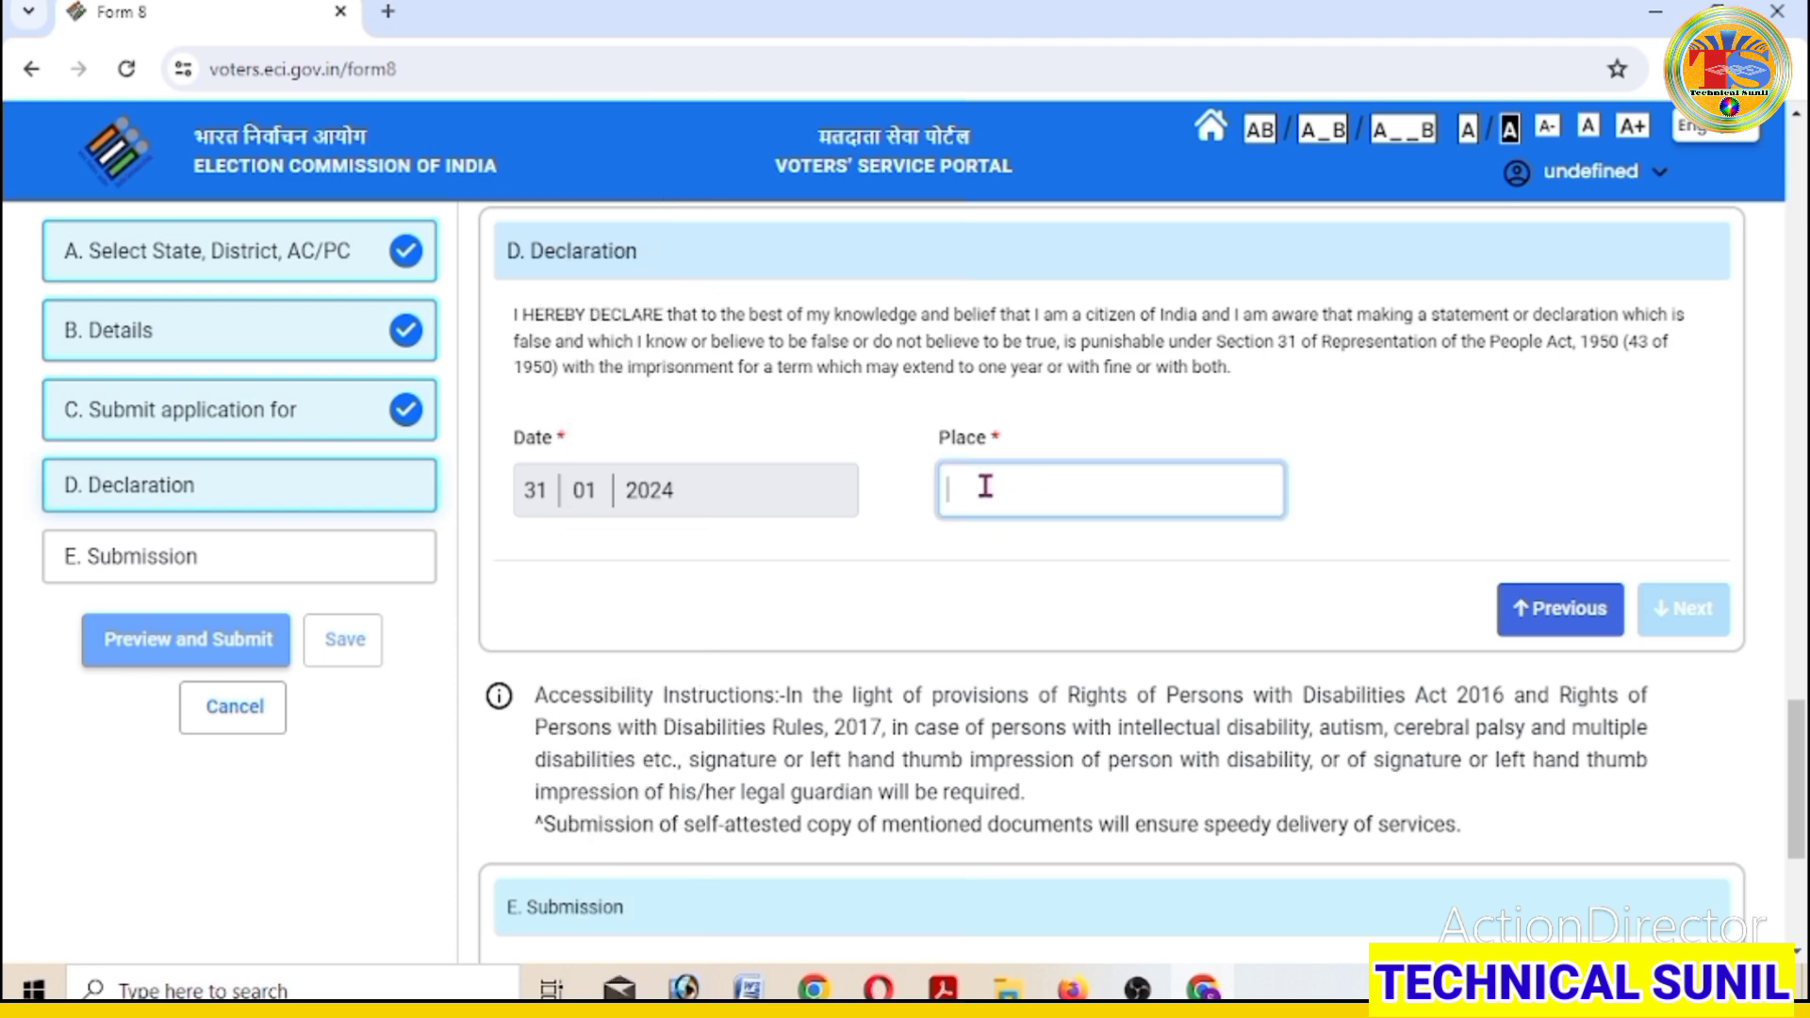
type("p")
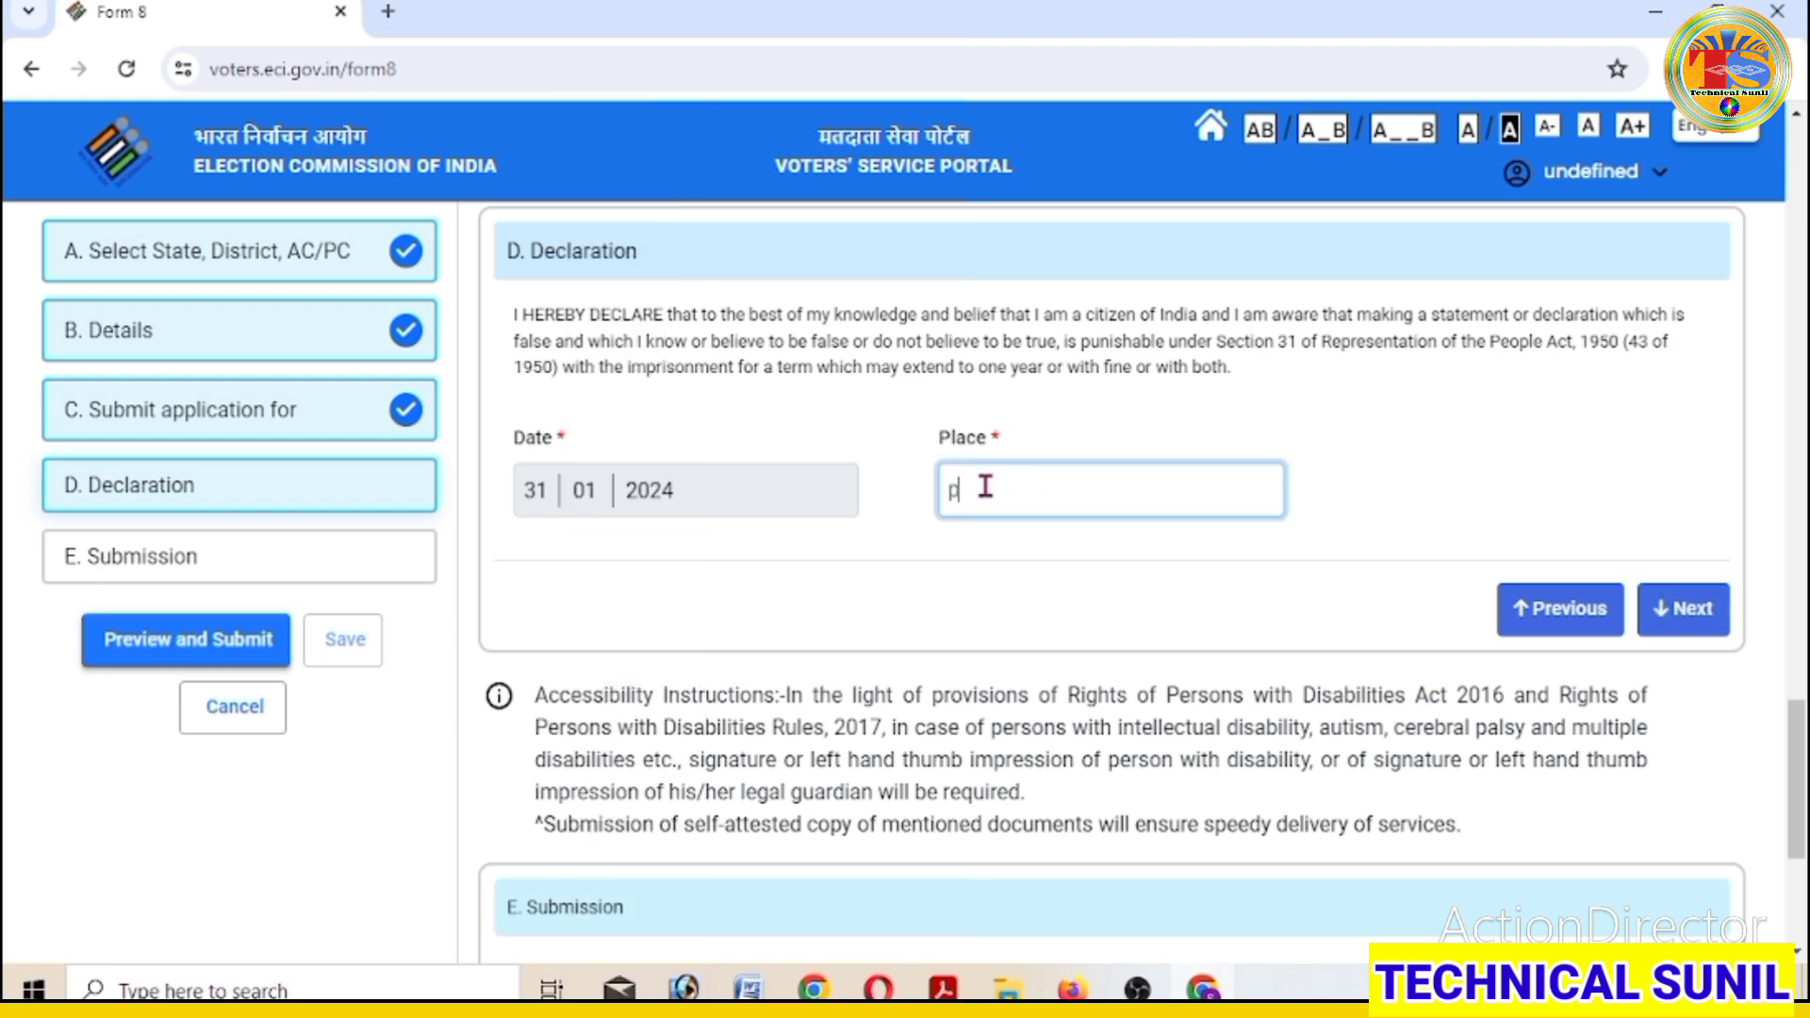
type("urulia")
left_click(1112, 572)
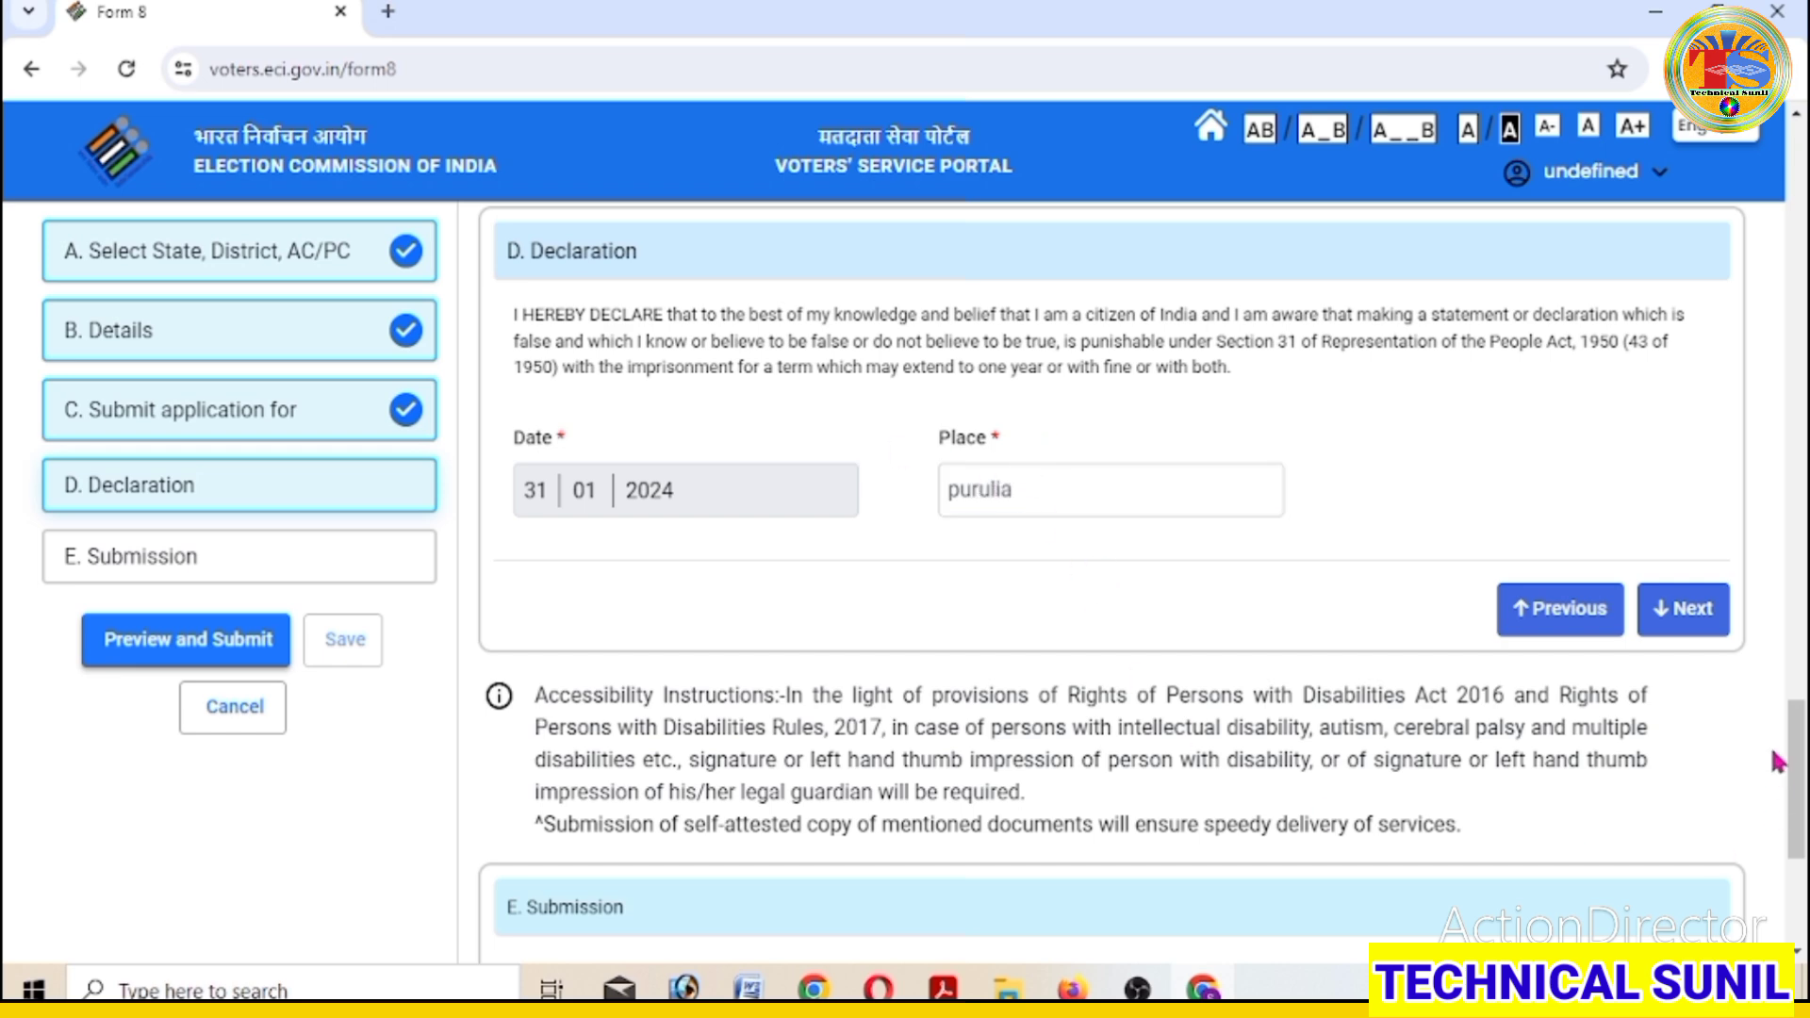
left_click(1689, 613)
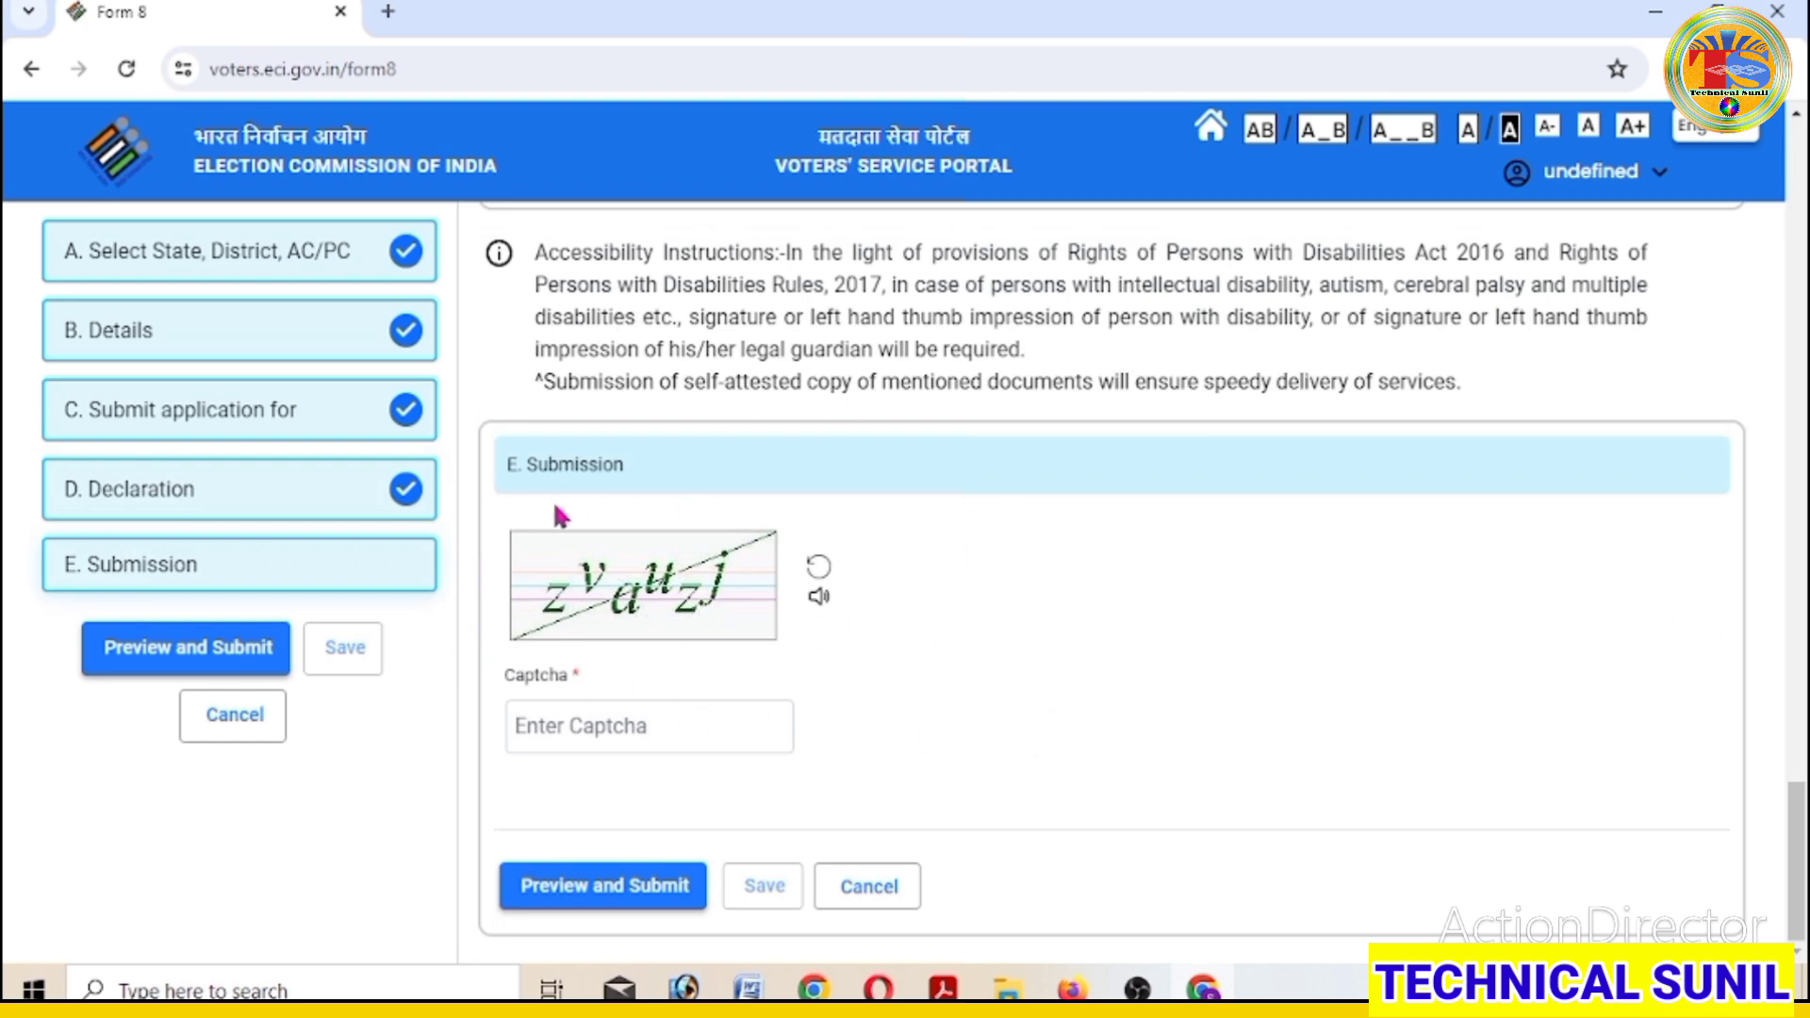
Step: Refresh the captcha image, enter the new captcha text, and open the Form 8 preview
left_click(817, 568)
left_click(548, 722)
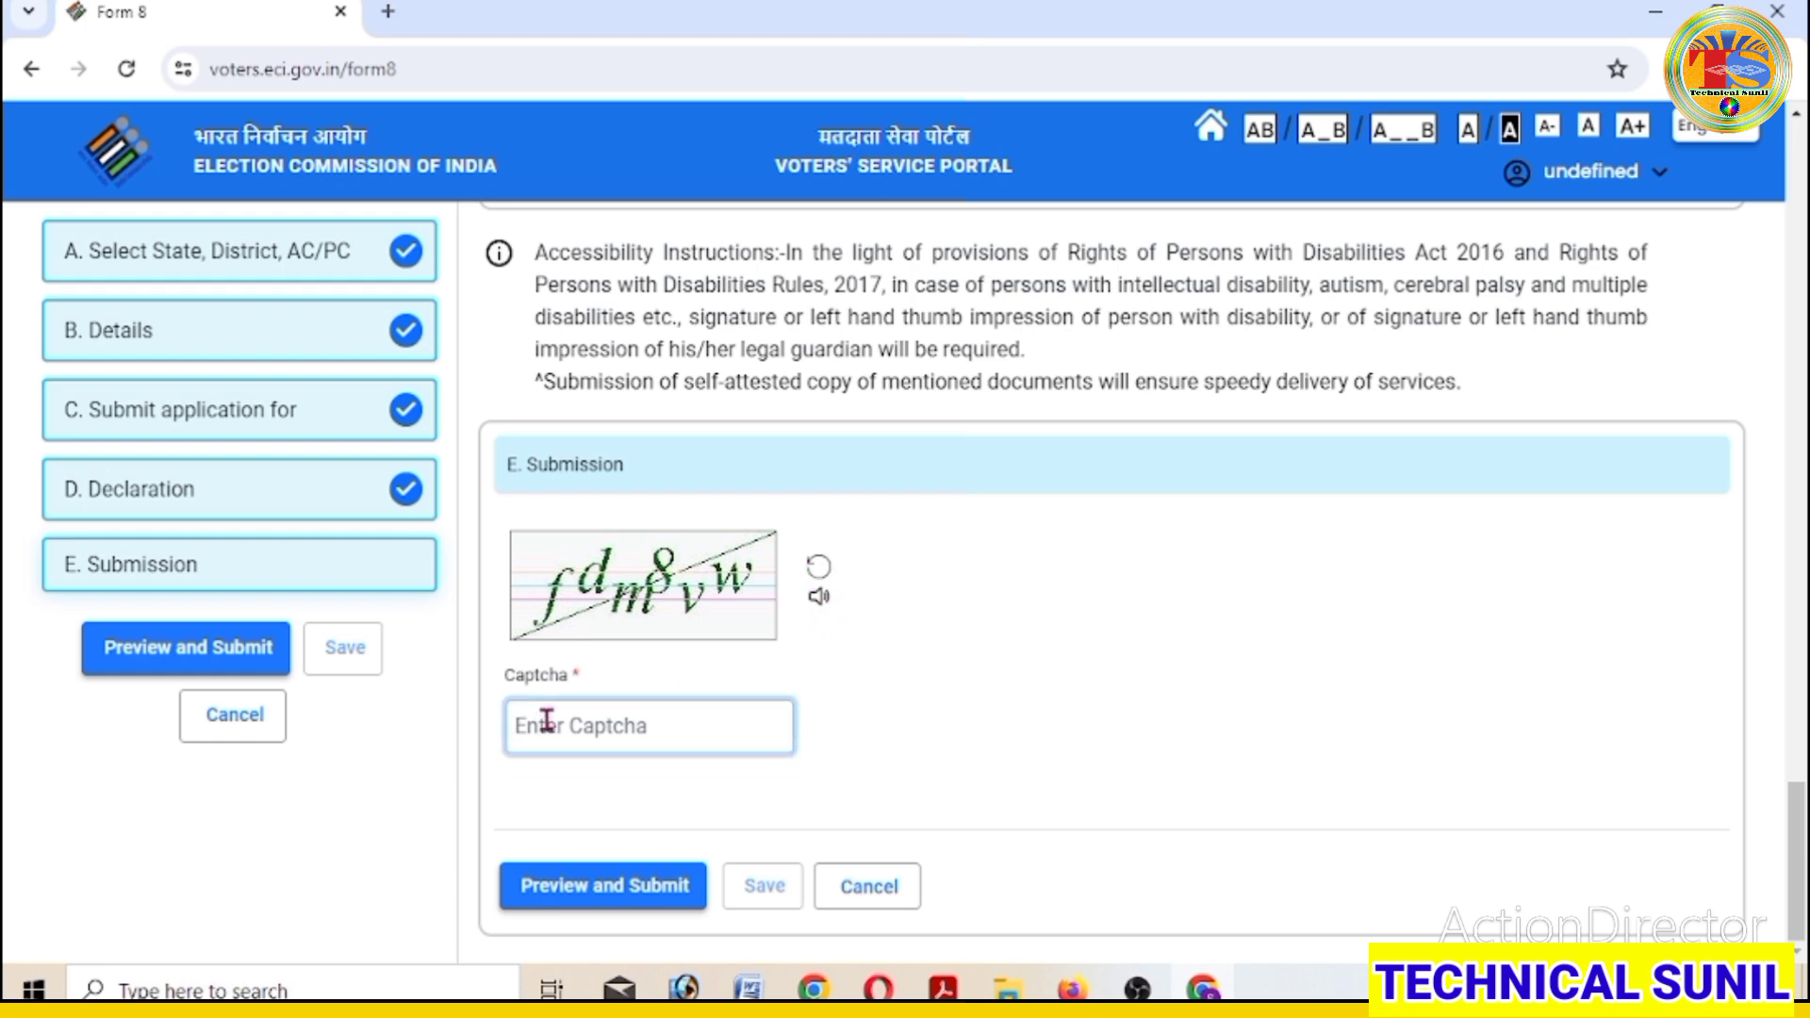
type("f")
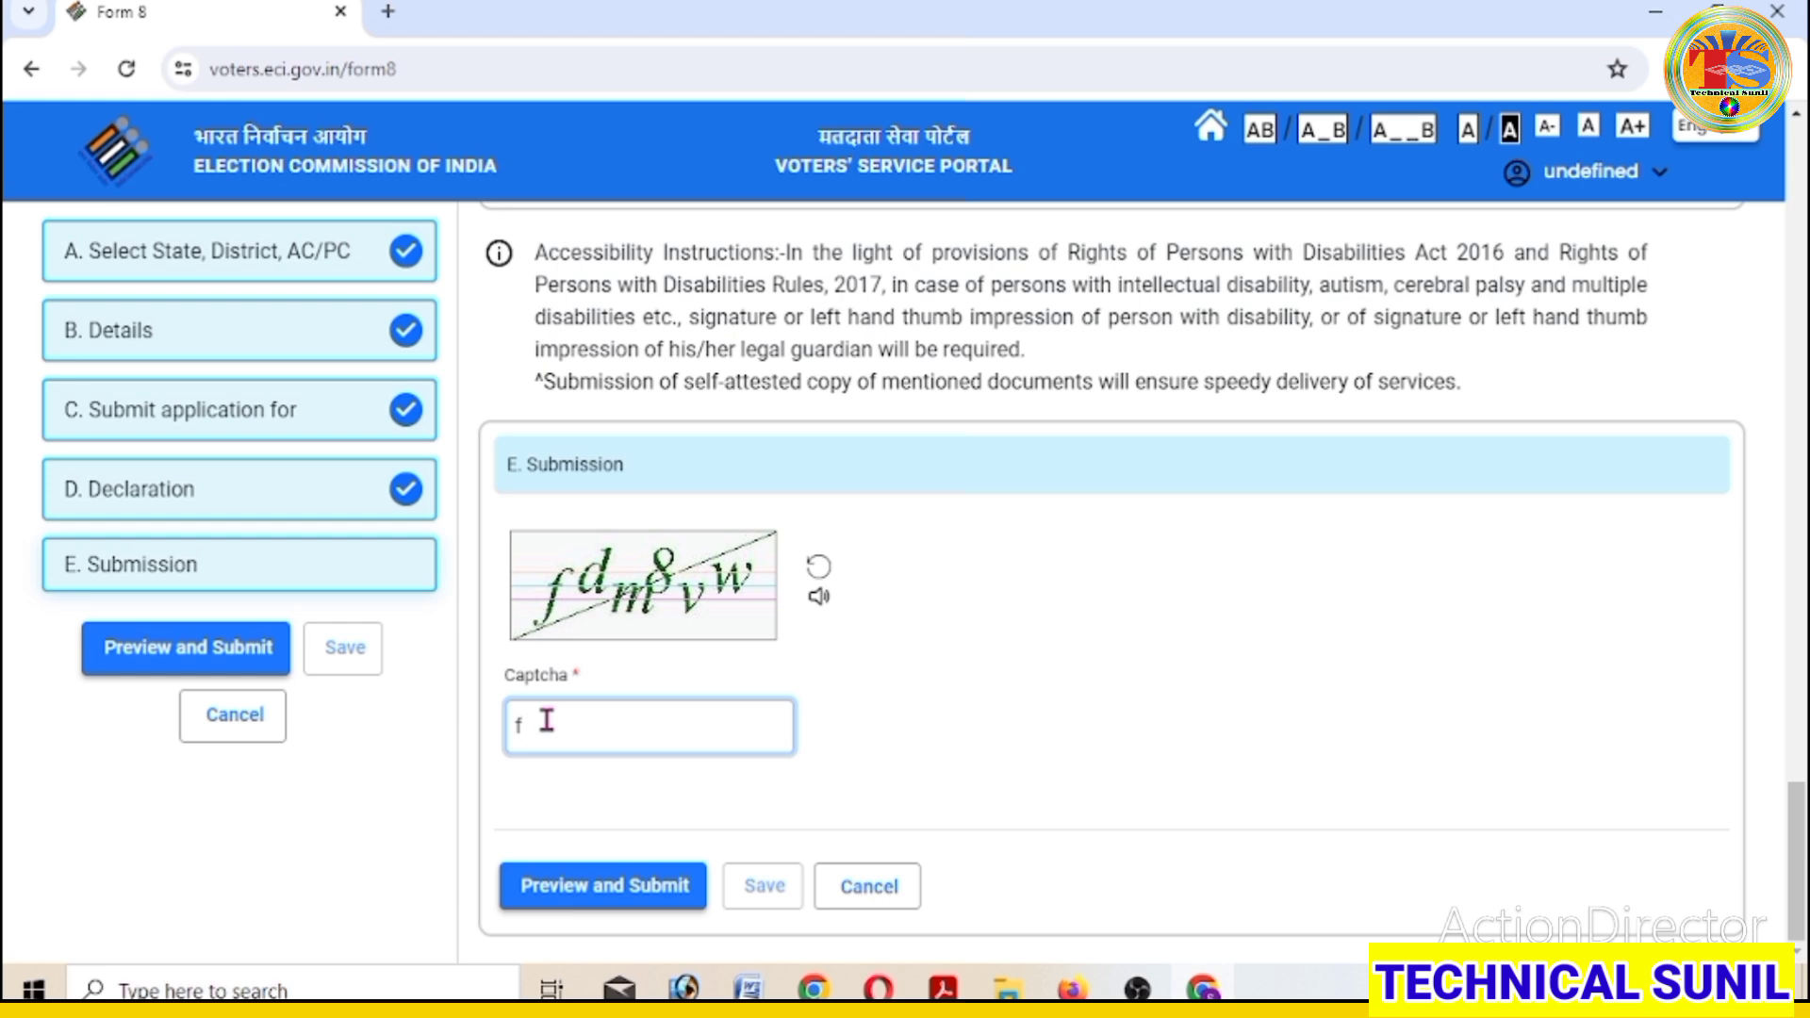
type("dm8vw")
left_click(640, 891)
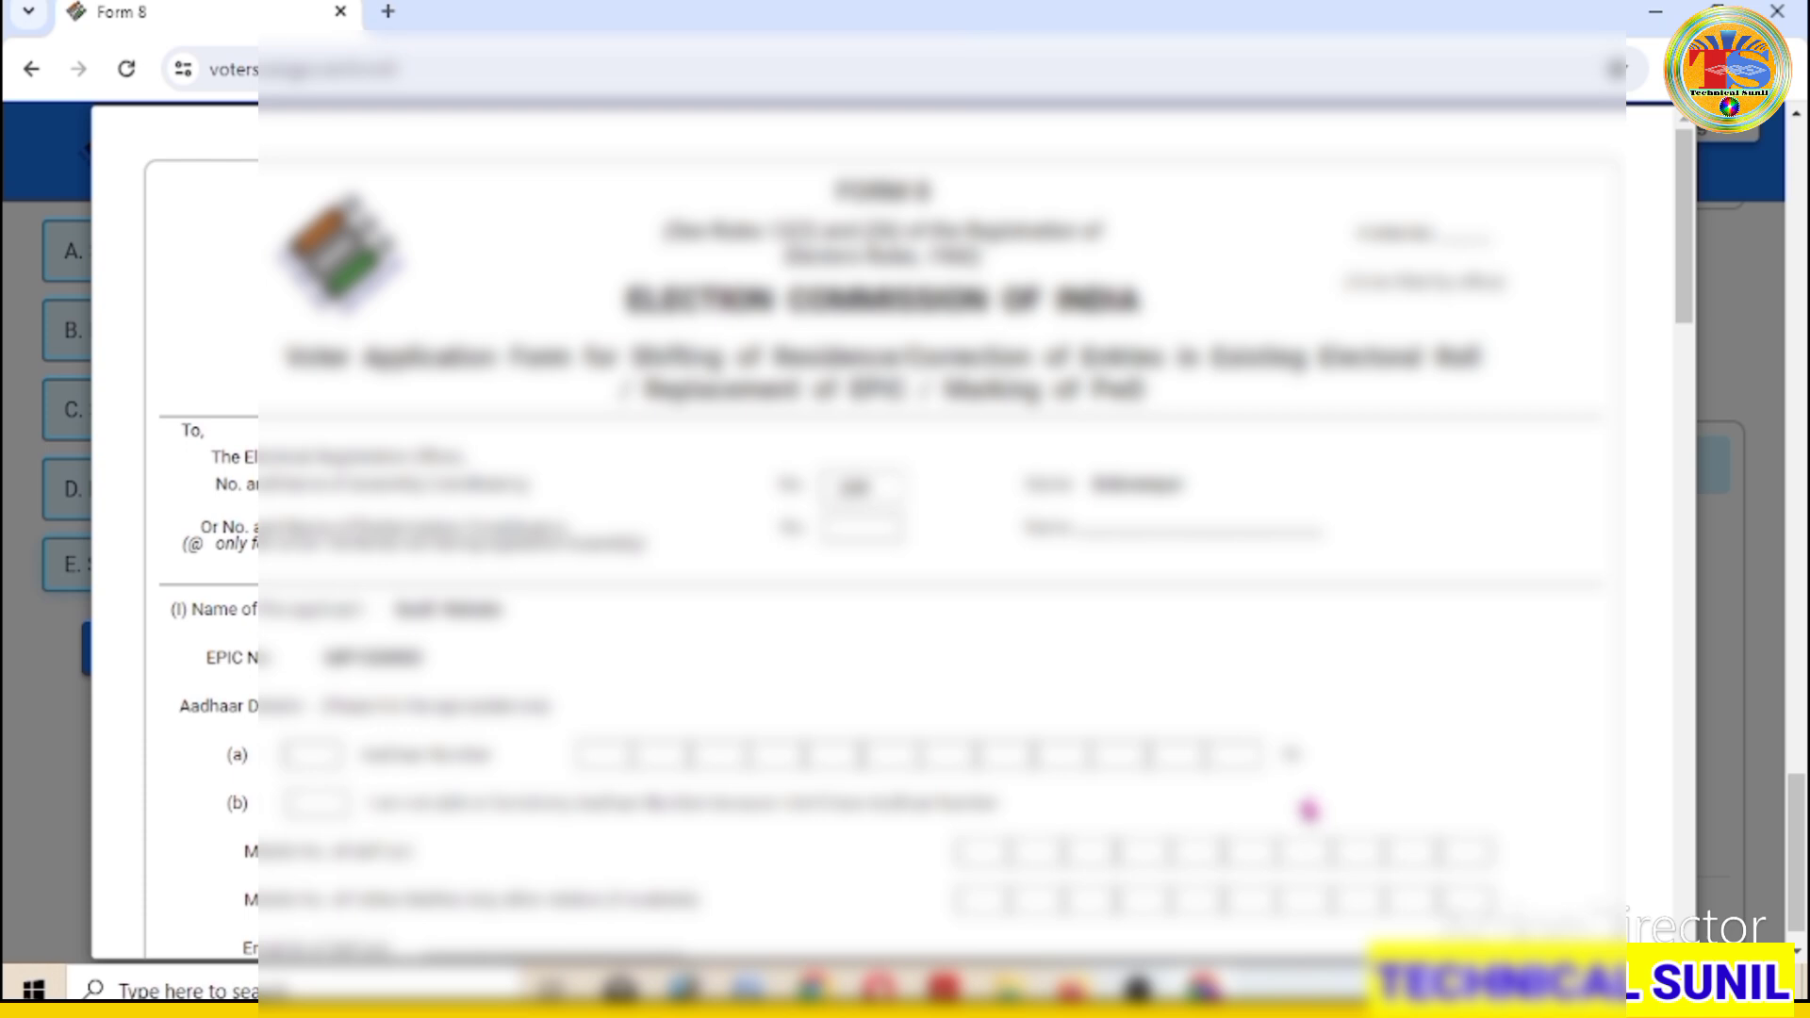
Step: Review the Form 8 preview down to the acknowledgement slip, then submit it
scroll(1308, 809, "down", 12)
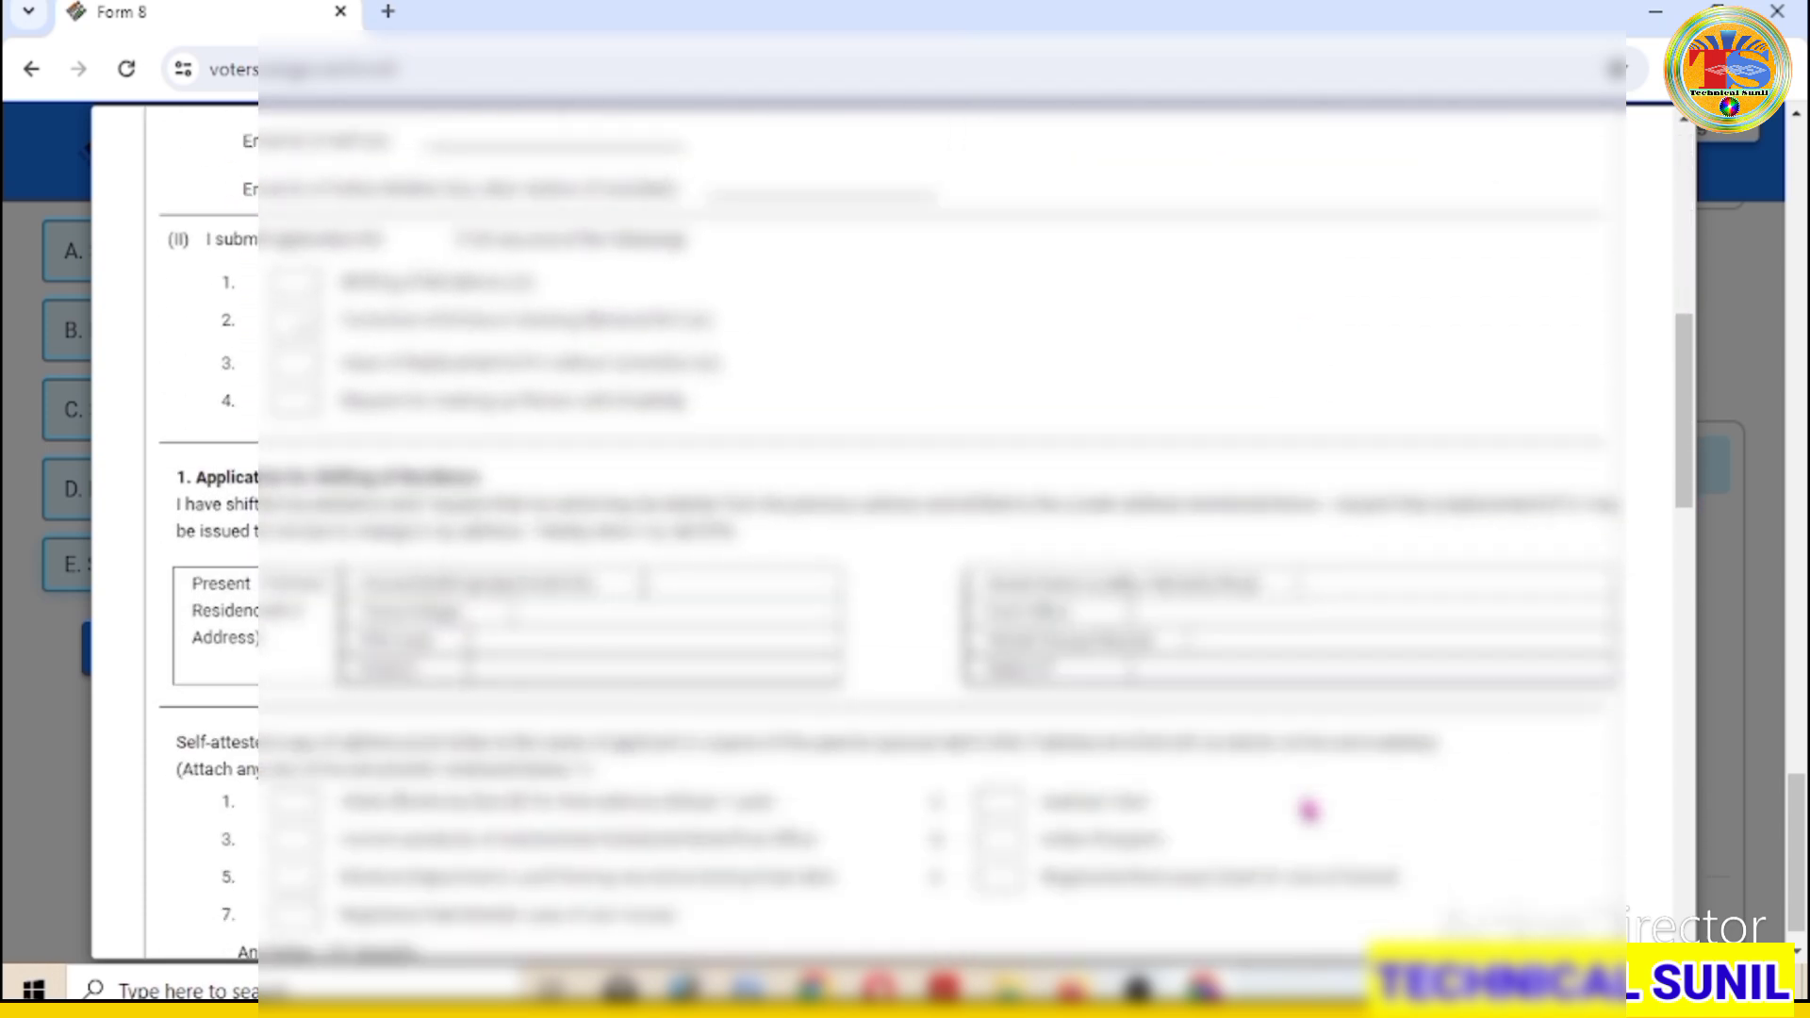
scroll(1309, 809, "down", 15)
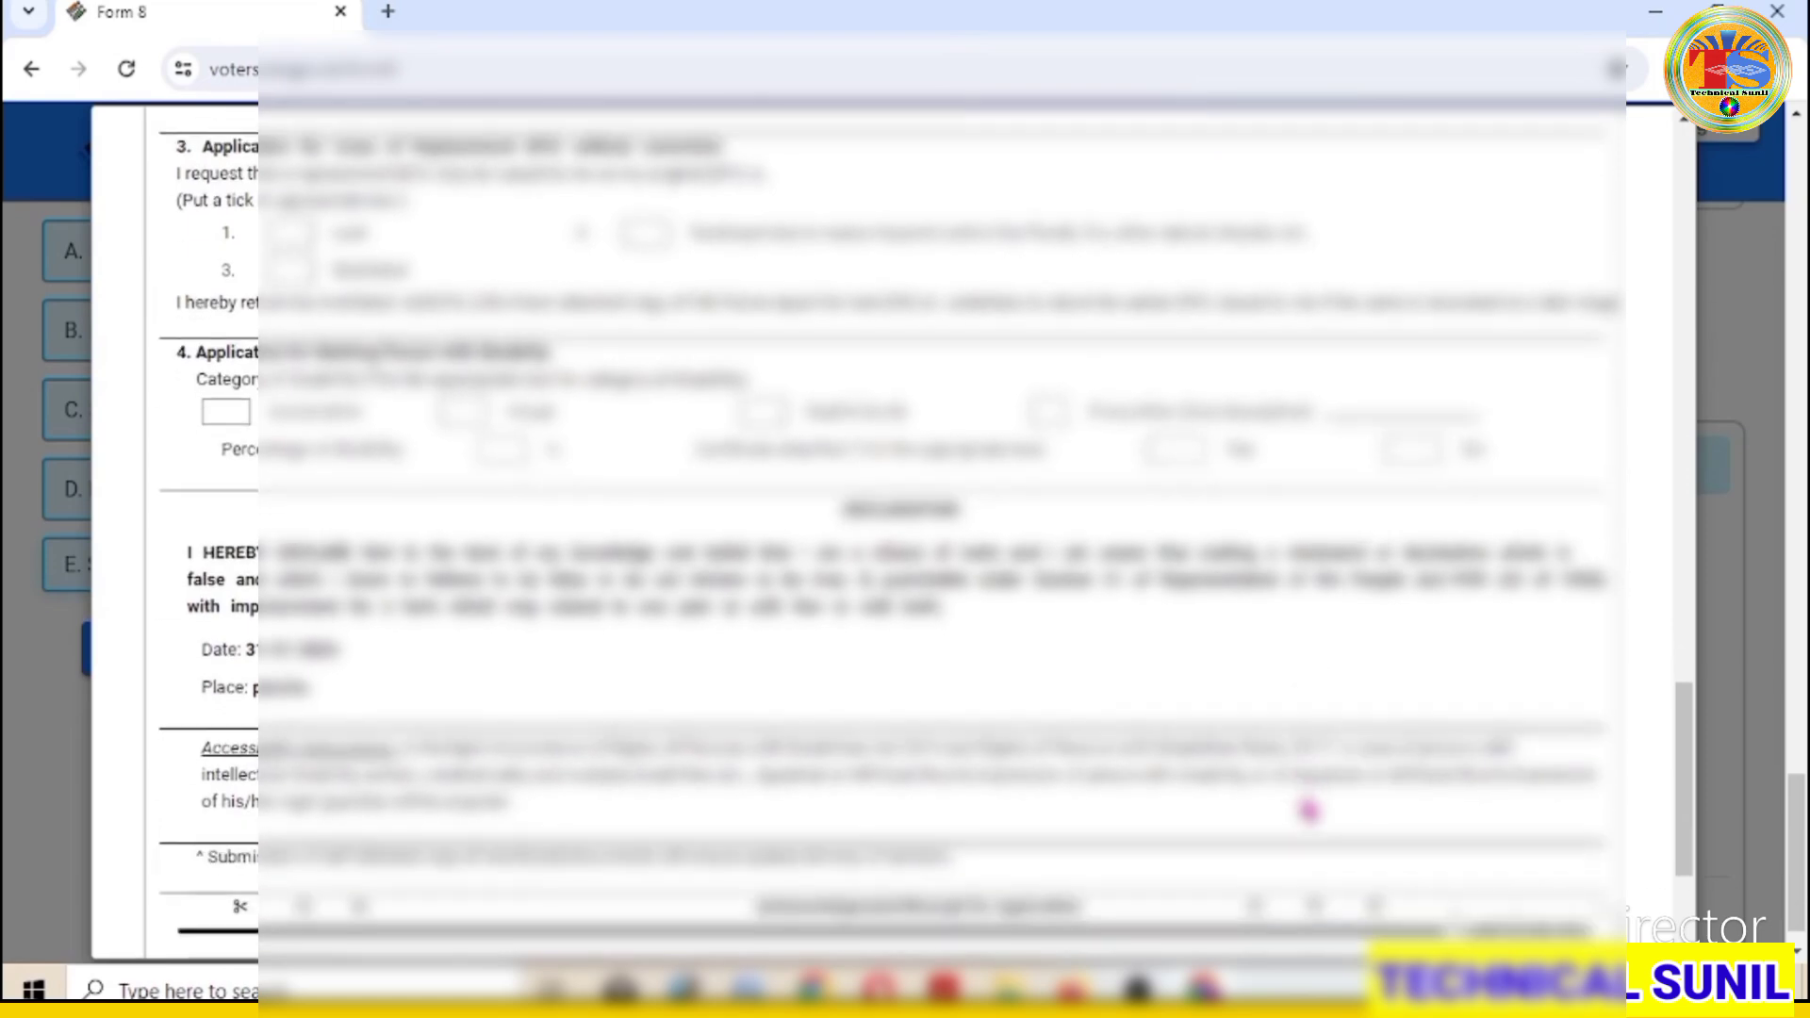
scroll(1309, 809, "up", 7)
scroll(1308, 809, "down", 7)
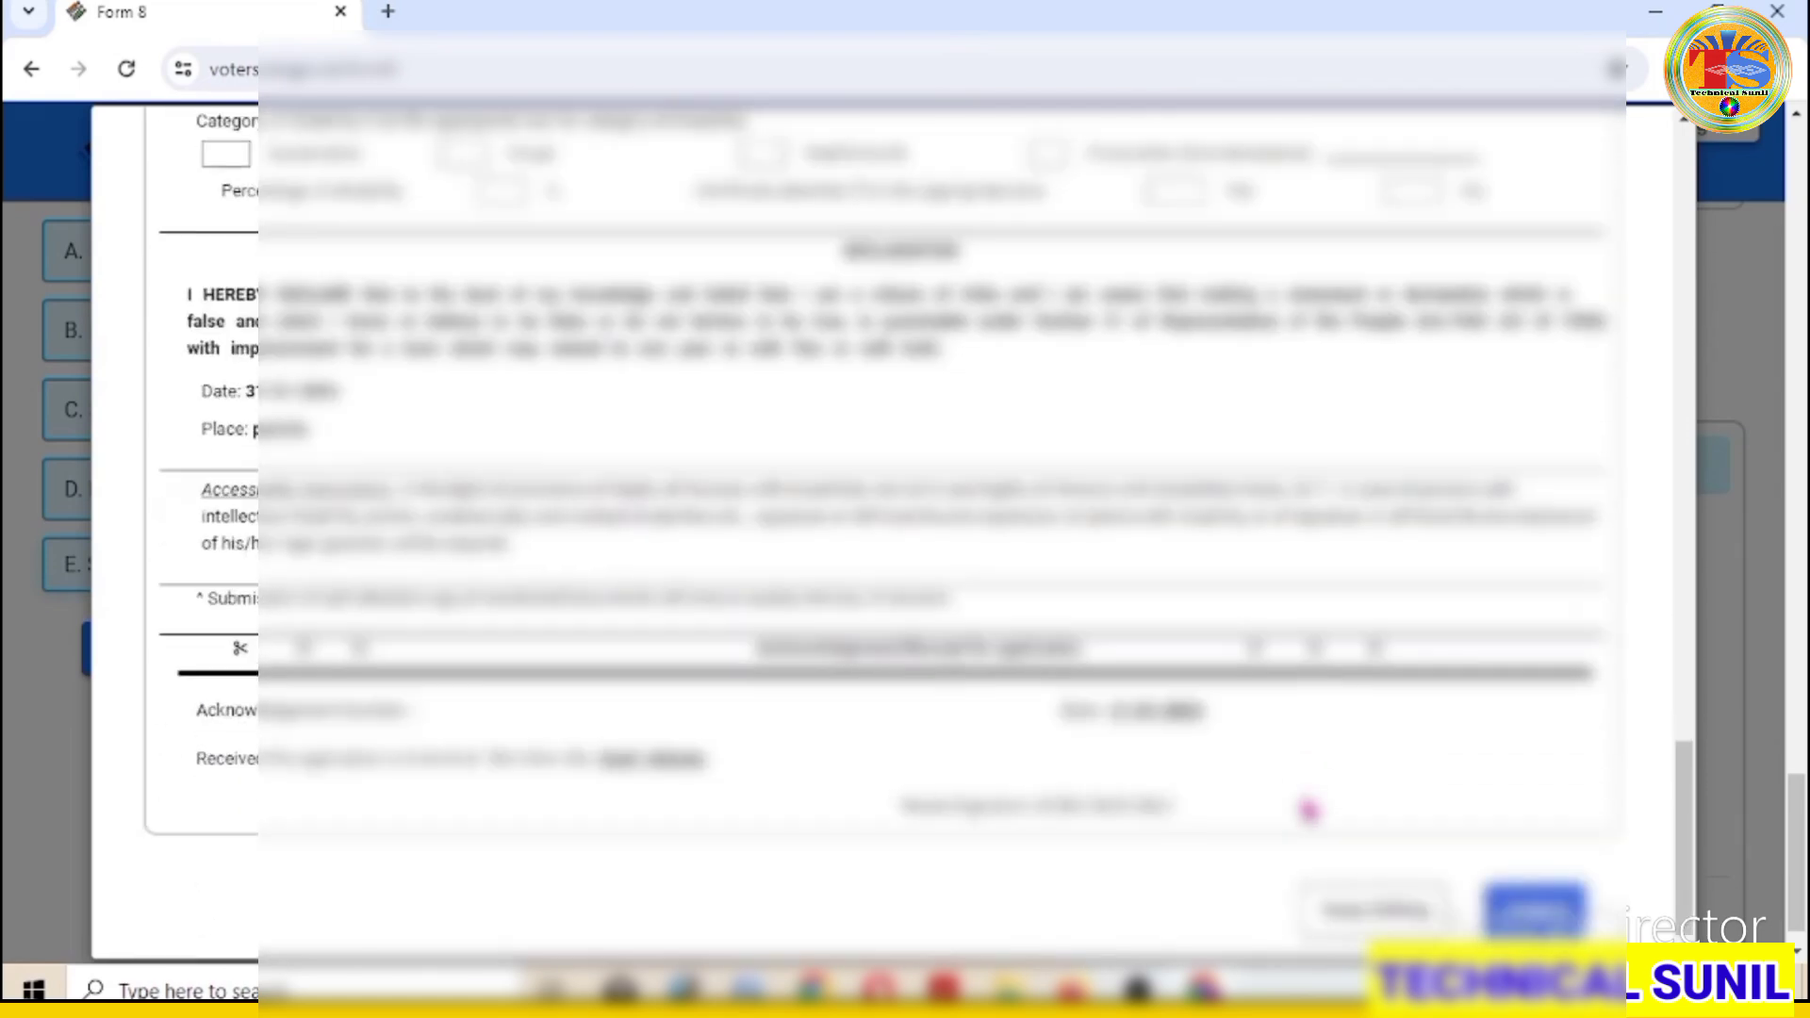
scroll(1309, 809, "down", 1)
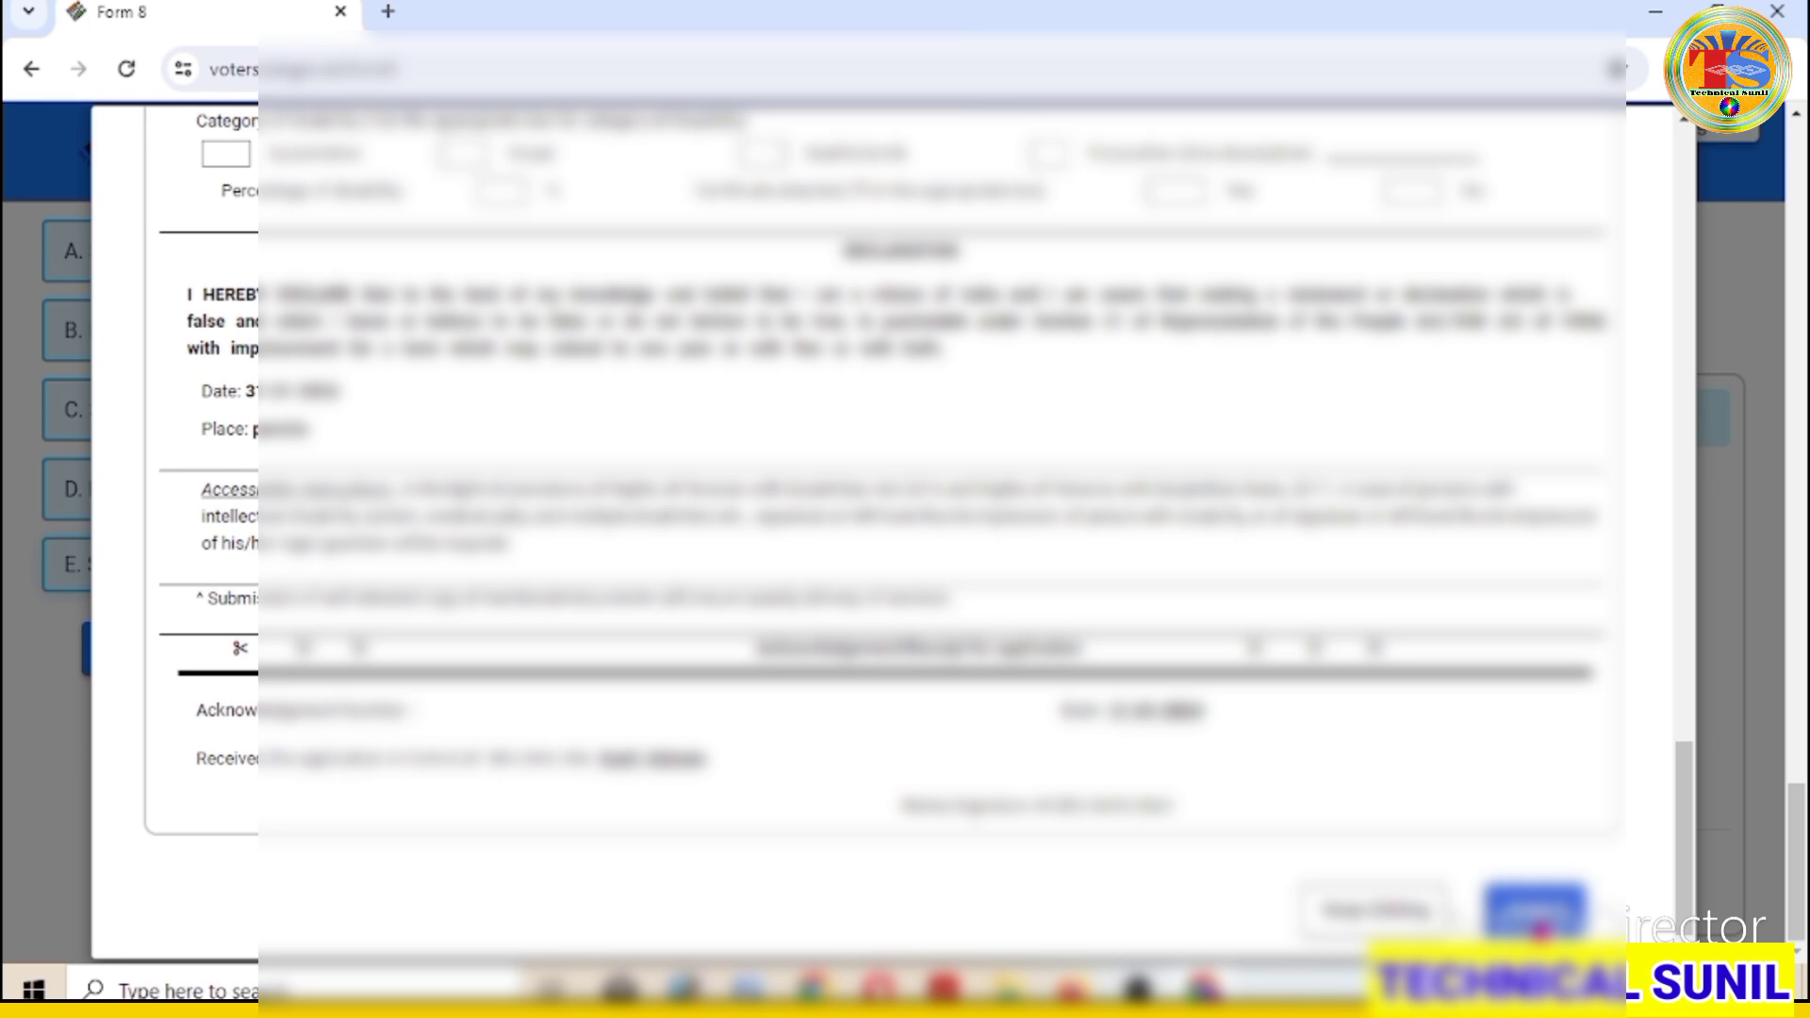
left_click(1541, 929)
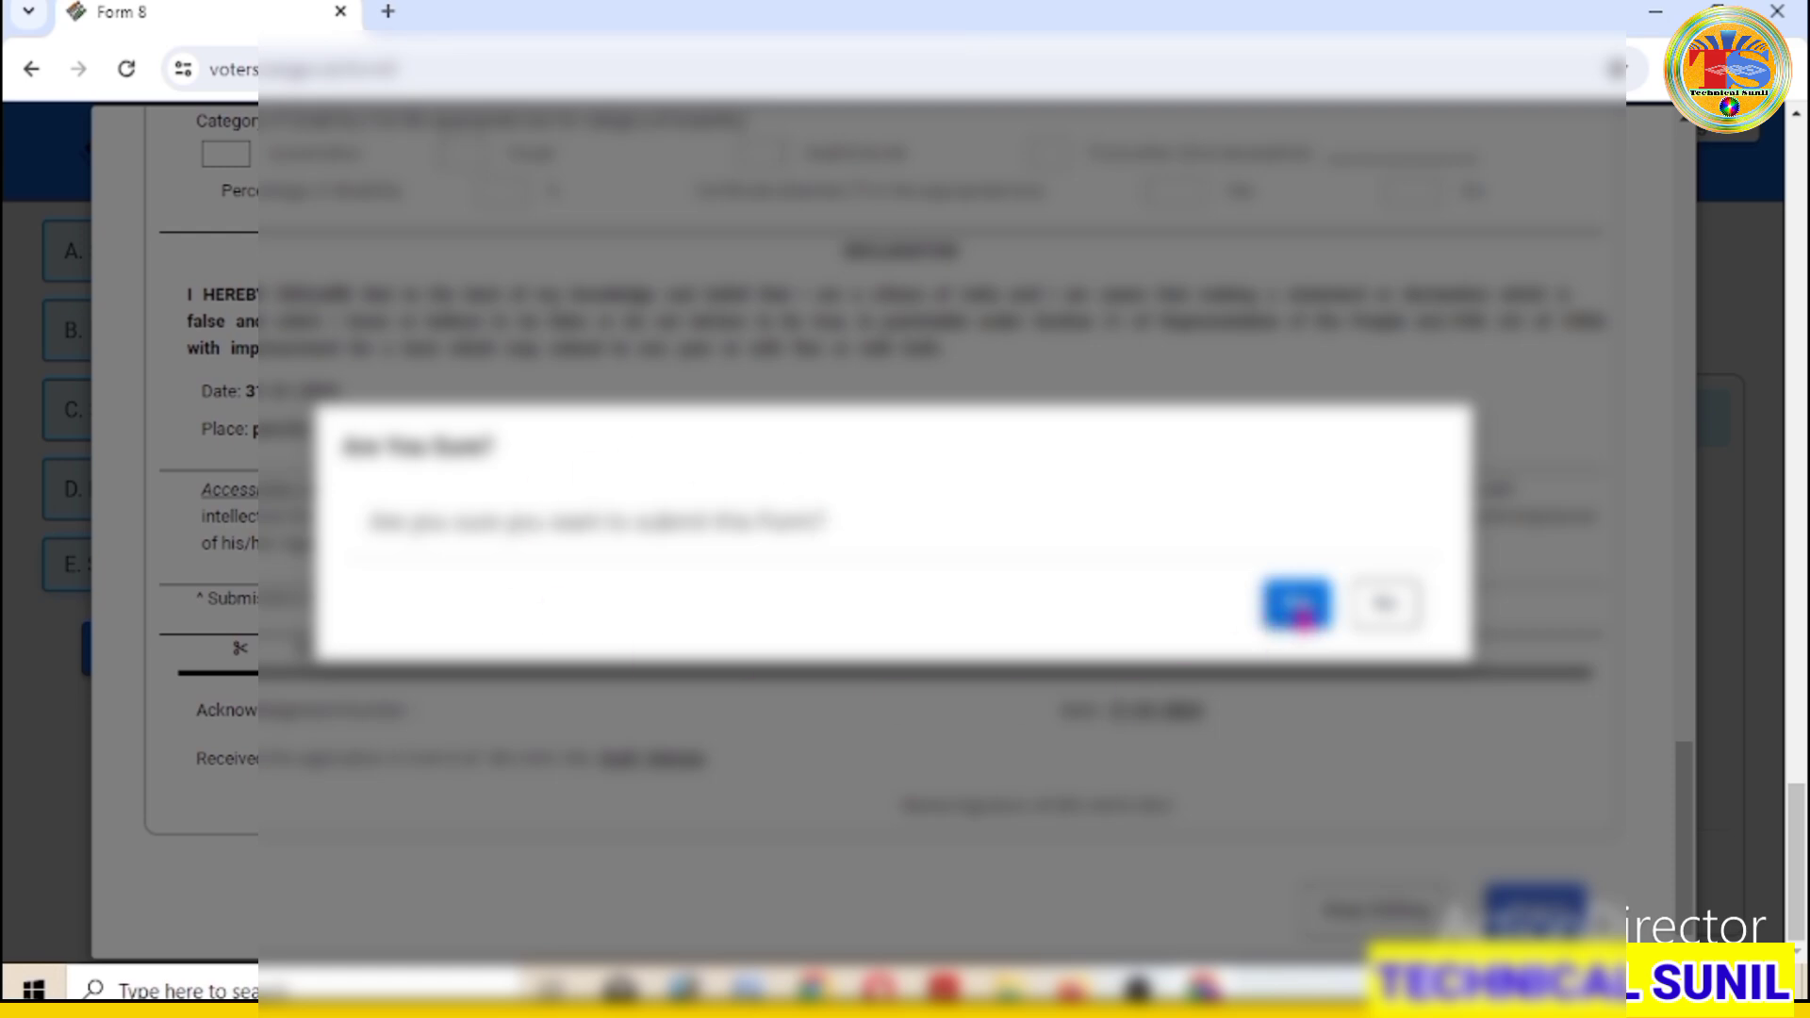
Step: Confirm the submission, decline saving the password, and download the application acknowledgment
left_click(1299, 605)
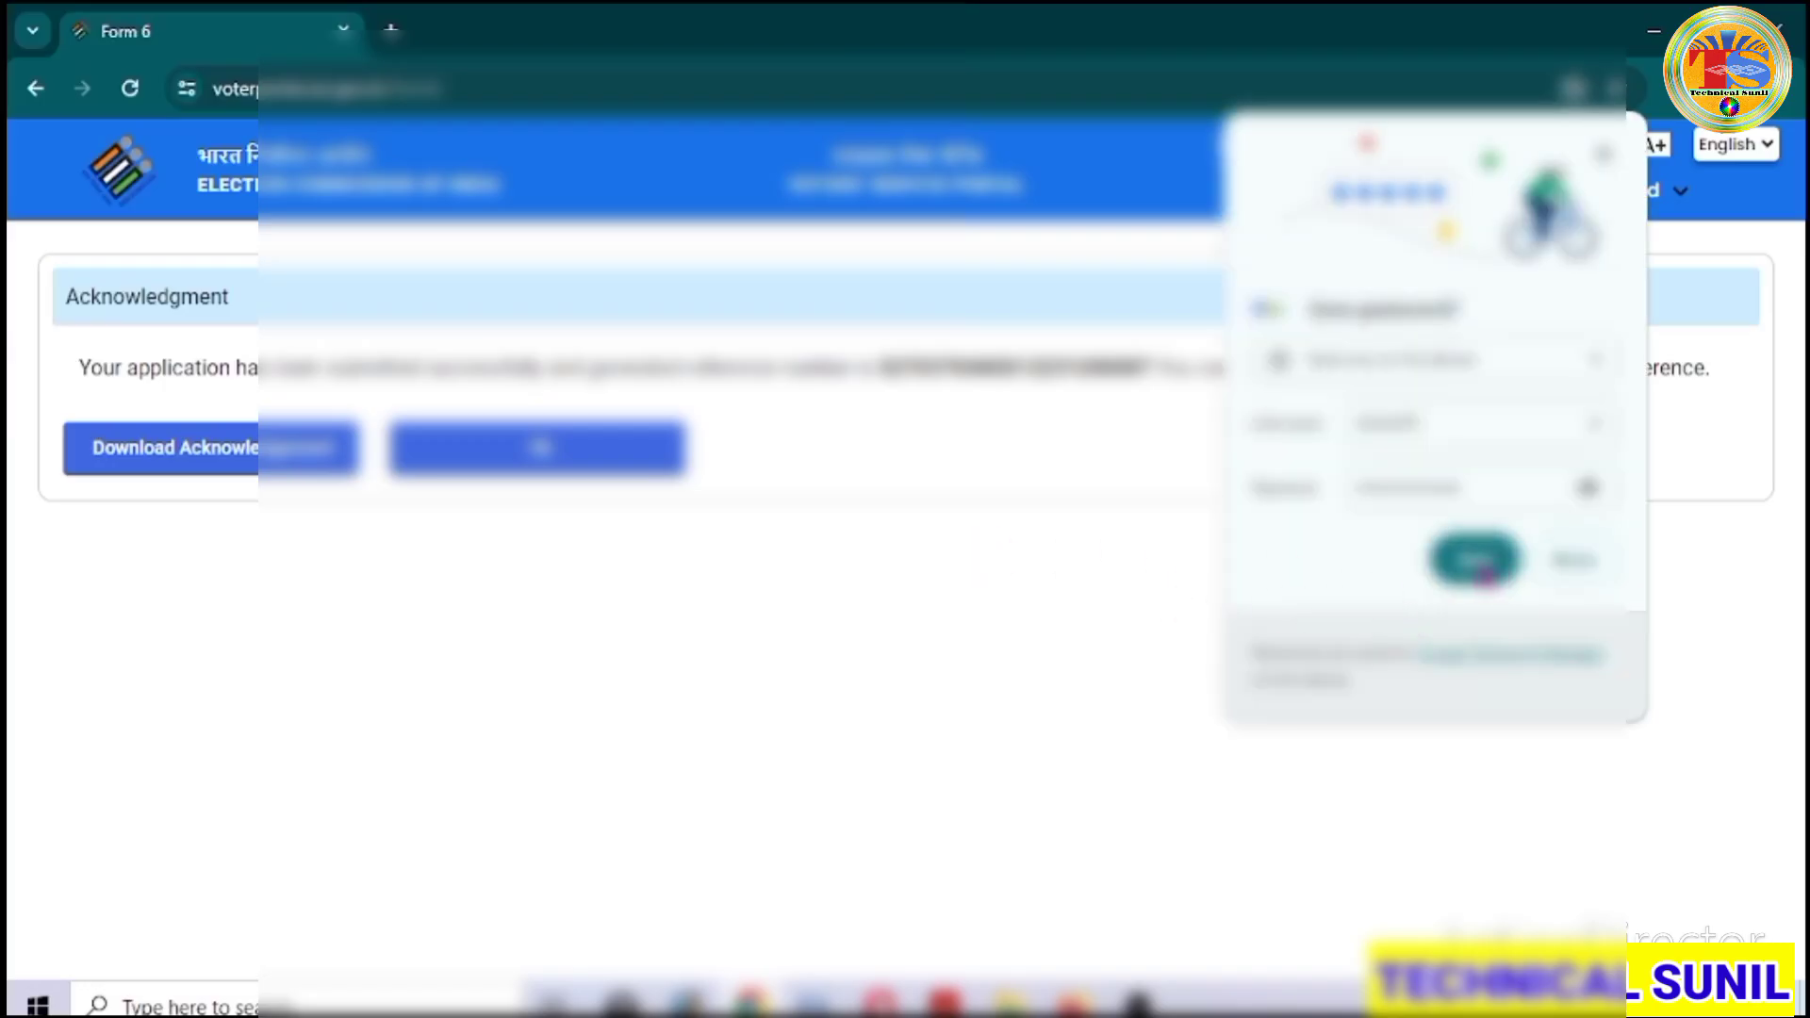
left_click(1594, 570)
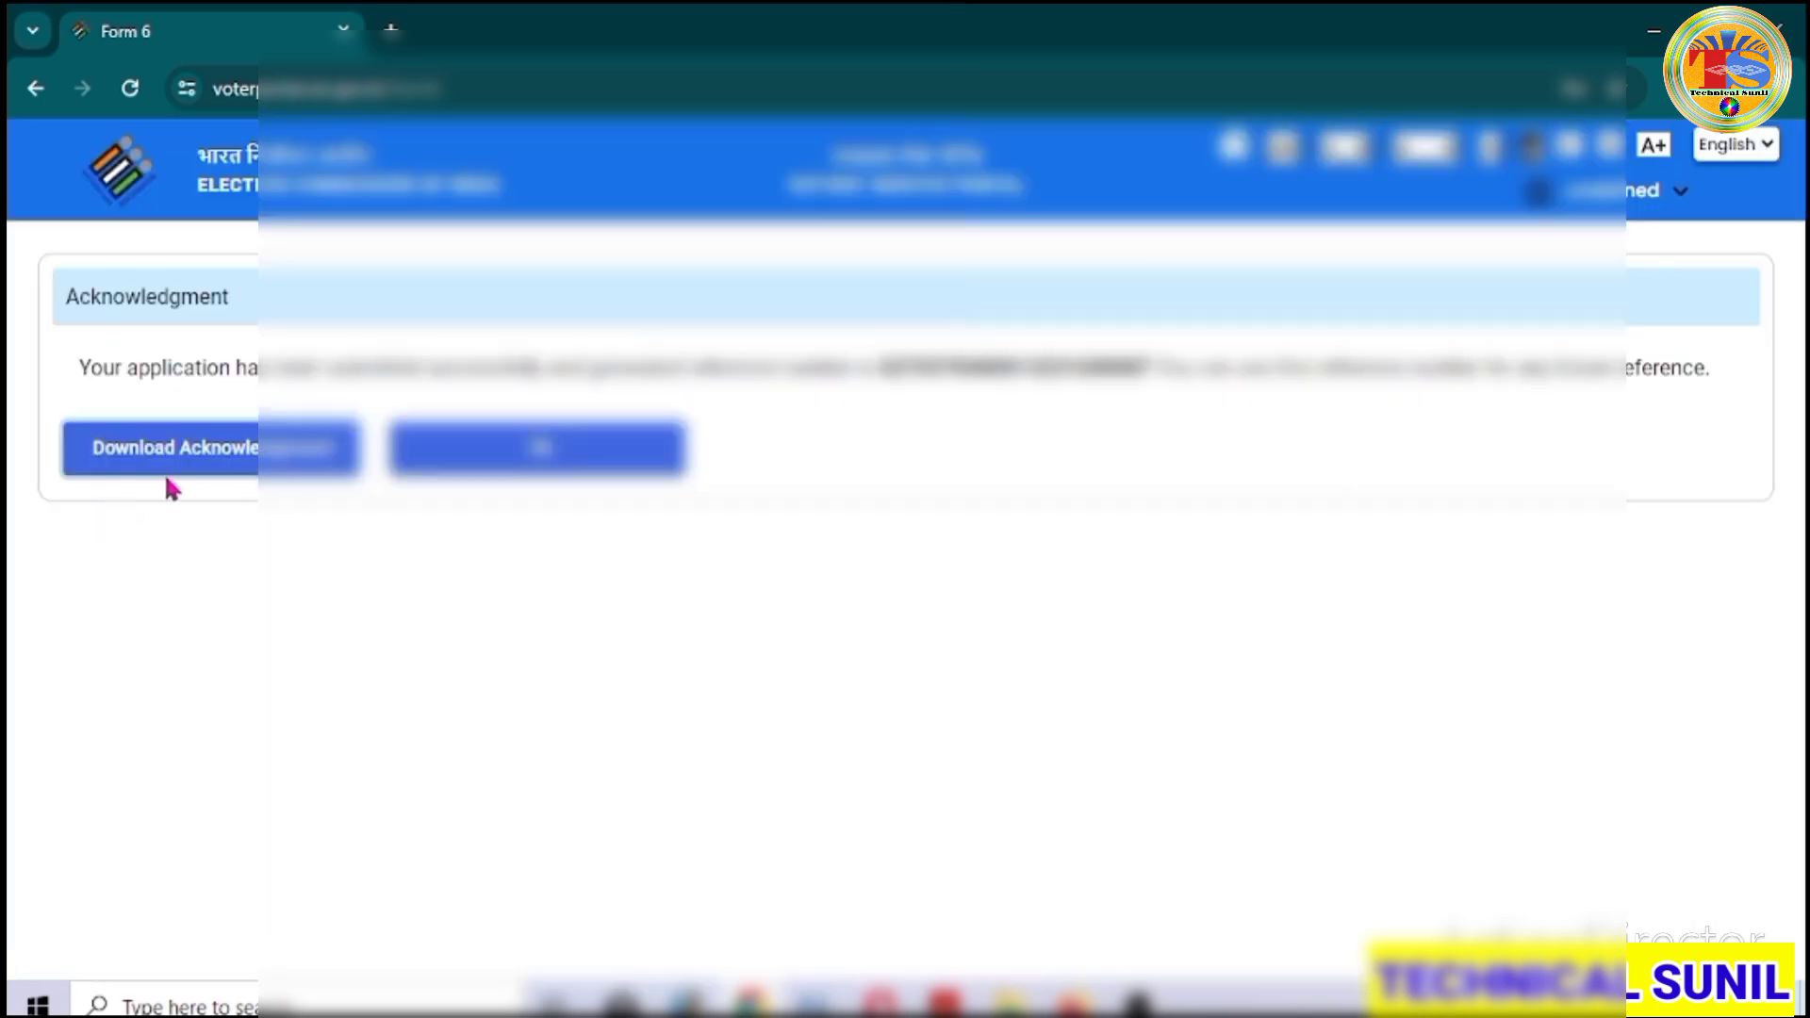
left_click(196, 467)
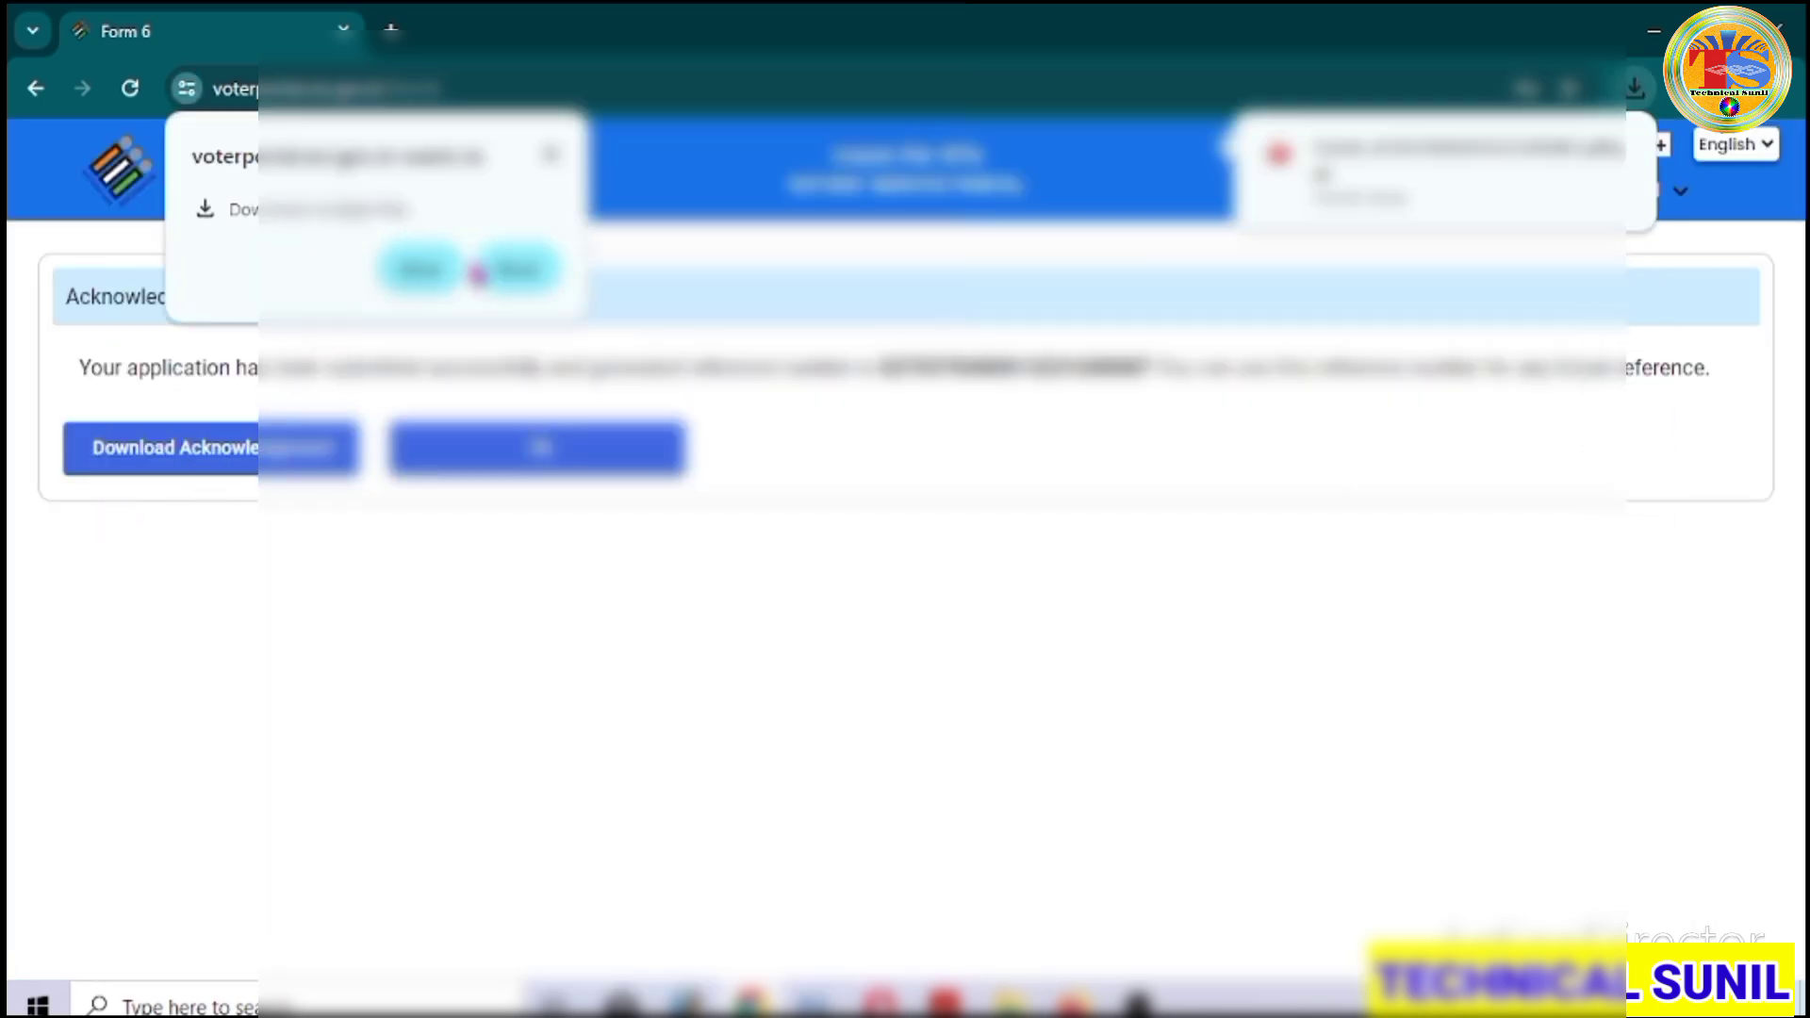
Step: Open the downloaded acknowledgment PDF and look through it
mouse_move(1462, 165)
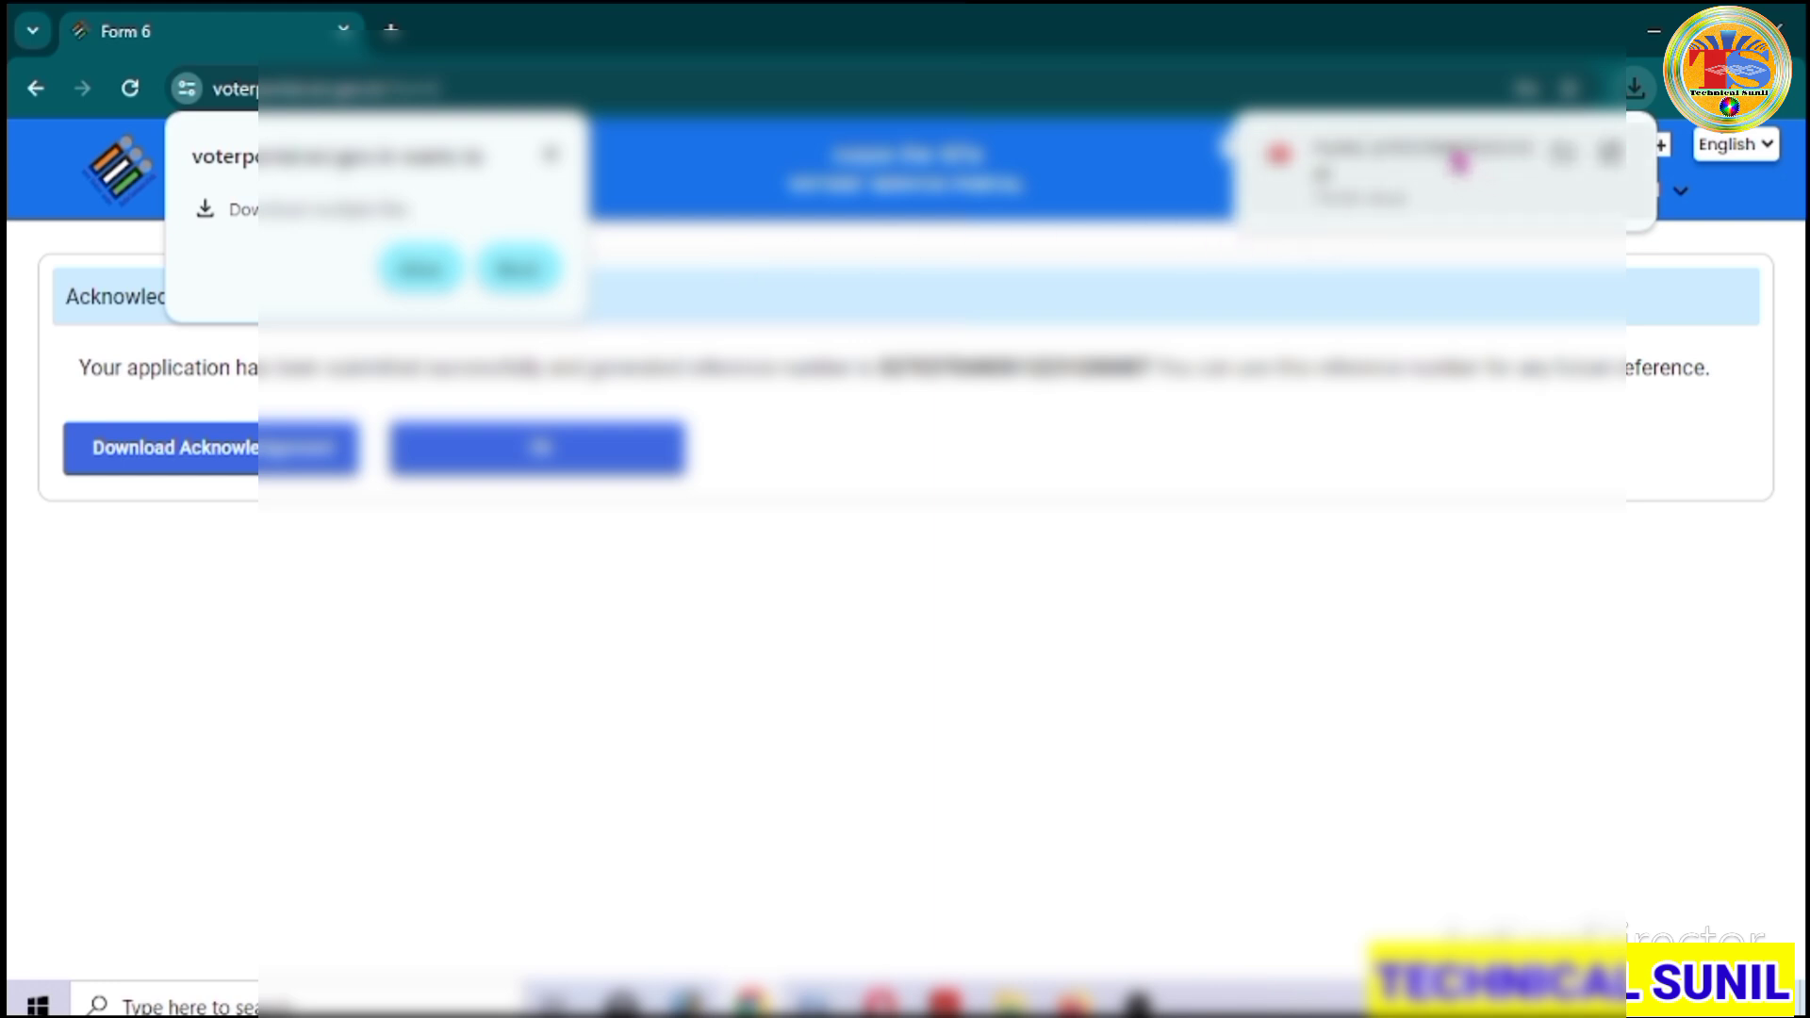
left_click(1458, 160)
scroll(1001, 542, "down", 8)
scroll(1001, 548, "down", 6)
scroll(999, 549, "up", 9)
scroll(998, 548, "up", 5)
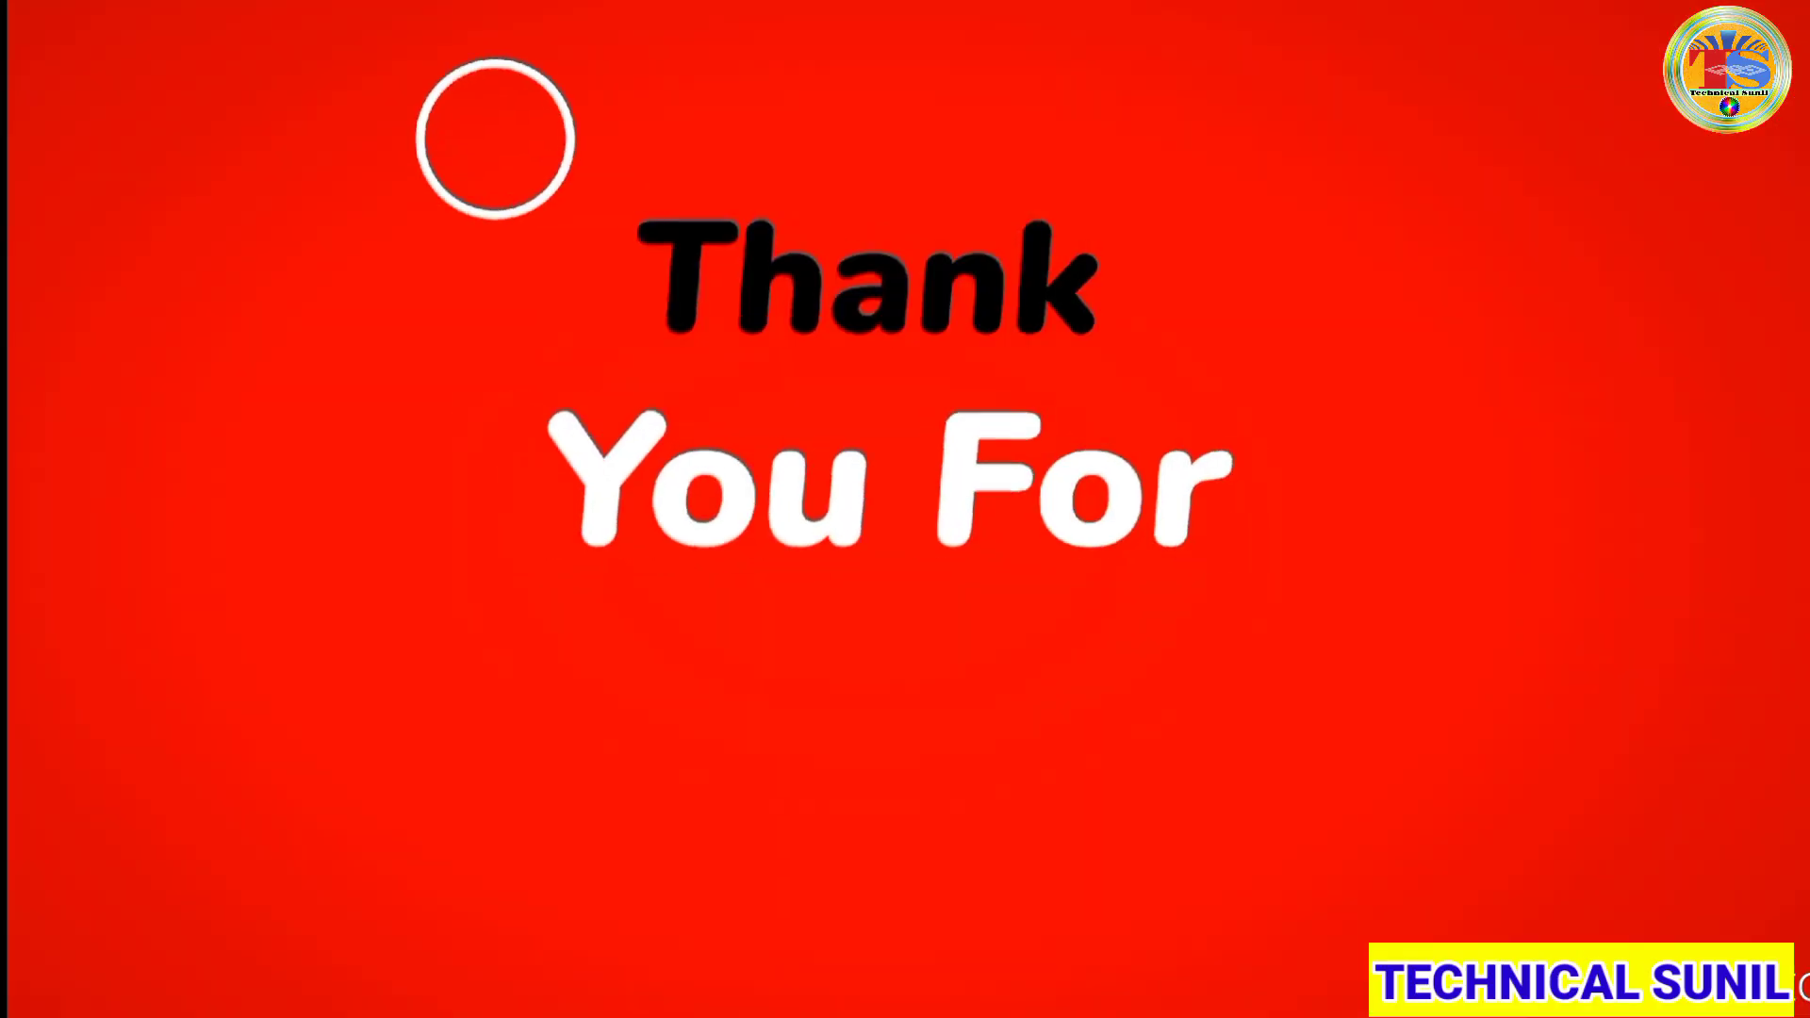